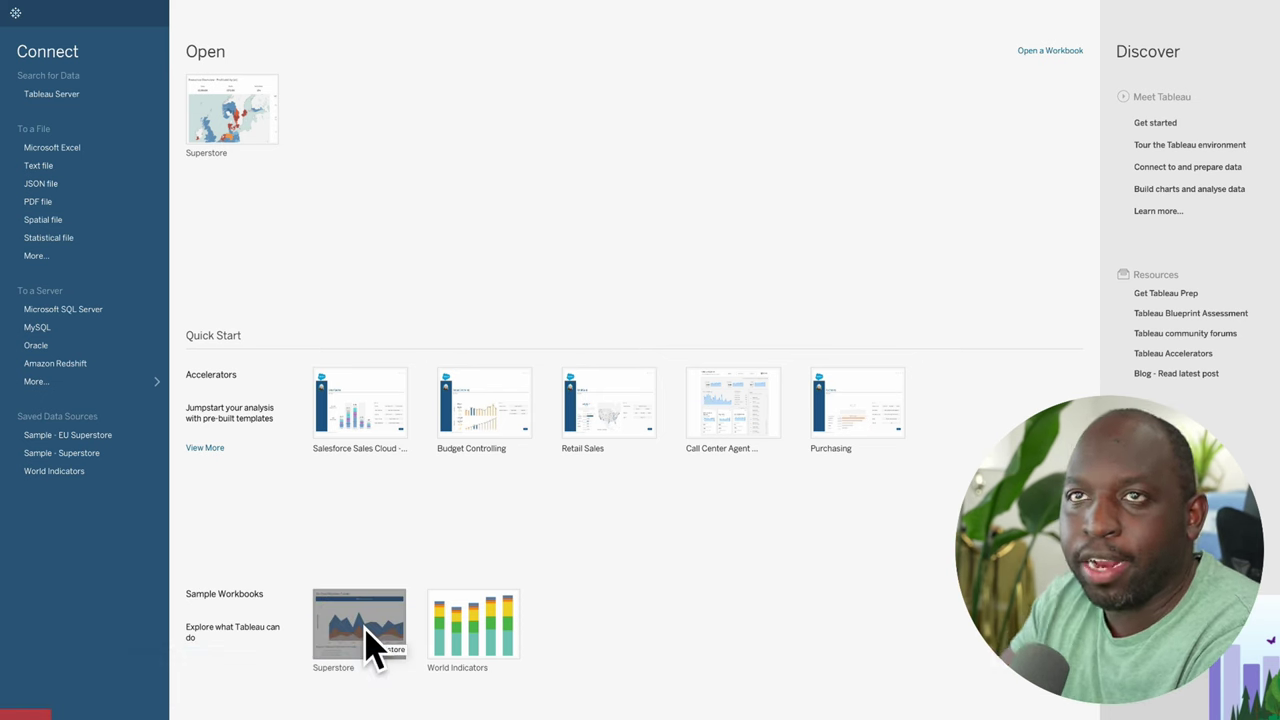
Check the Tableau version in About Tableau, then return to the Superstore workbook's Executive Overview dashboard
left_click(348, 248)
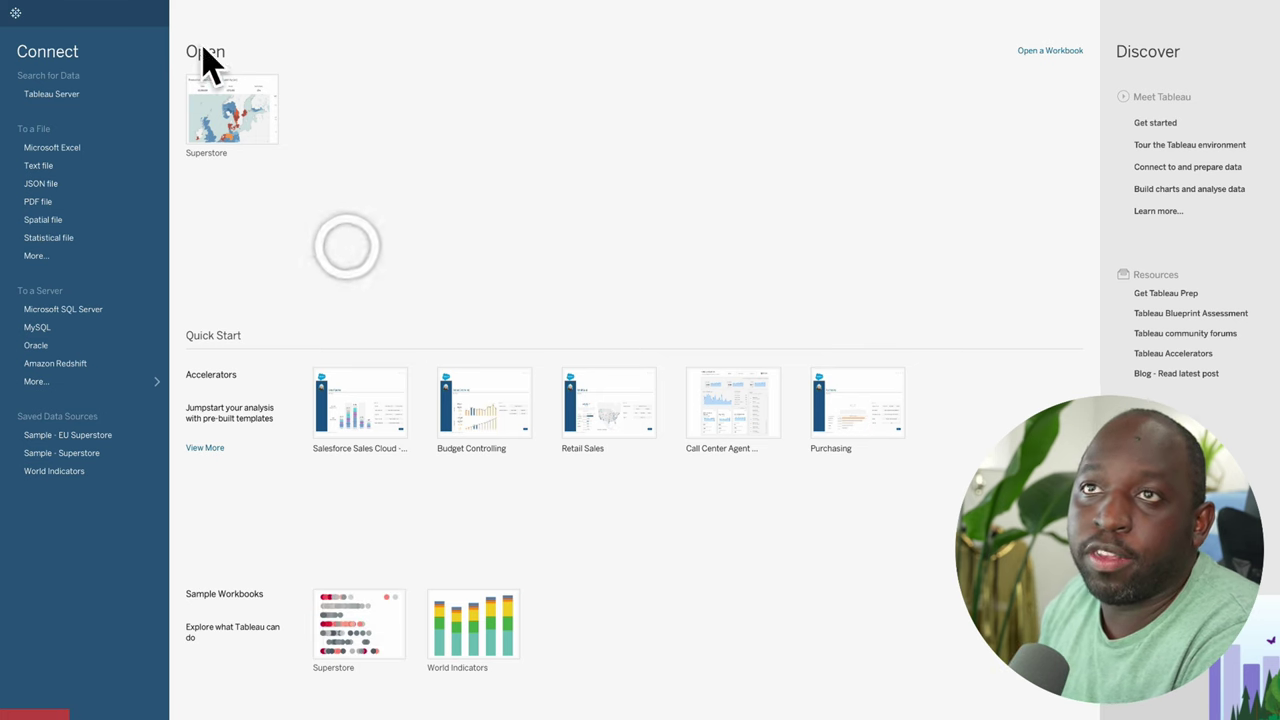
mouse_move(143, 8)
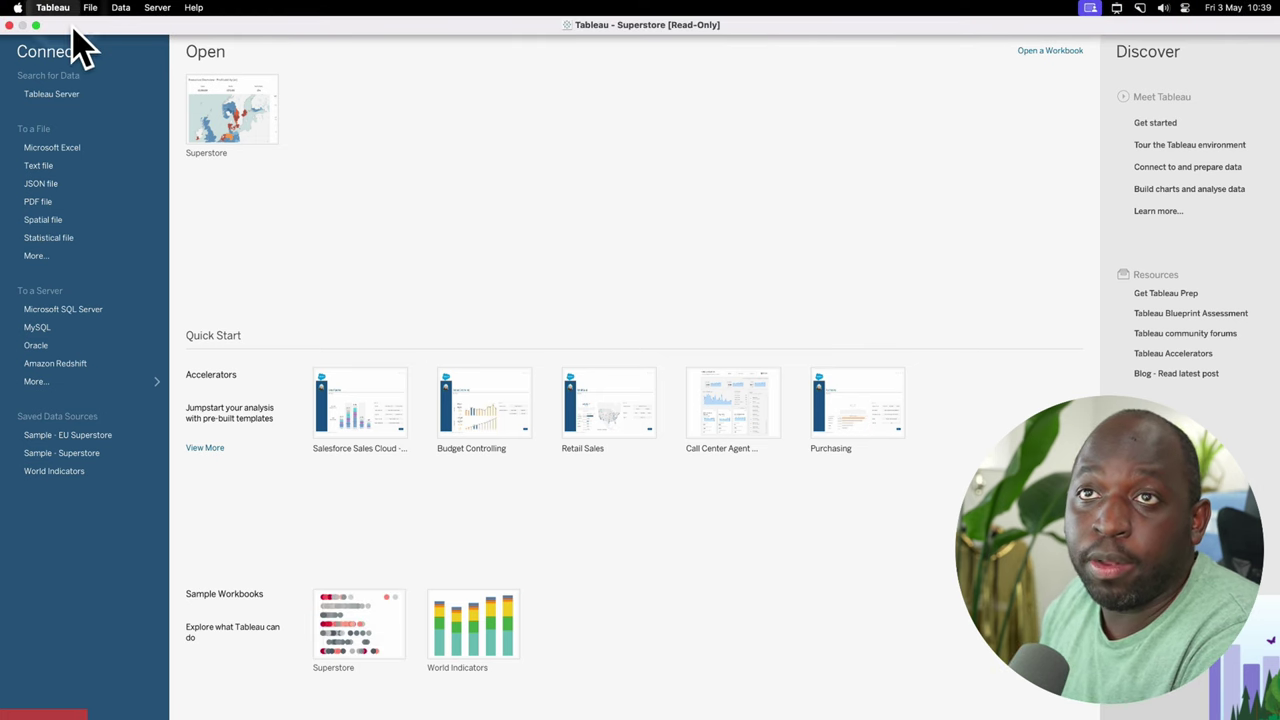
left_click(52, 7)
left_click(63, 29)
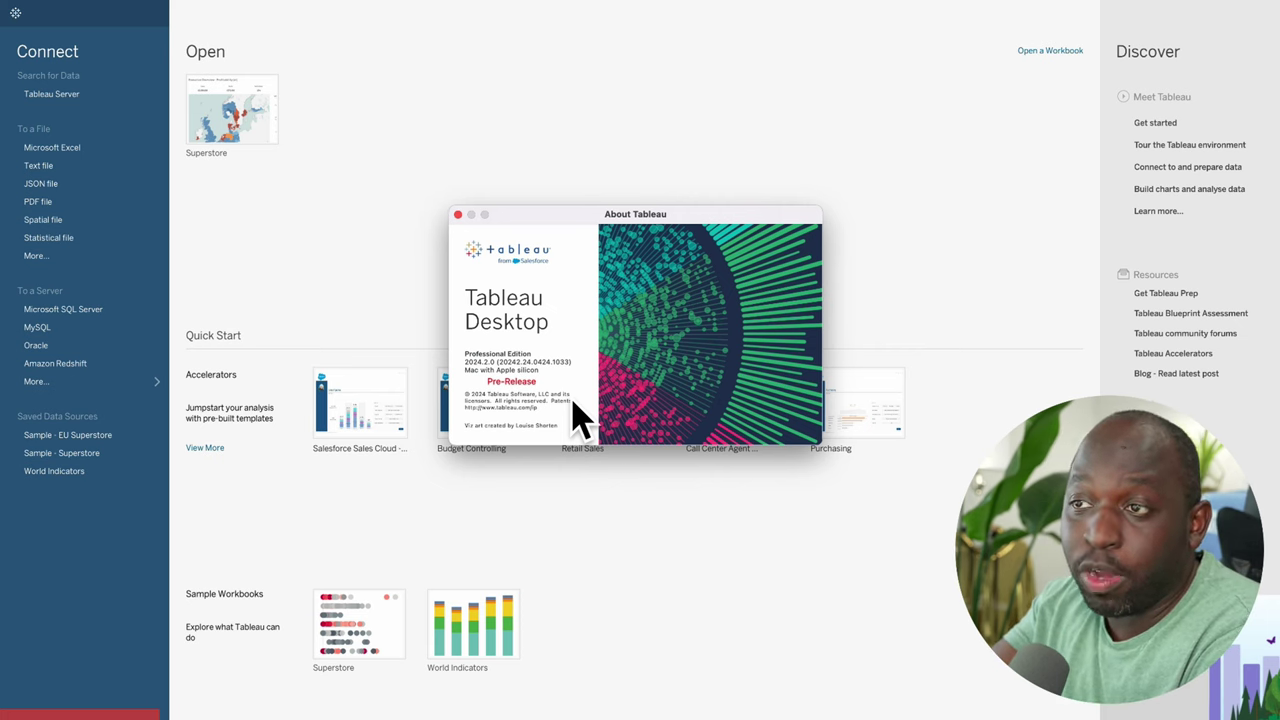
left_click(458, 214)
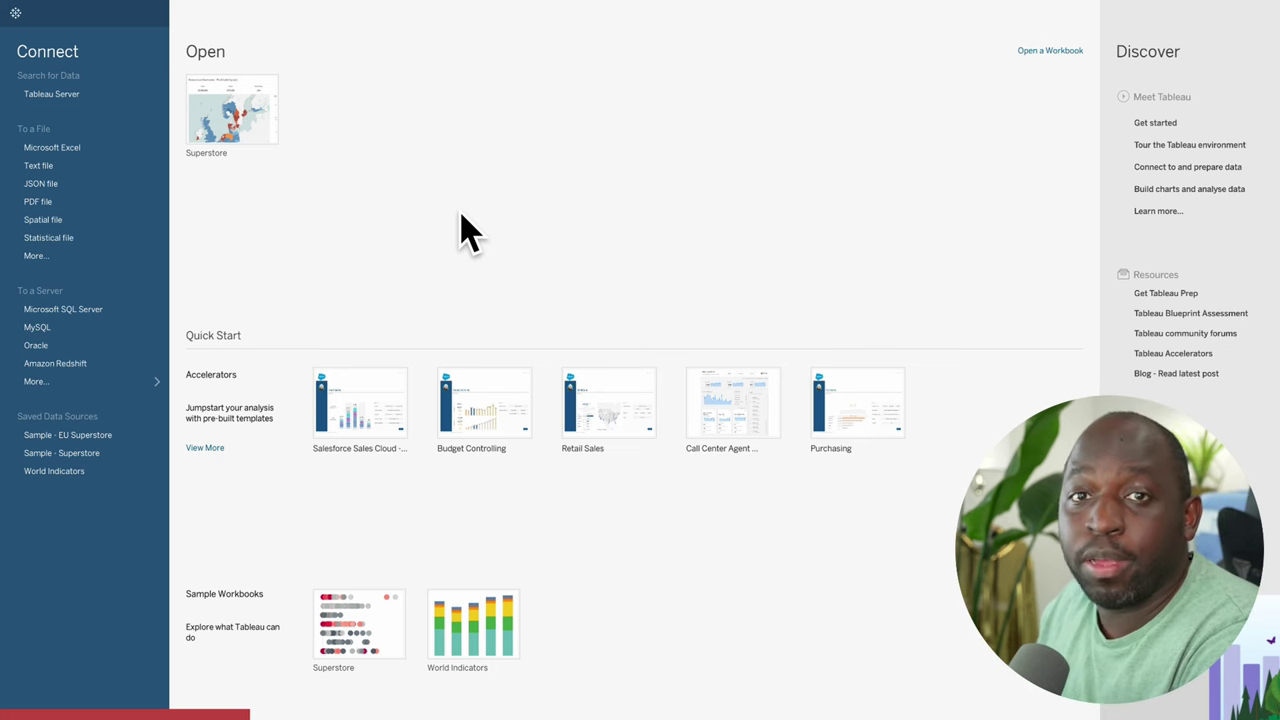
left_click(17, 15)
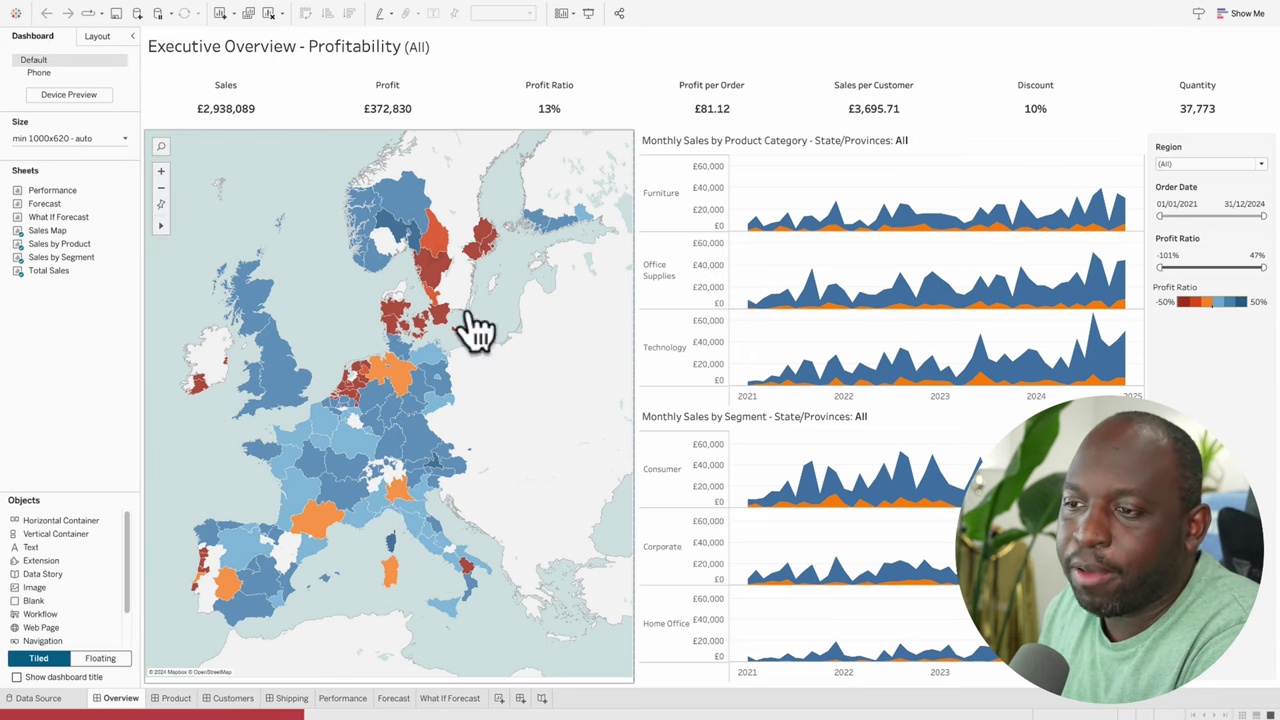
Add new blank worksheet Sheet 17 and show the Marks card's mark-type list
left_click(499, 698)
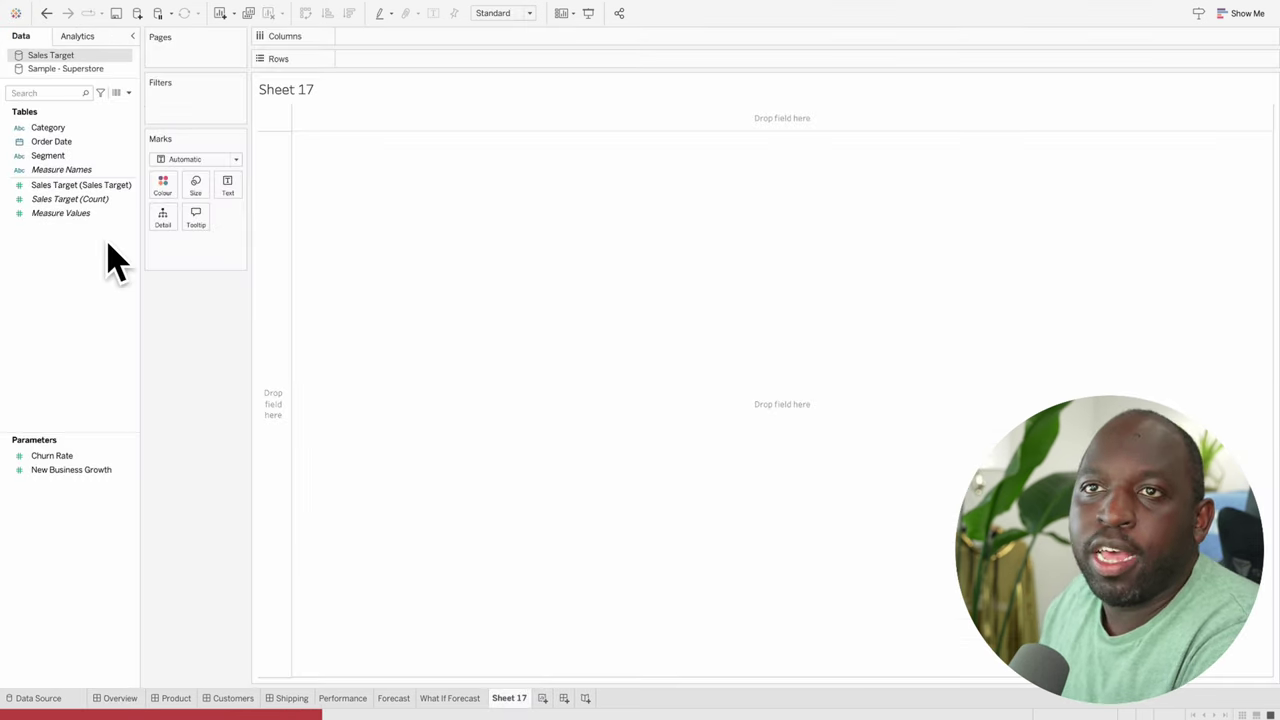
left_click(232, 160)
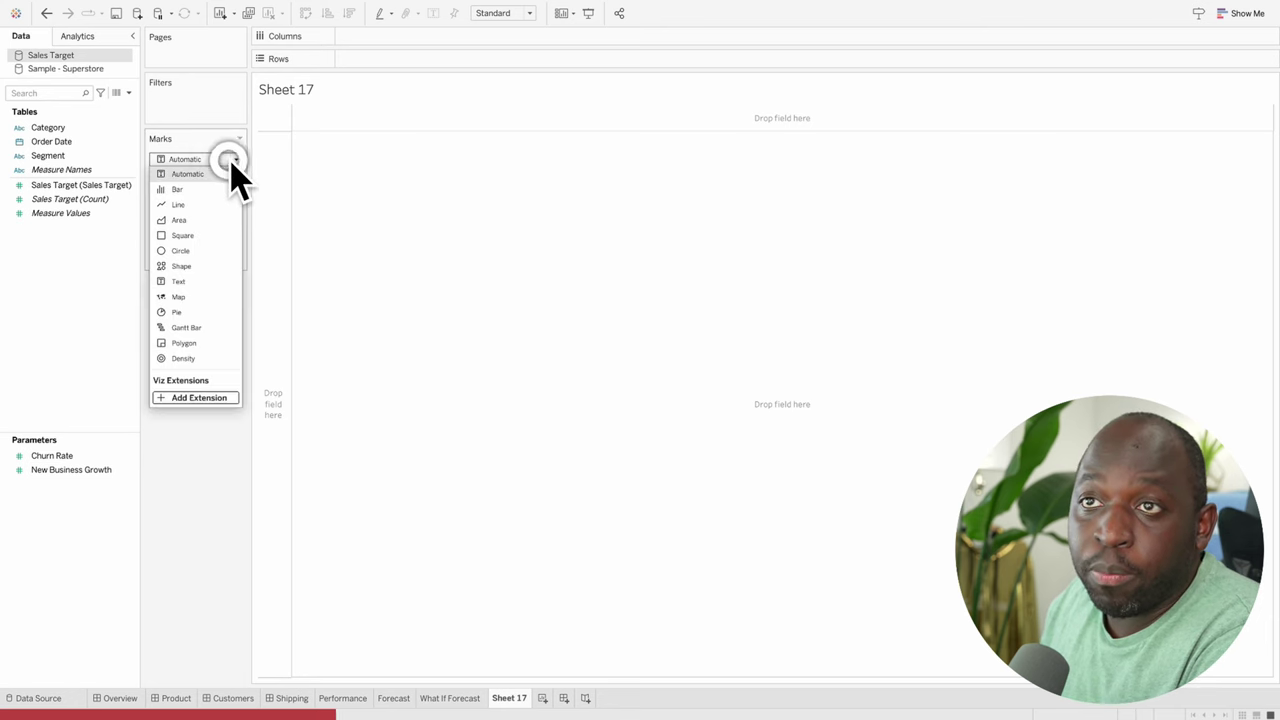
Open the Add an Extension gallery and filter it to extensions built by Tableau + Salesforce
left_click(198, 398)
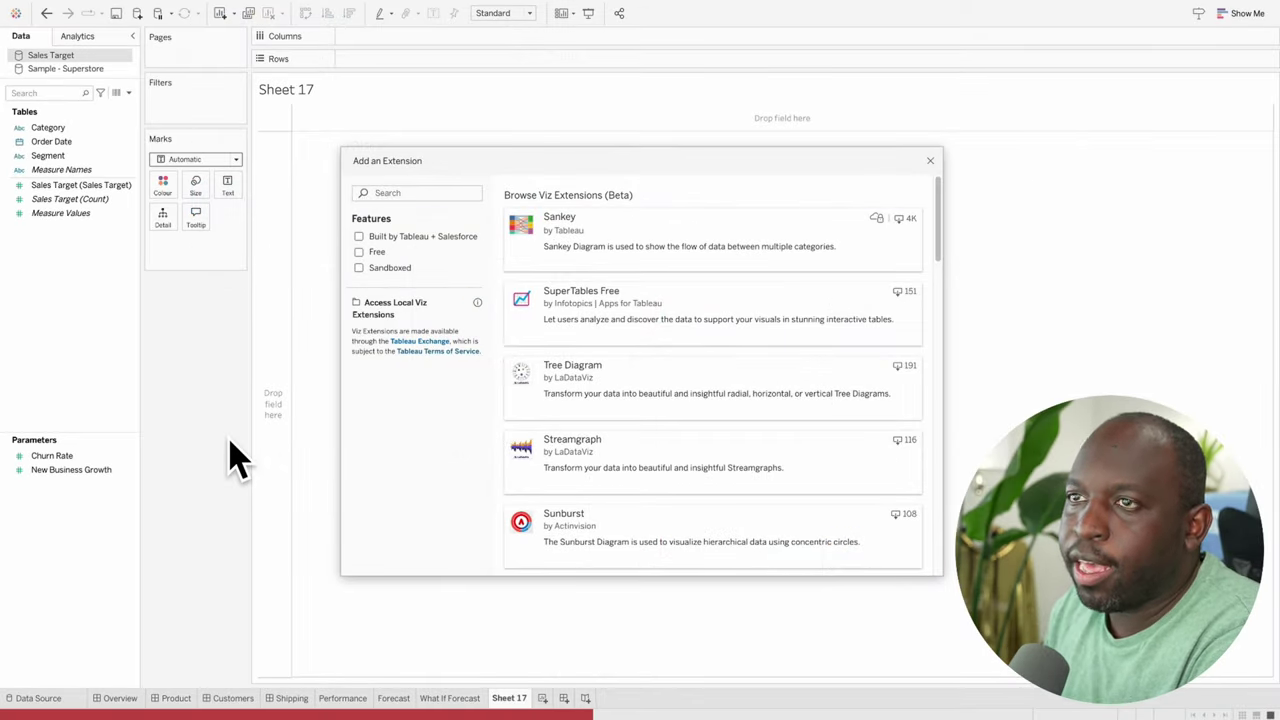
left_click(361, 239)
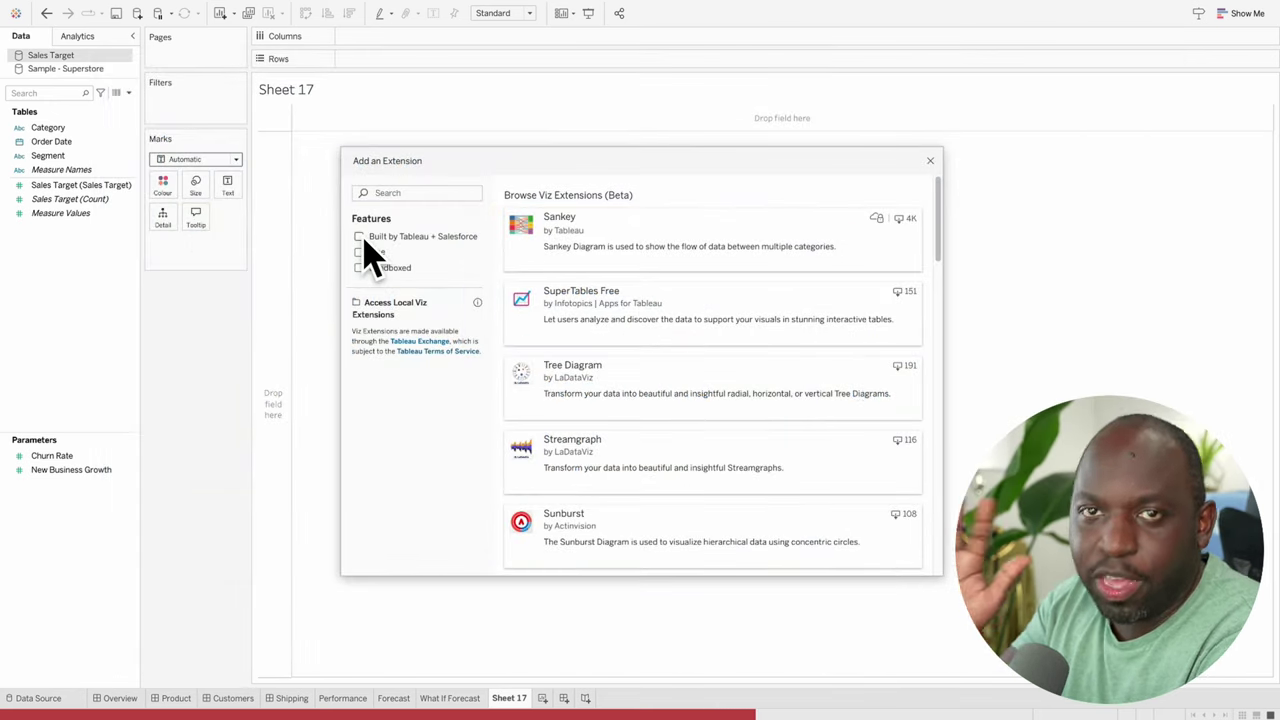
Filter the gallery to Free extensions only and browse the list, including Beeswarm and PowerKPIs Free
left_click(359, 237)
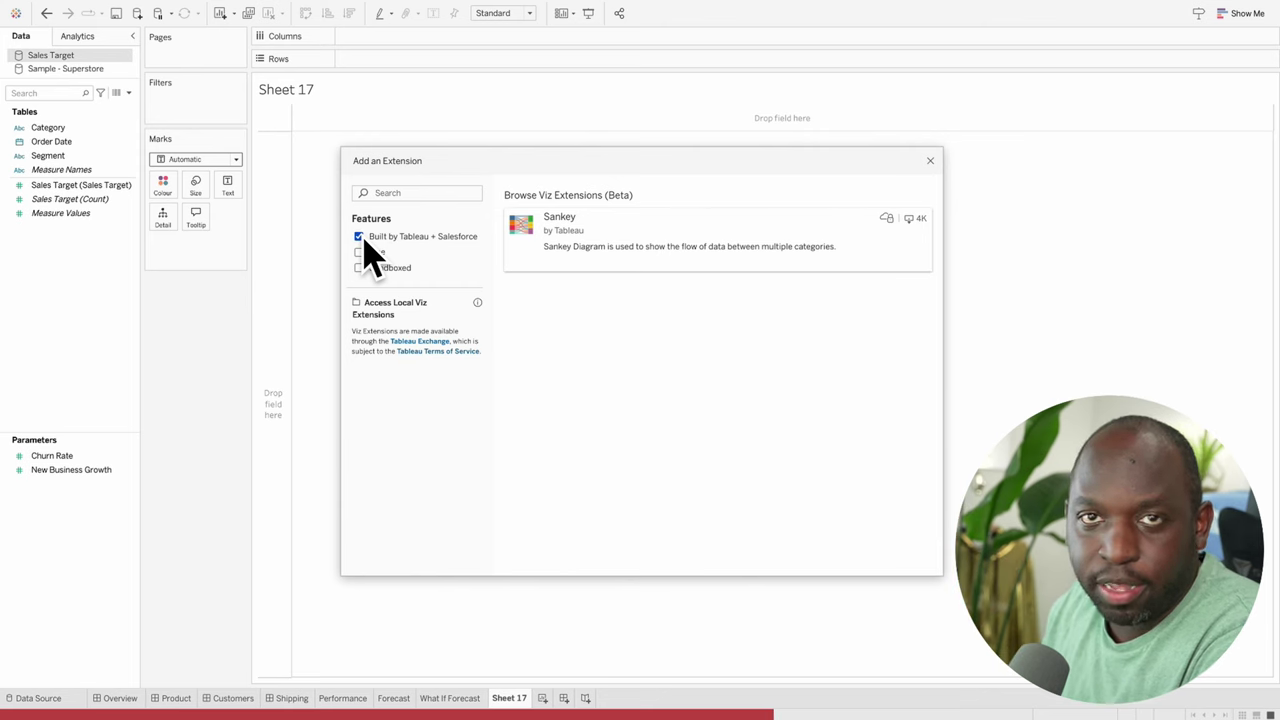
left_click(360, 237)
left_click(361, 253)
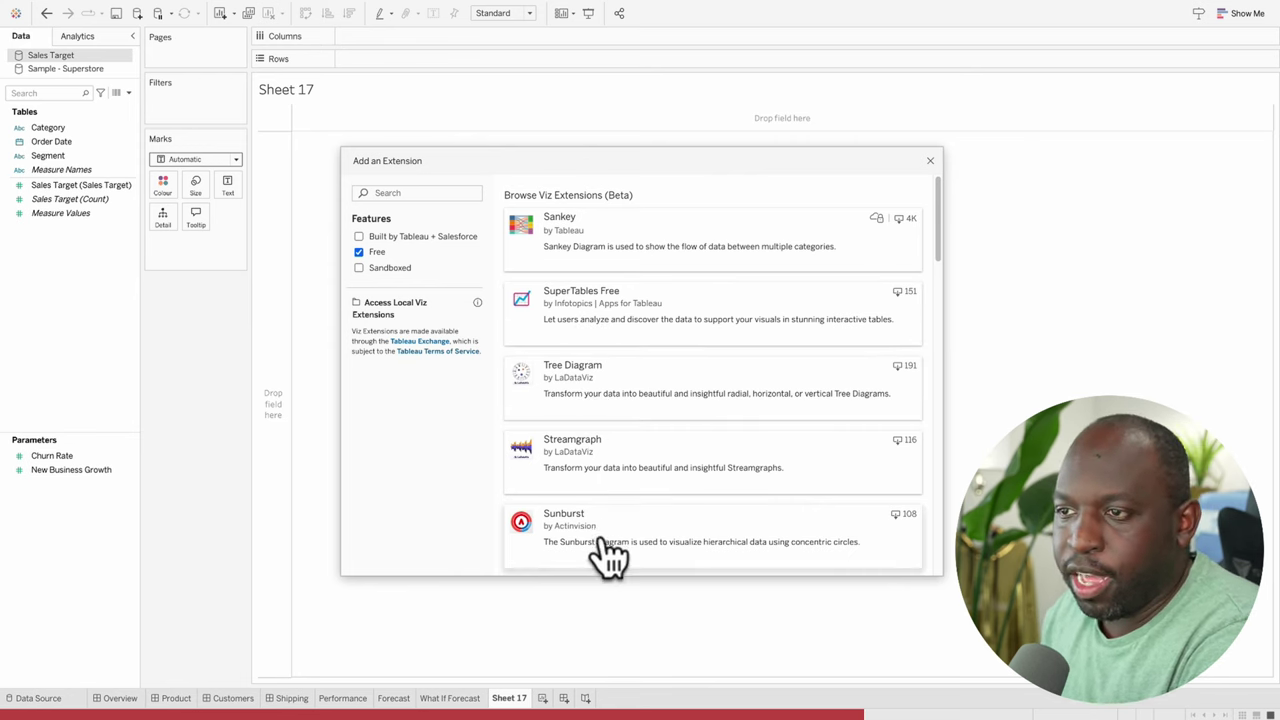
scroll(607, 552, "down", 1)
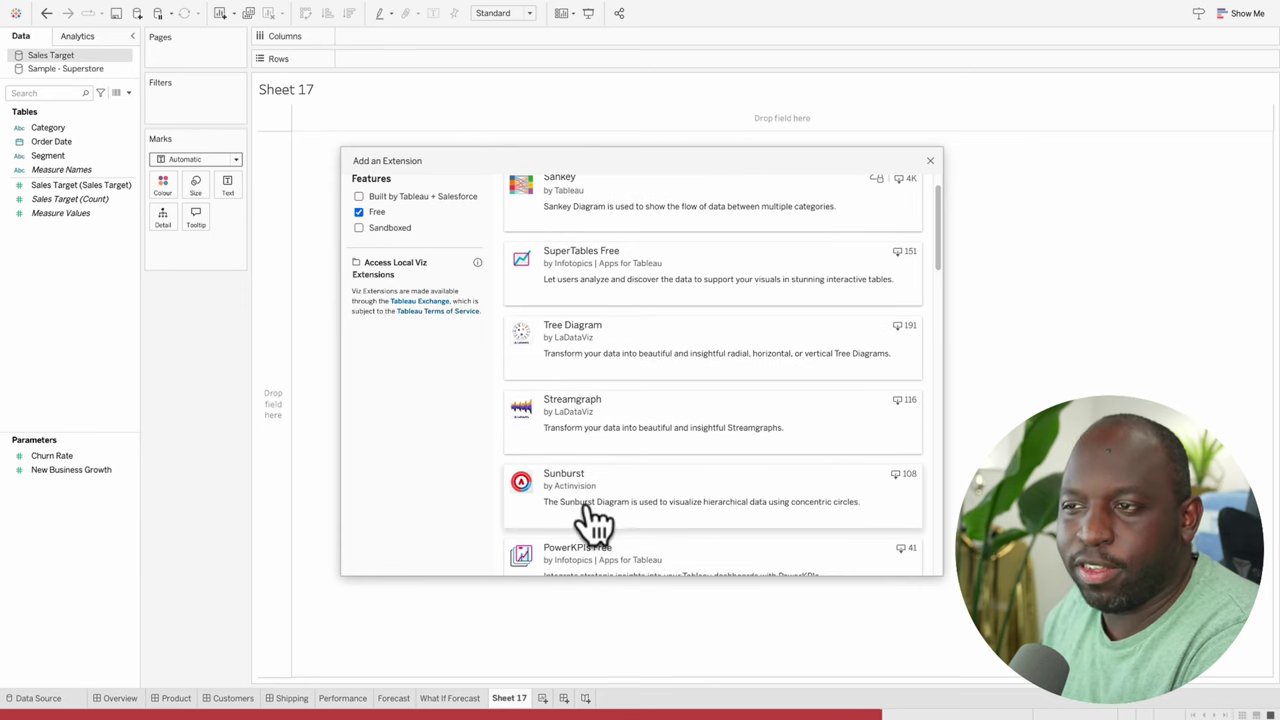
scroll(630, 518, "down", 1)
scroll(630, 520, "down", 2)
scroll(675, 515, "down", 3)
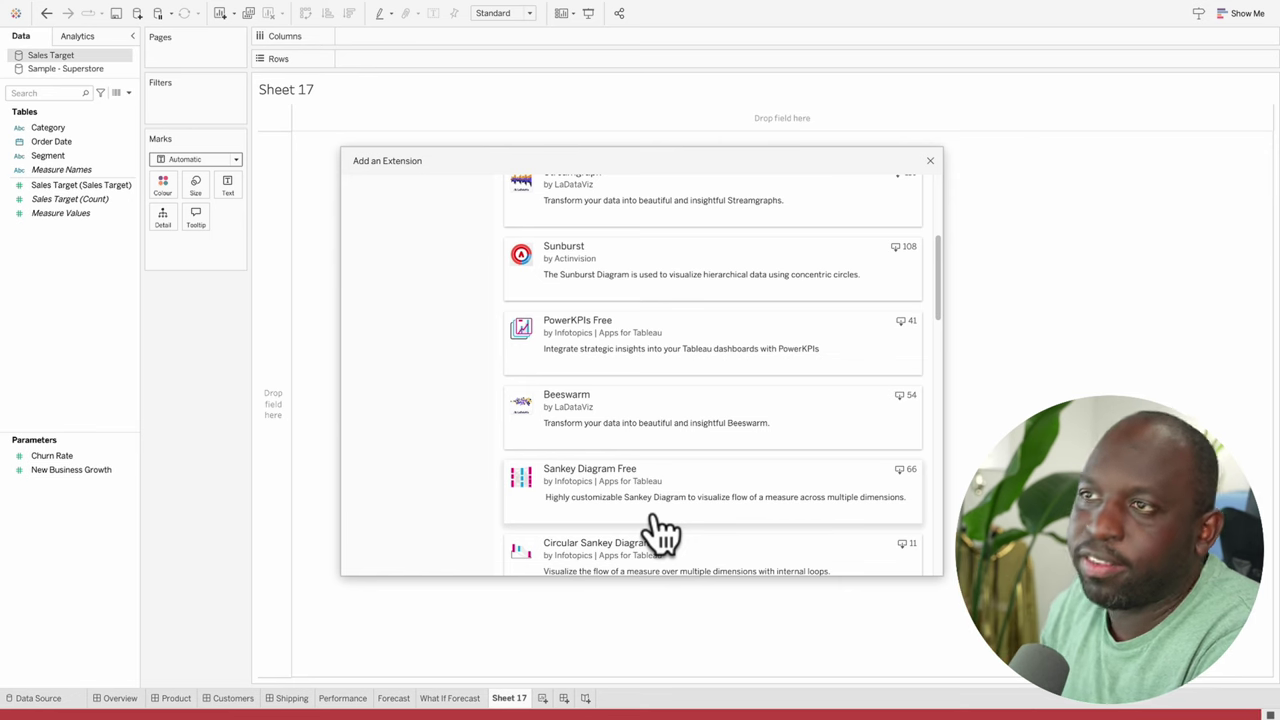
scroll(650, 510, "up", 5)
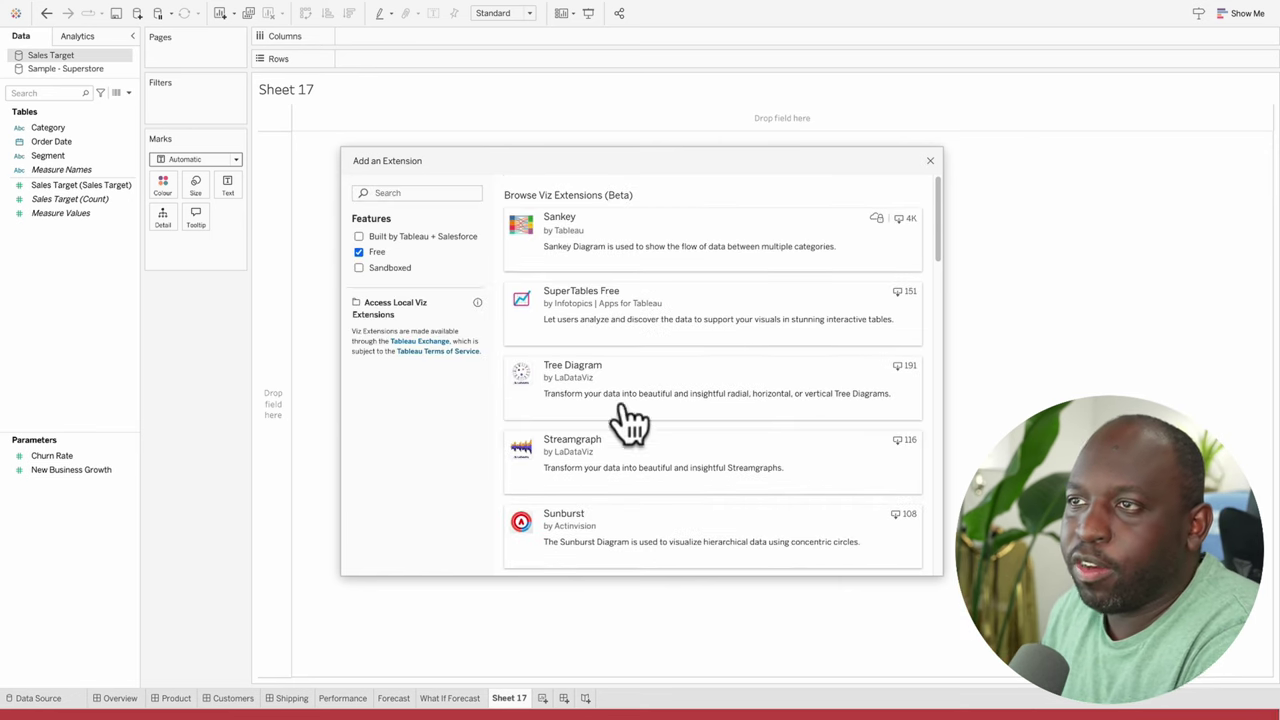
Read through the Sankey extension's details page, then go back to the Free extension list
left_click(588, 237)
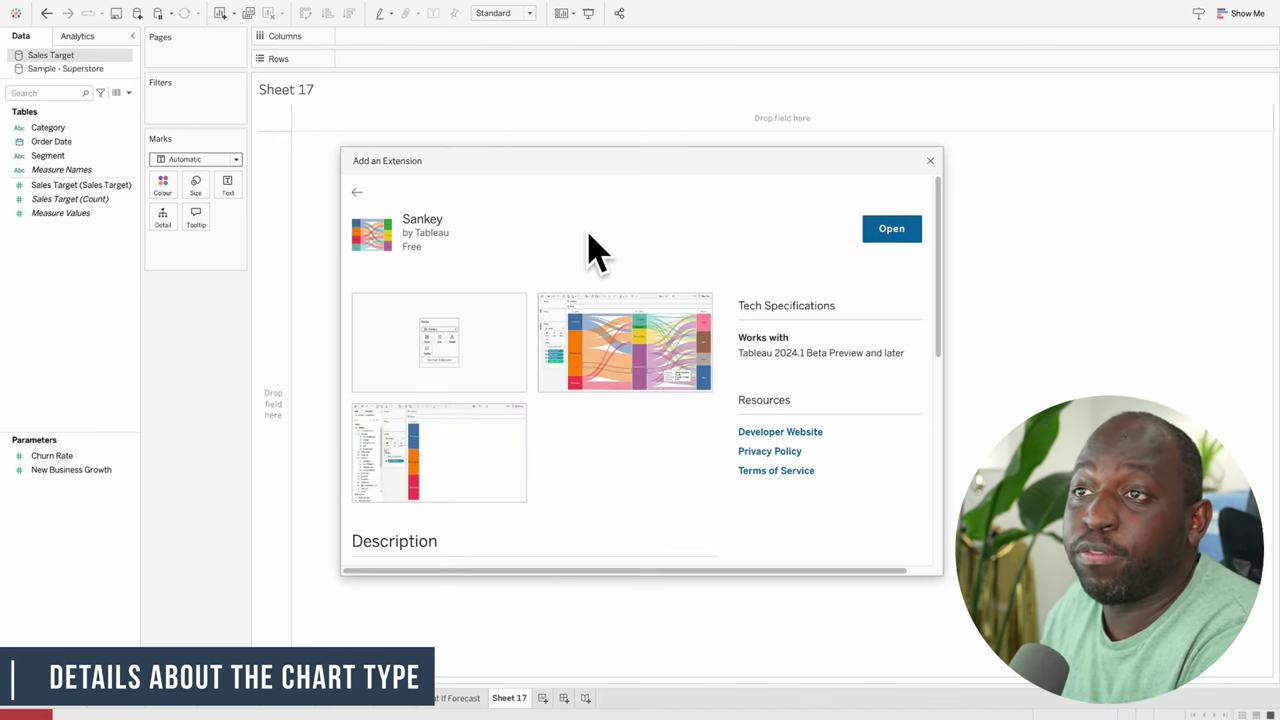
scroll(625, 403, "down", 5)
scroll(640, 408, "down", 4)
scroll(648, 450, "down", 1)
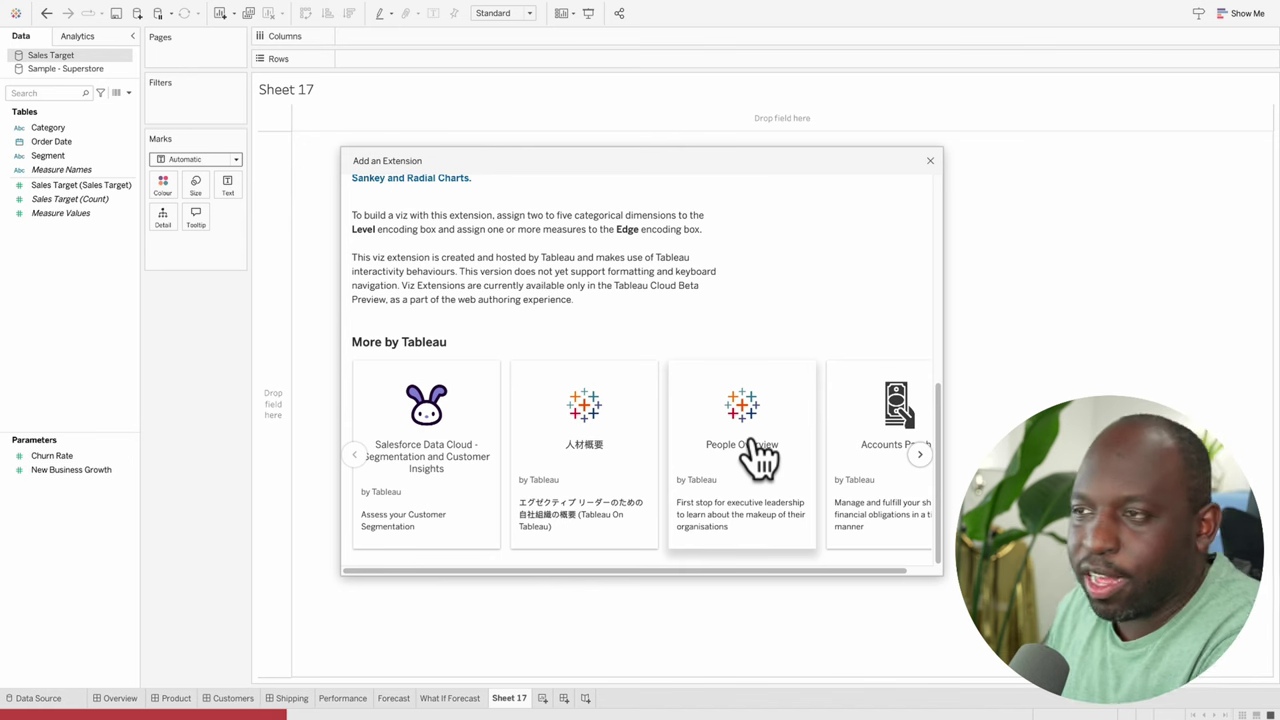
scroll(737, 505, "up", 5)
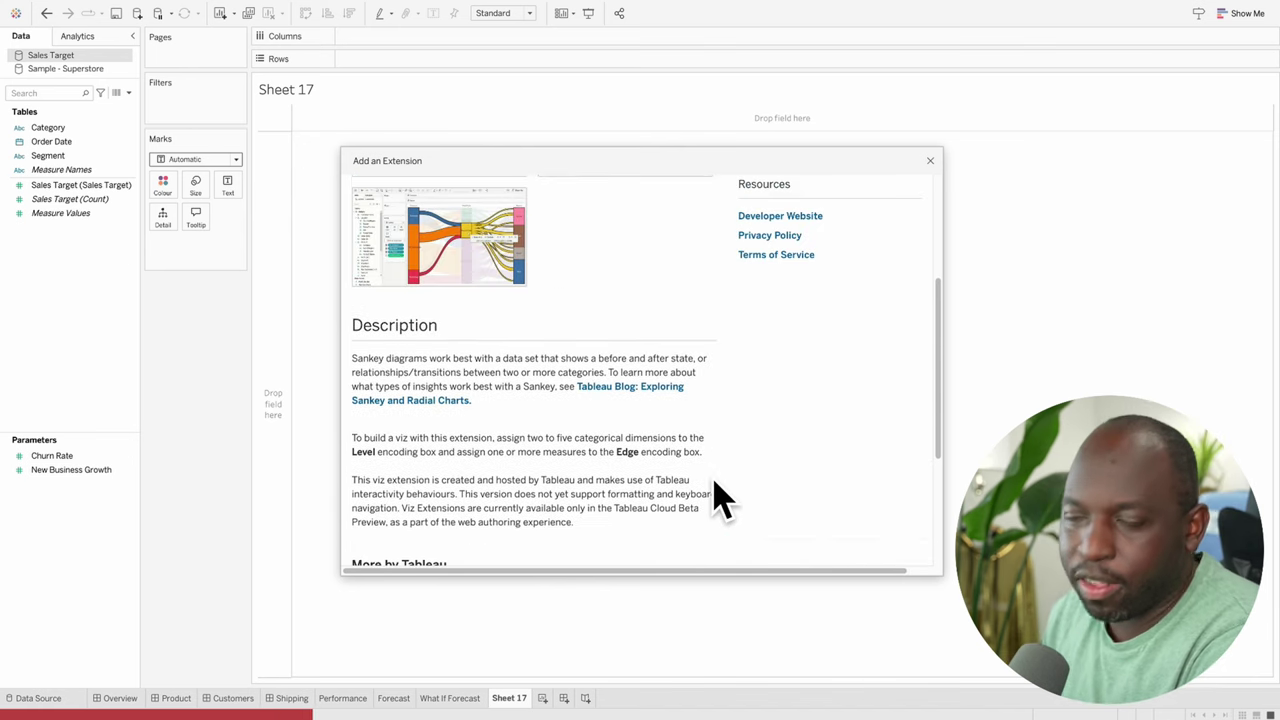
scroll(722, 497, "up", 2)
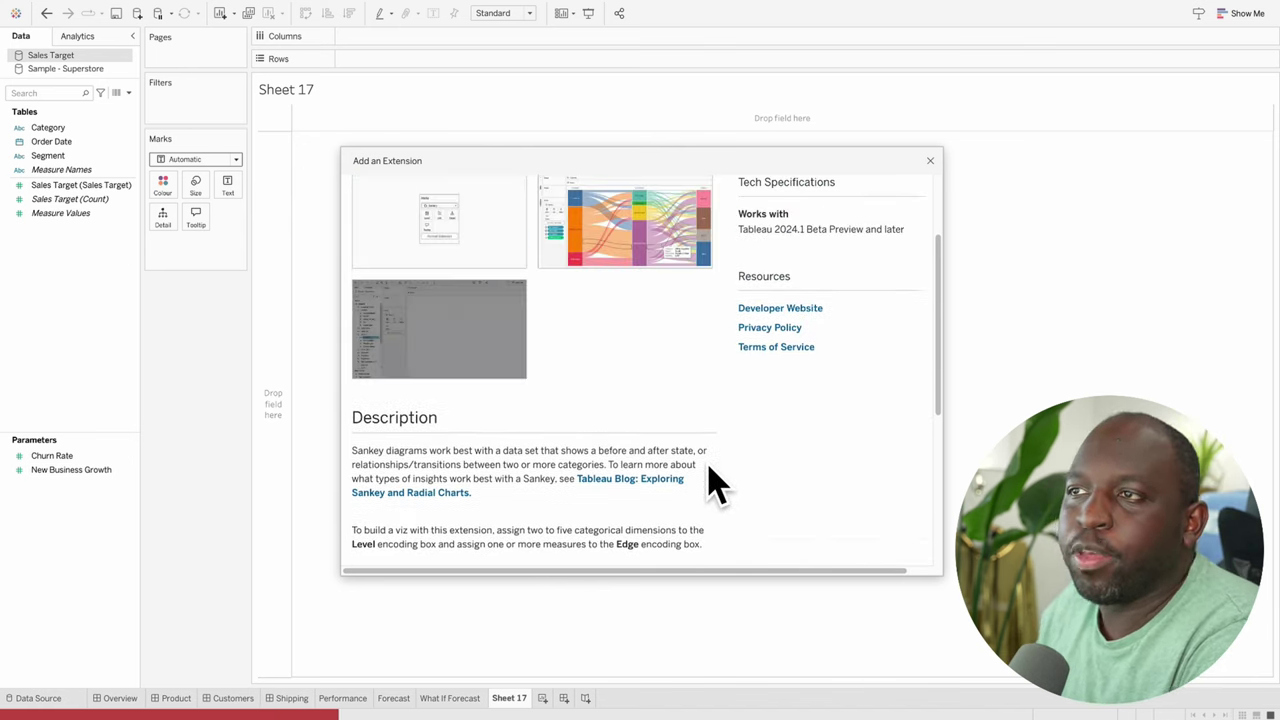
scroll(595, 420, "up", 3)
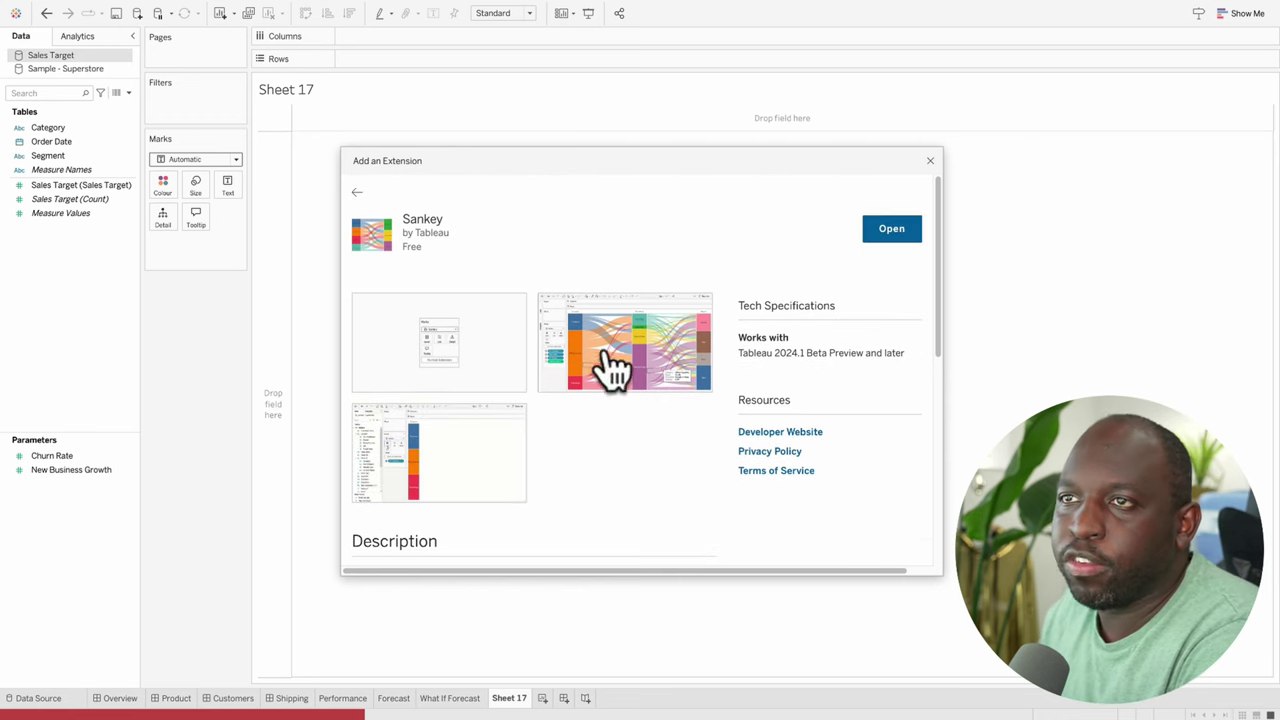
left_click(356, 193)
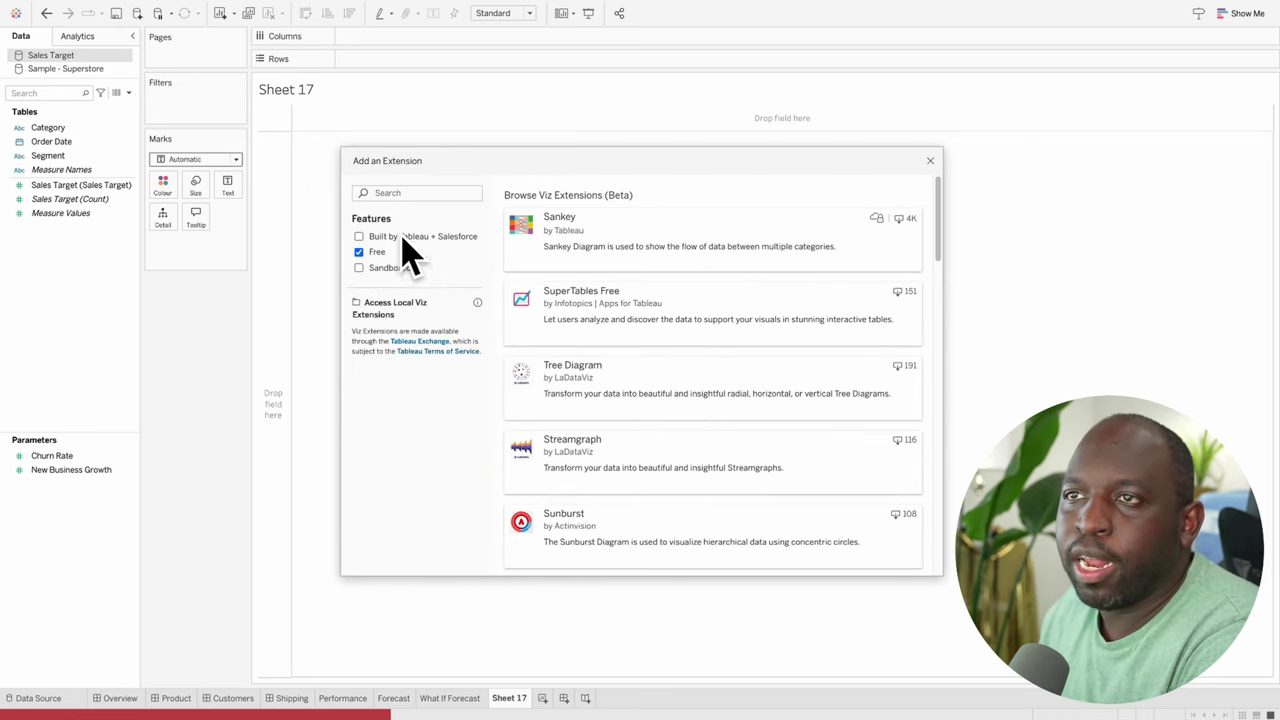
Open and scroll through the free LaDataViz Tree Diagram extension's details page
left_click(614, 388)
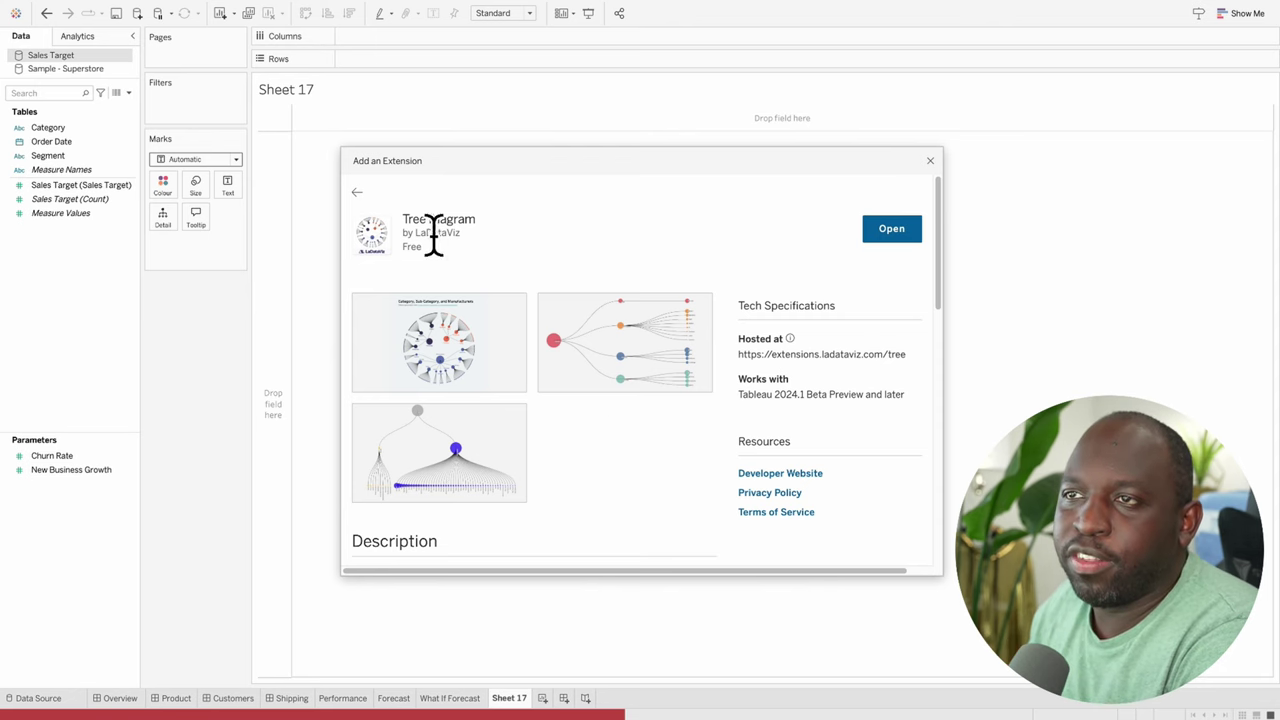
scroll(622, 520, "down", 2)
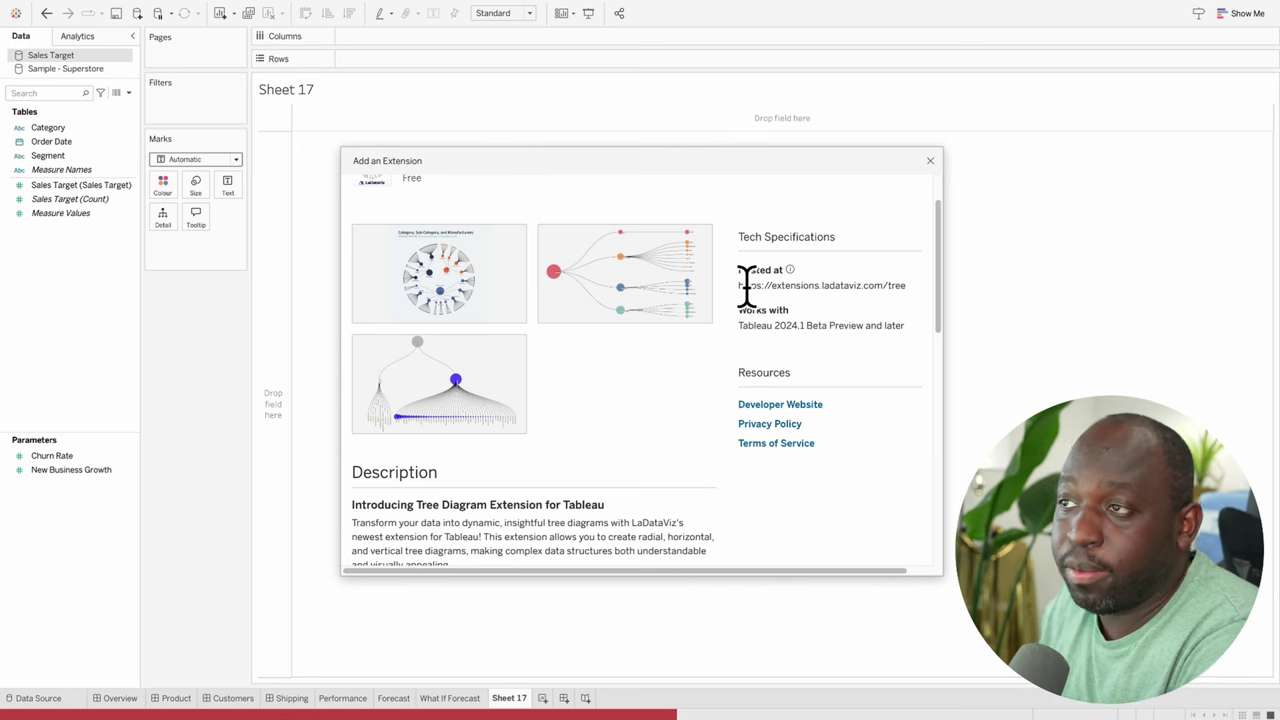
scroll(620, 474, "down", 8)
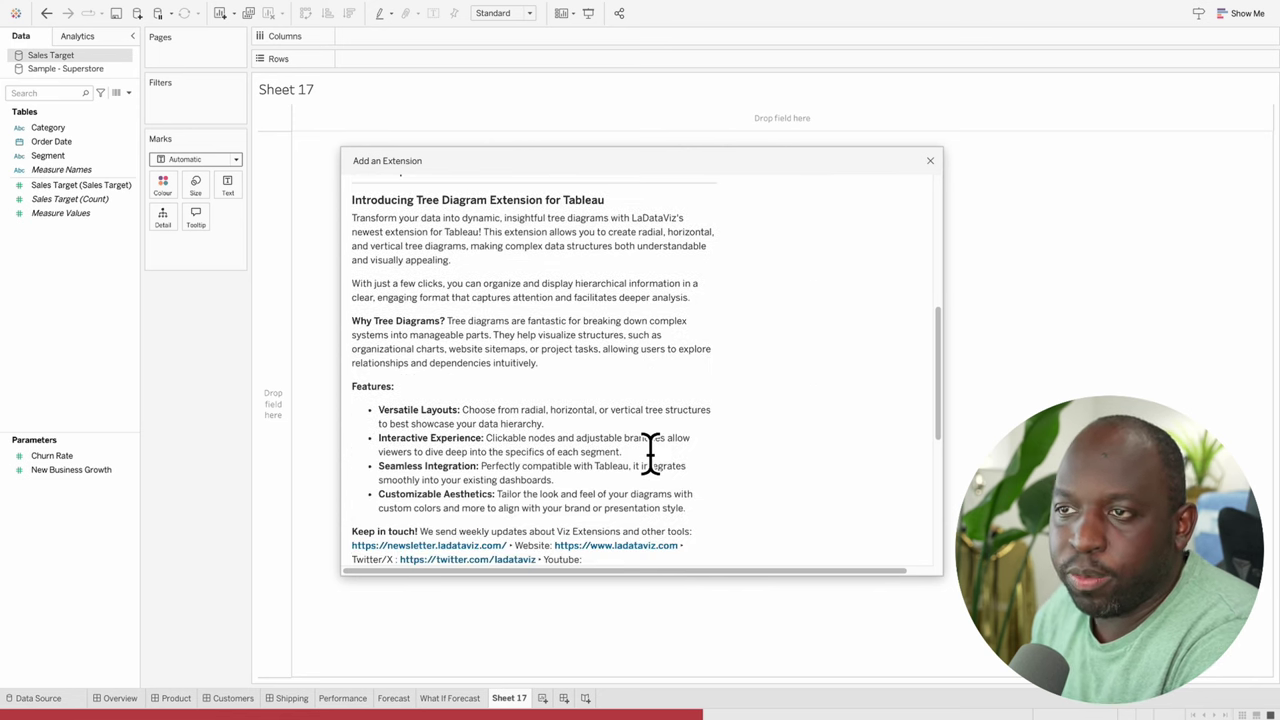
scroll(655, 465, "down", 5)
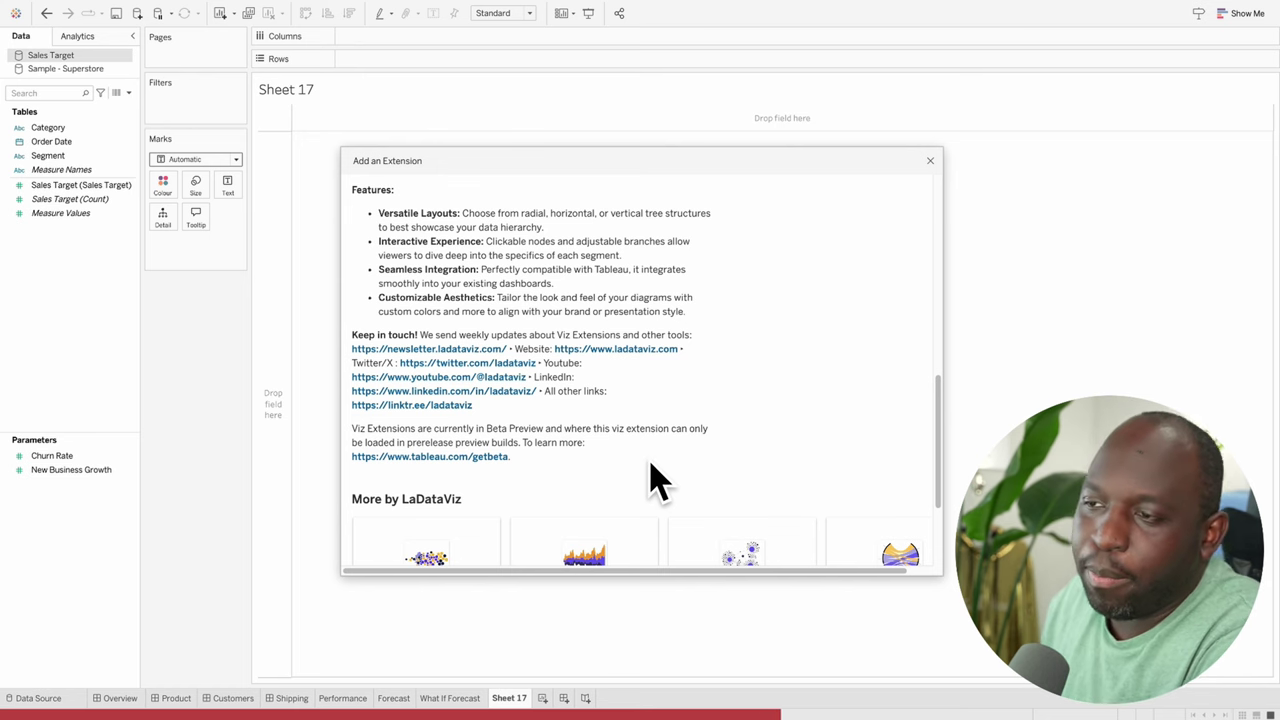
scroll(700, 470, "down", 3)
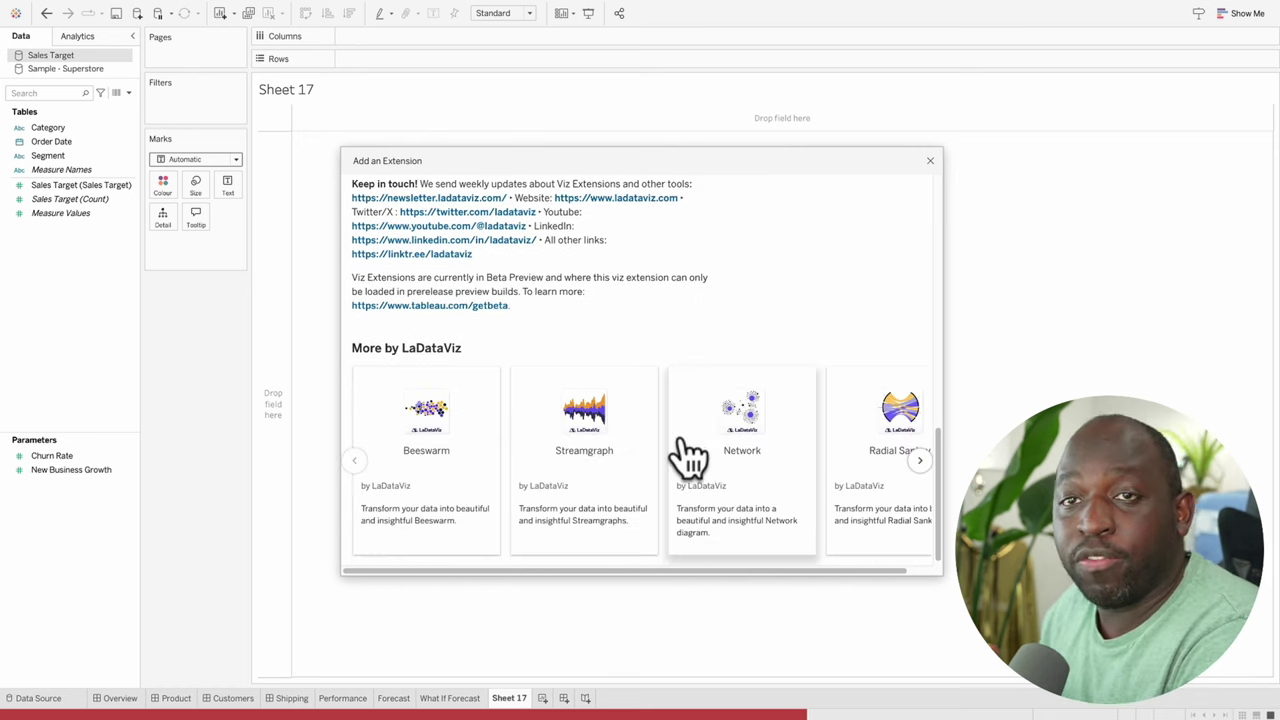
scroll(690, 455, "down", 1)
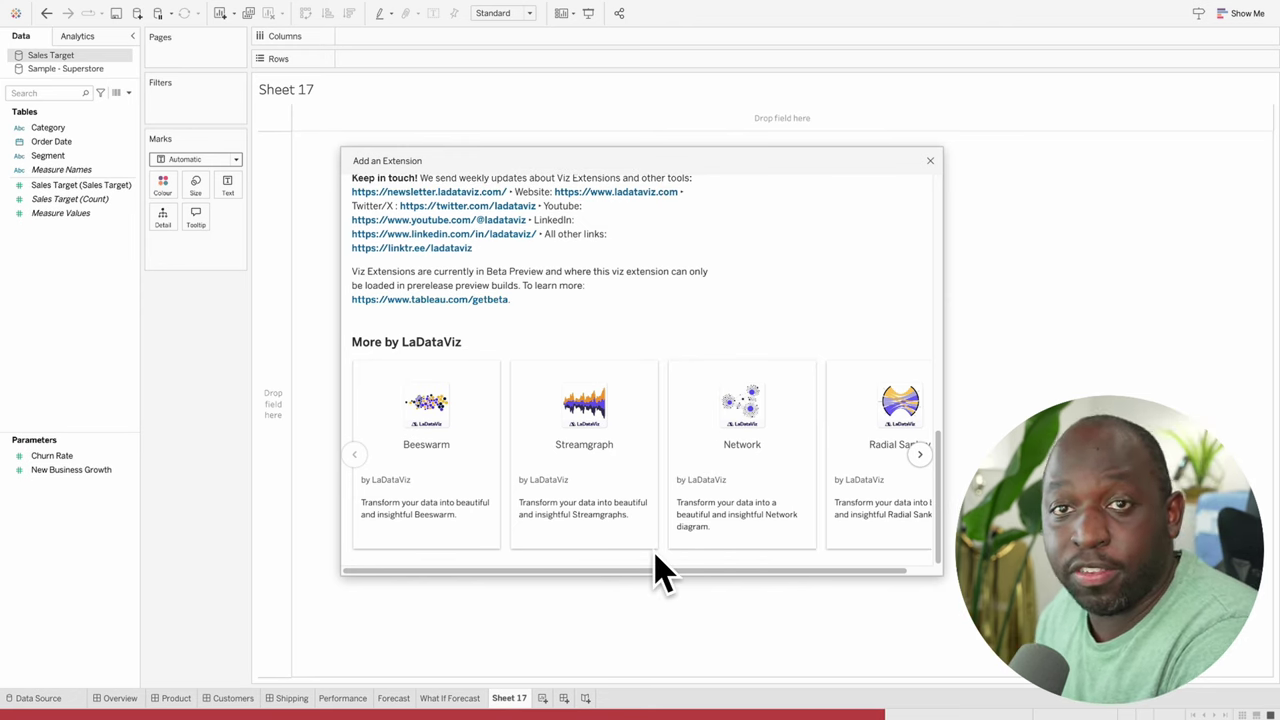
left_click_drag(626, 571, 567, 572)
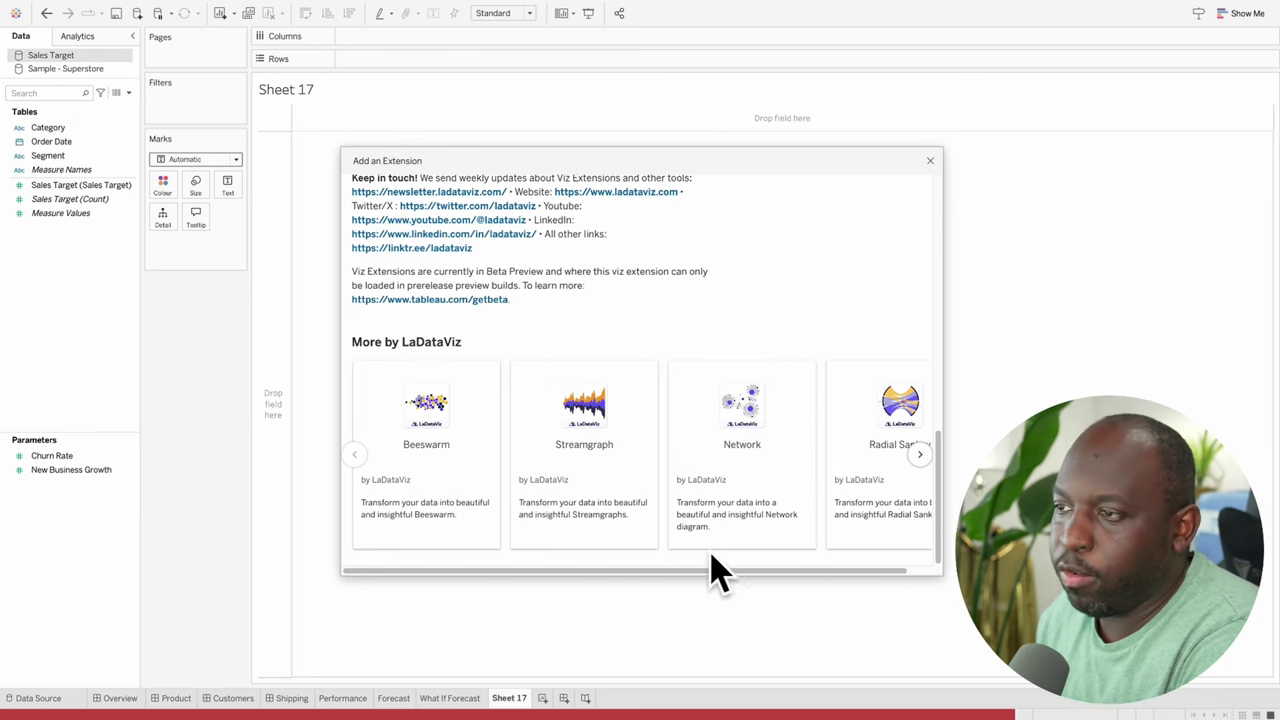
scroll(634, 414, "up", 10)
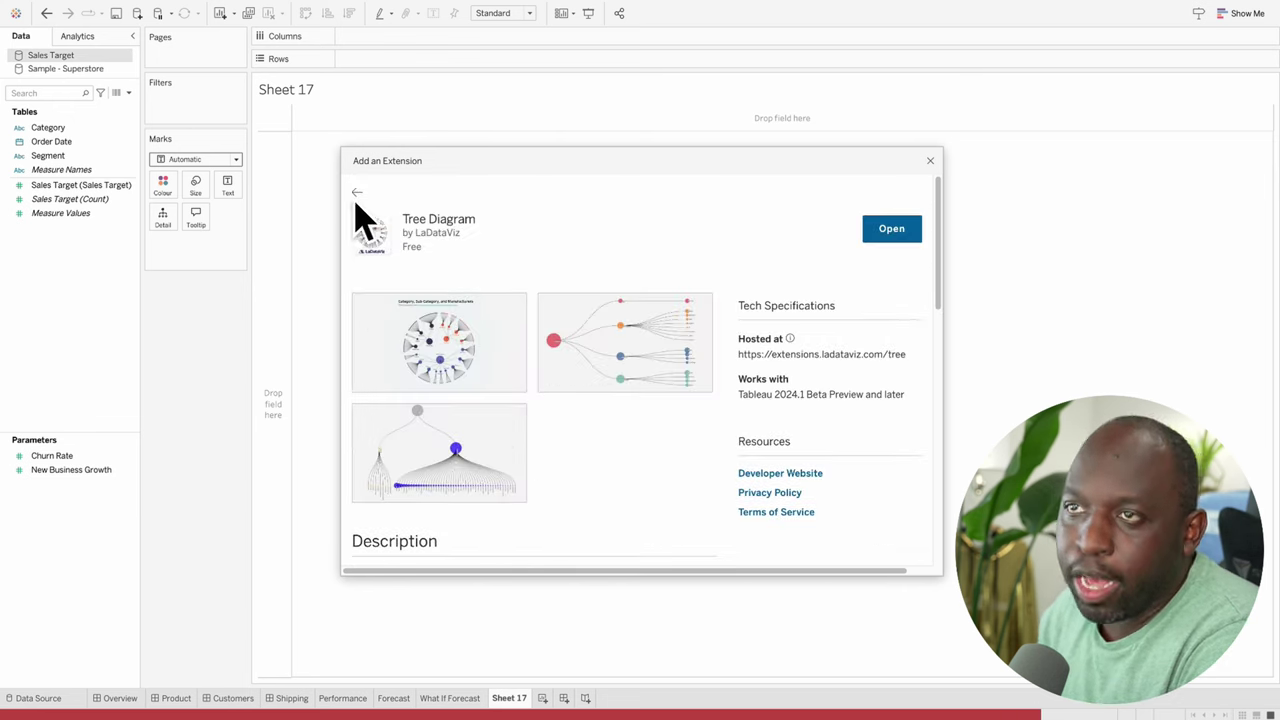
Open PowerKPIs Free details and browse its description and the 'More by Infotopics' carousel
left_click(357, 192)
scroll(660, 472, "down", 2)
scroll(664, 478, "down", 2)
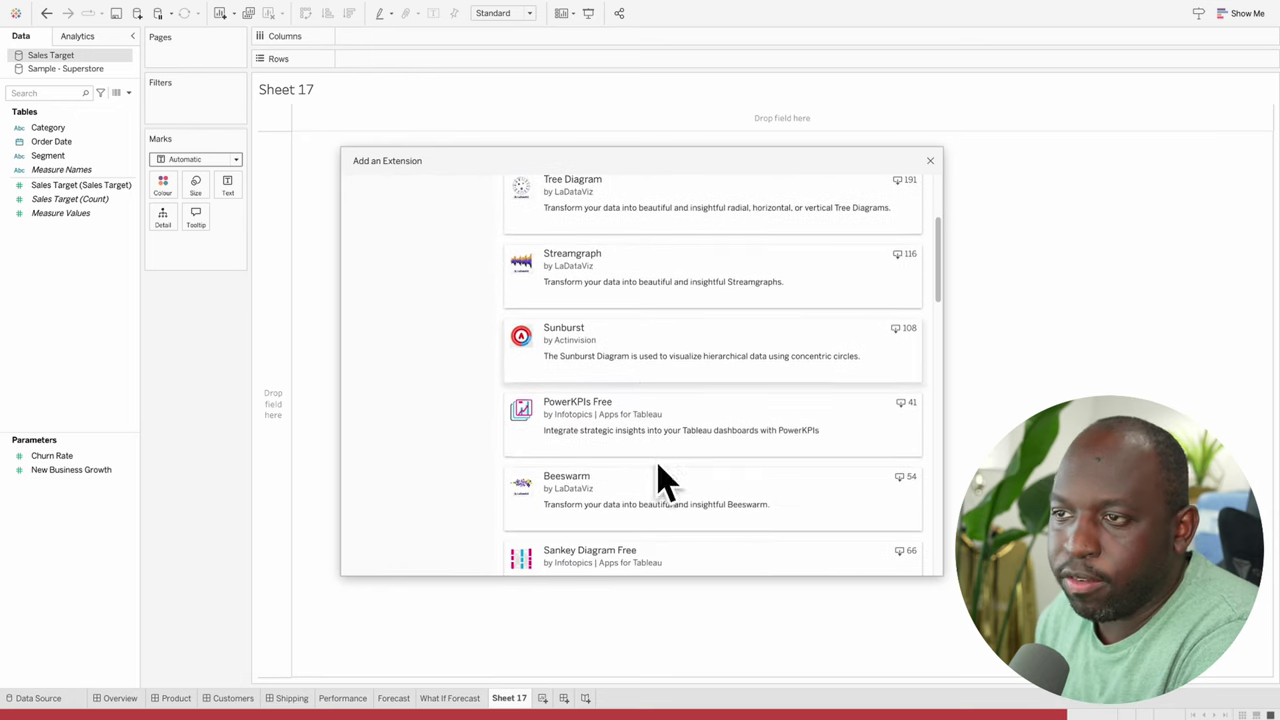
left_click(563, 423)
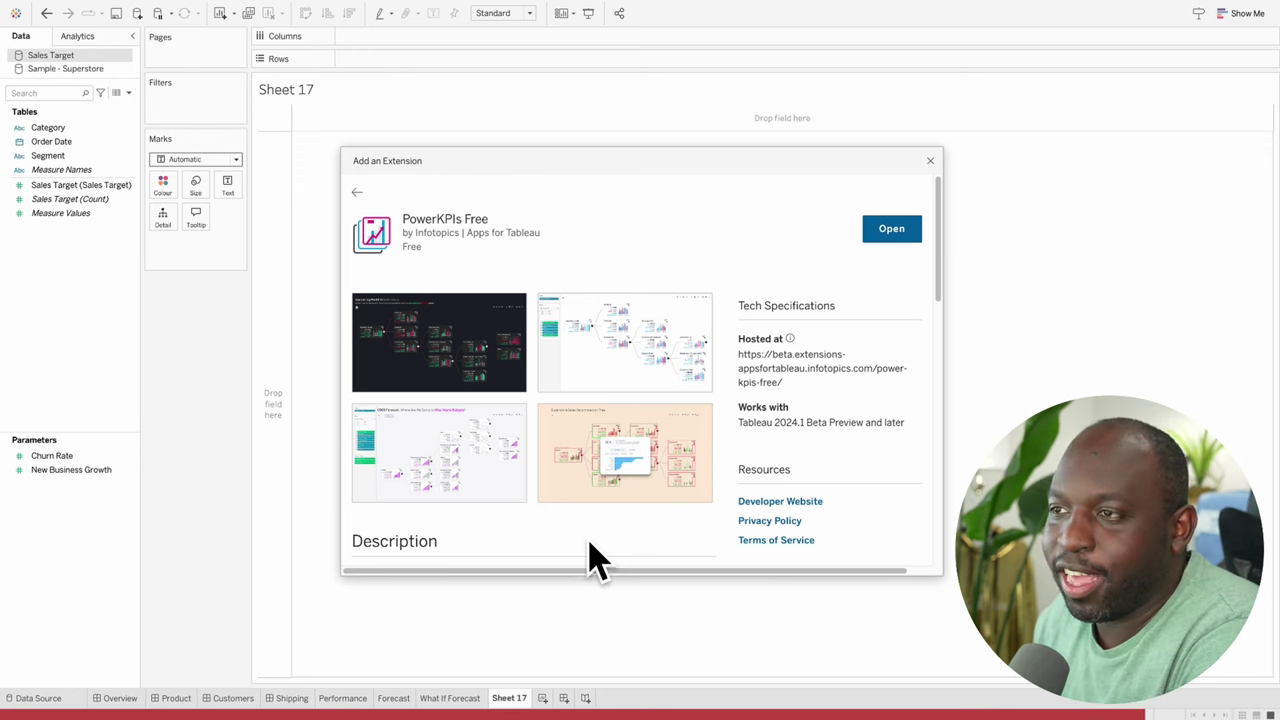
scroll(590, 545, "down", 6)
scroll(598, 555, "down", 8)
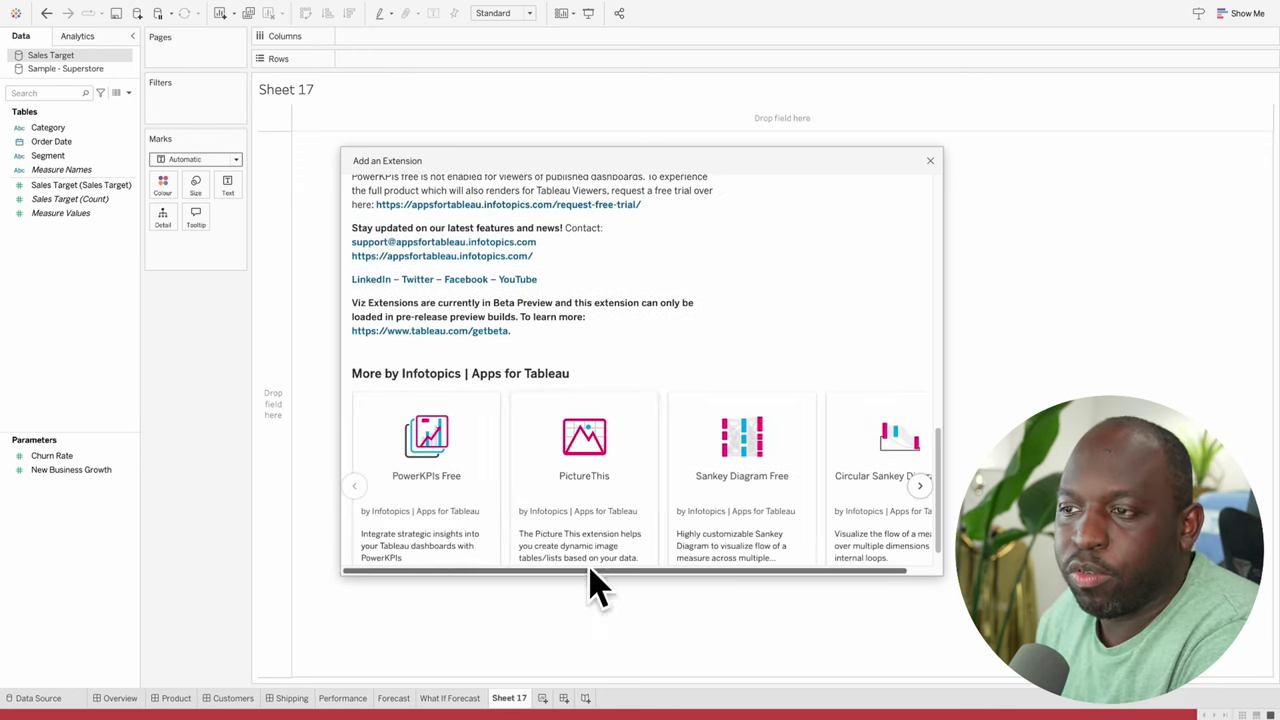
left_click_drag(592, 570, 459, 565)
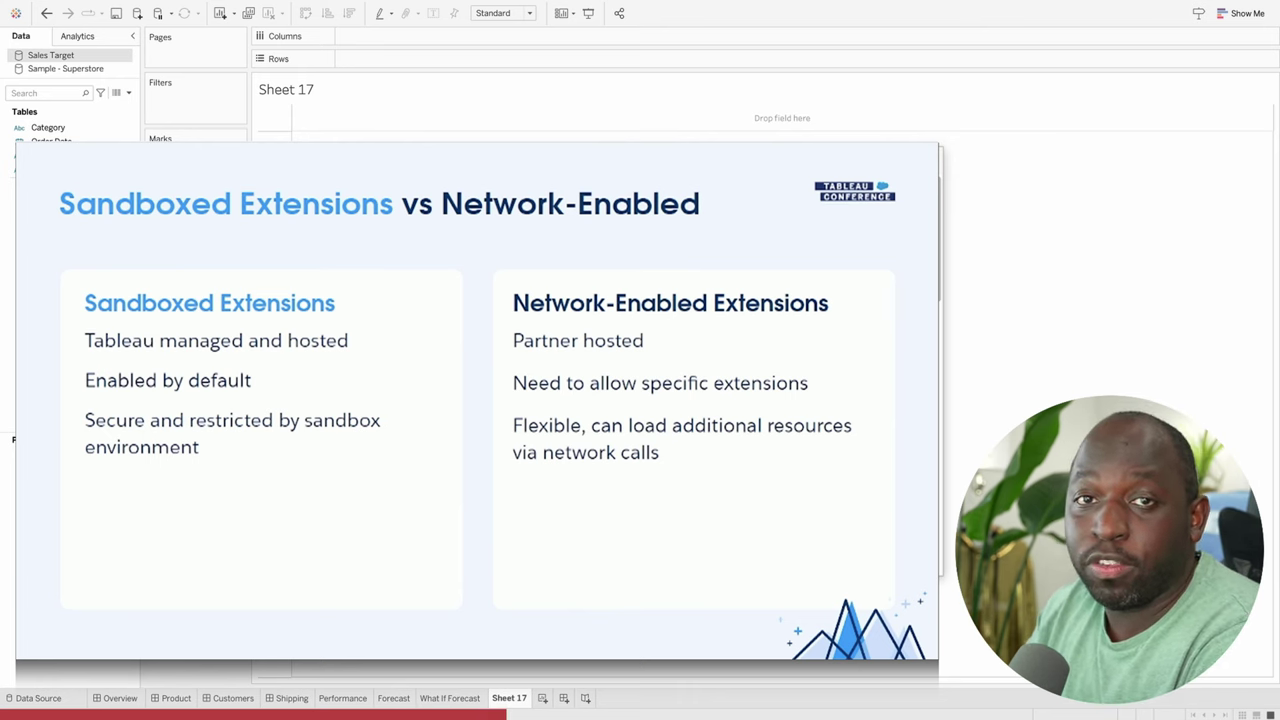
Highlight PowerKPIs Free's hosting URL, then switch to the Sankey extension's details page
left_click_drag(777, 386, 754, 466)
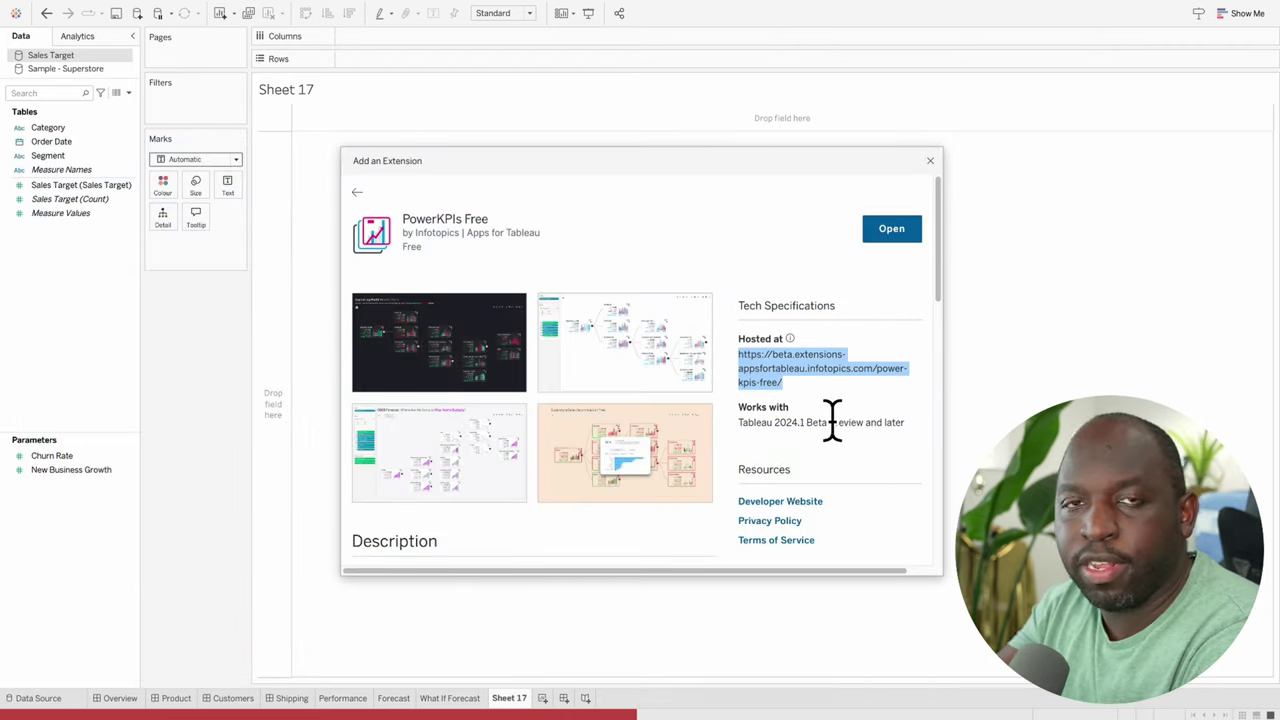
left_click(360, 193)
left_click(642, 230)
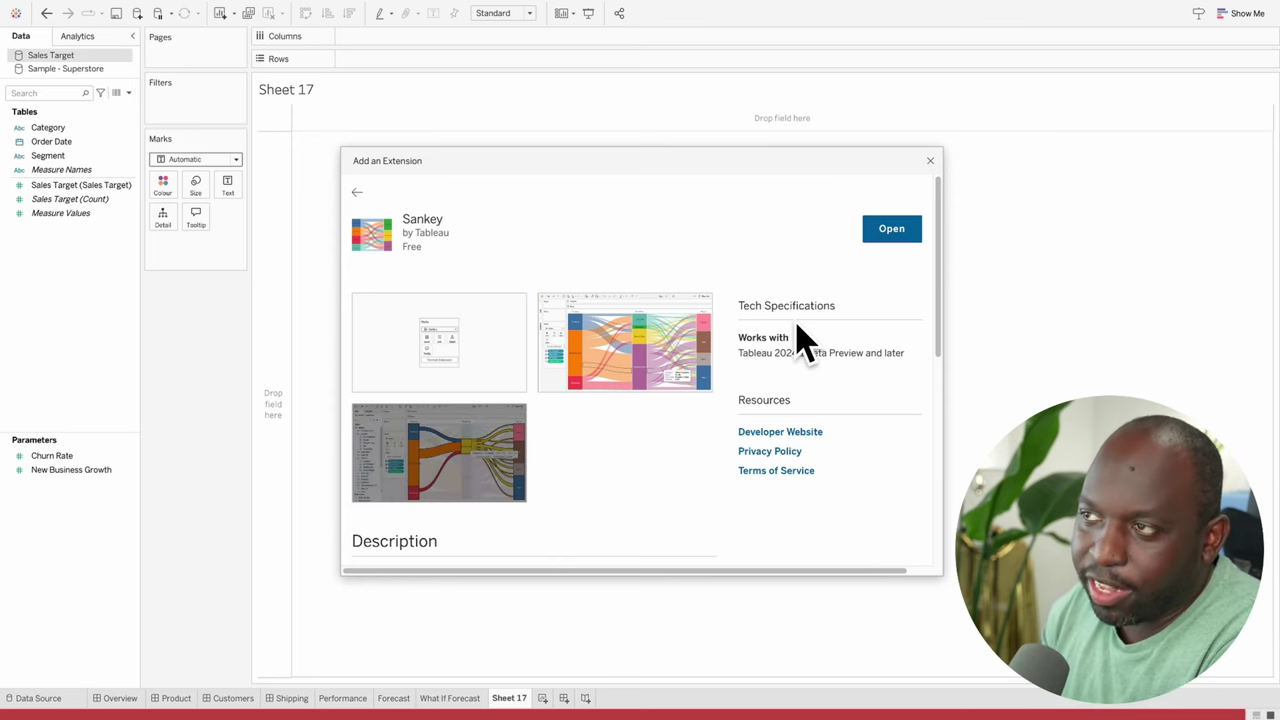
Add the Sankey extension so Sheet 17's mark type becomes Sankey
left_click(893, 240)
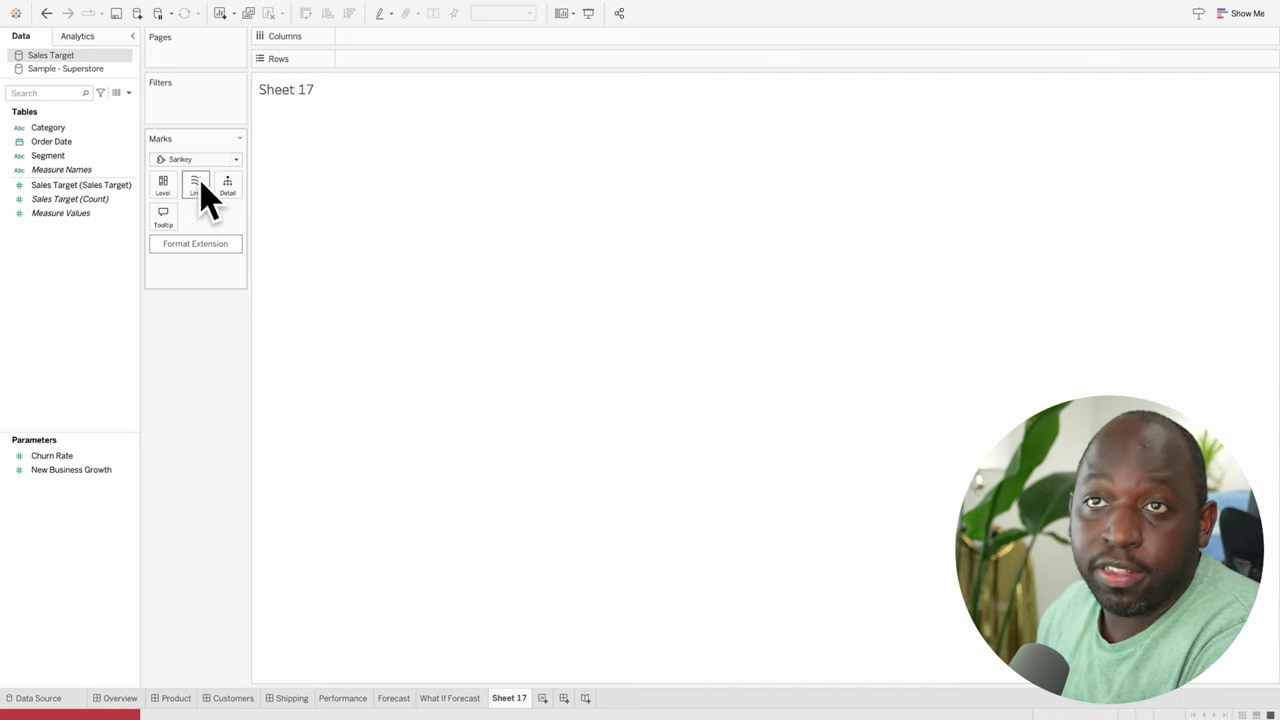
Using Sample - Superstore, build a Category-to-Segment Sankey after trying Product Name and Sub-Category
left_click(66, 69)
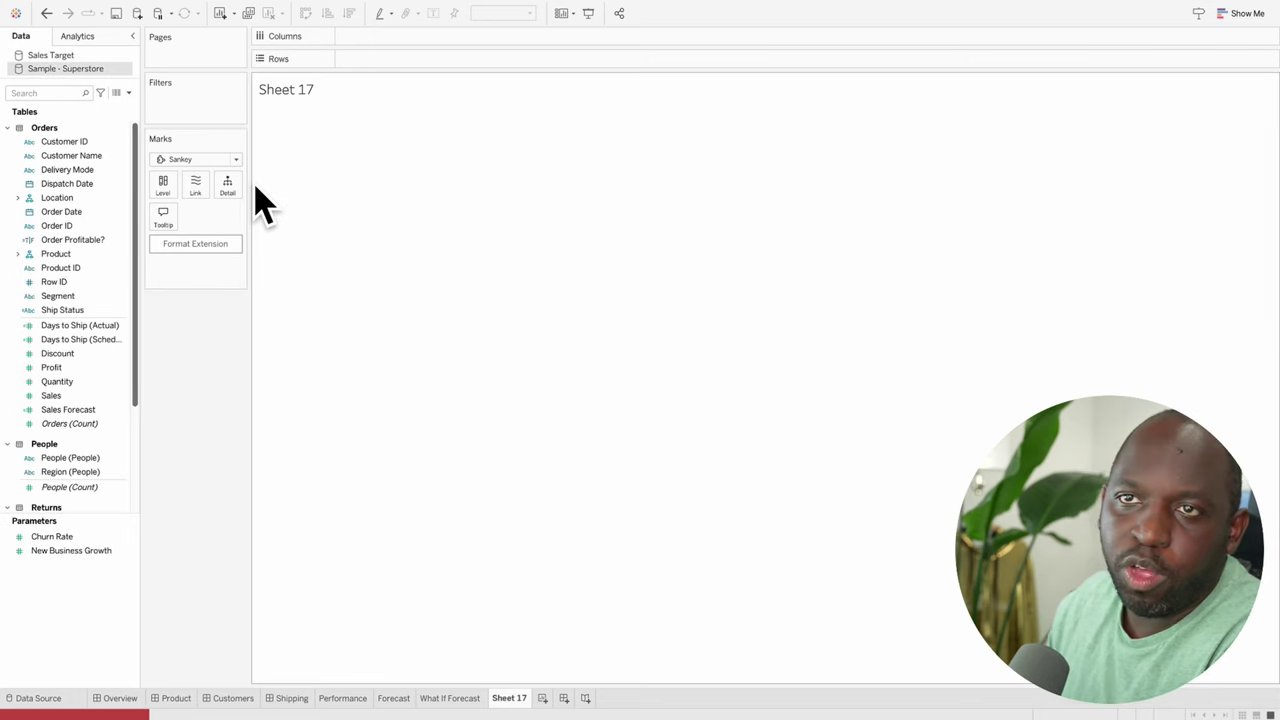
left_click(17, 254)
mouse_move(62, 268)
left_mouse_down()
mouse_move(180, 215)
mouse_move(170, 200)
left_mouse_up()
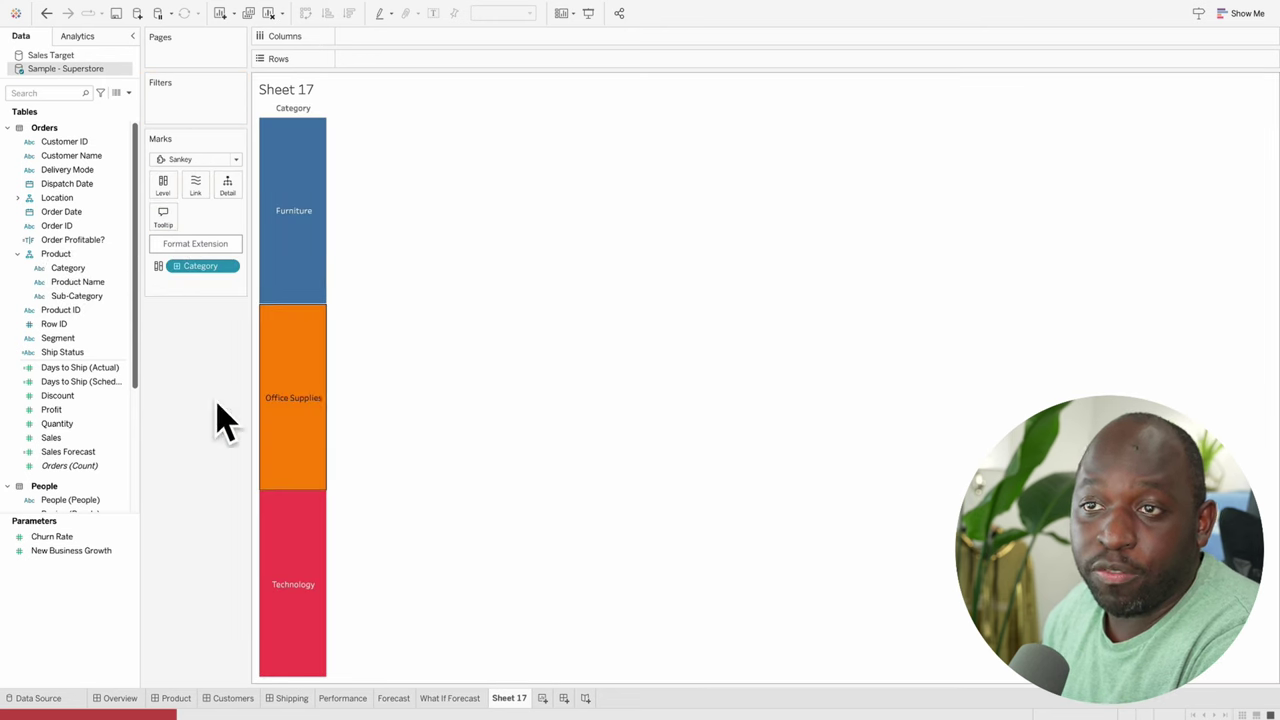
left_click(72, 282)
left_click_drag(71, 281, 160, 192)
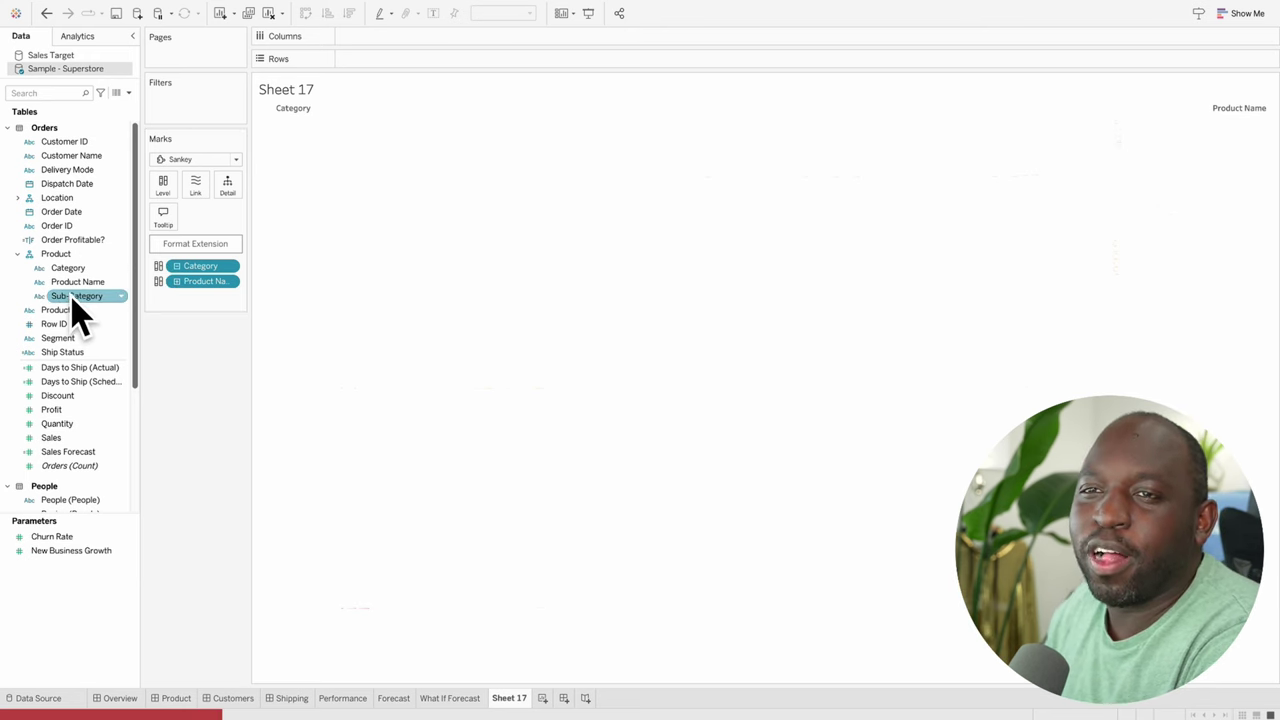
left_click_drag(72, 298, 197, 290)
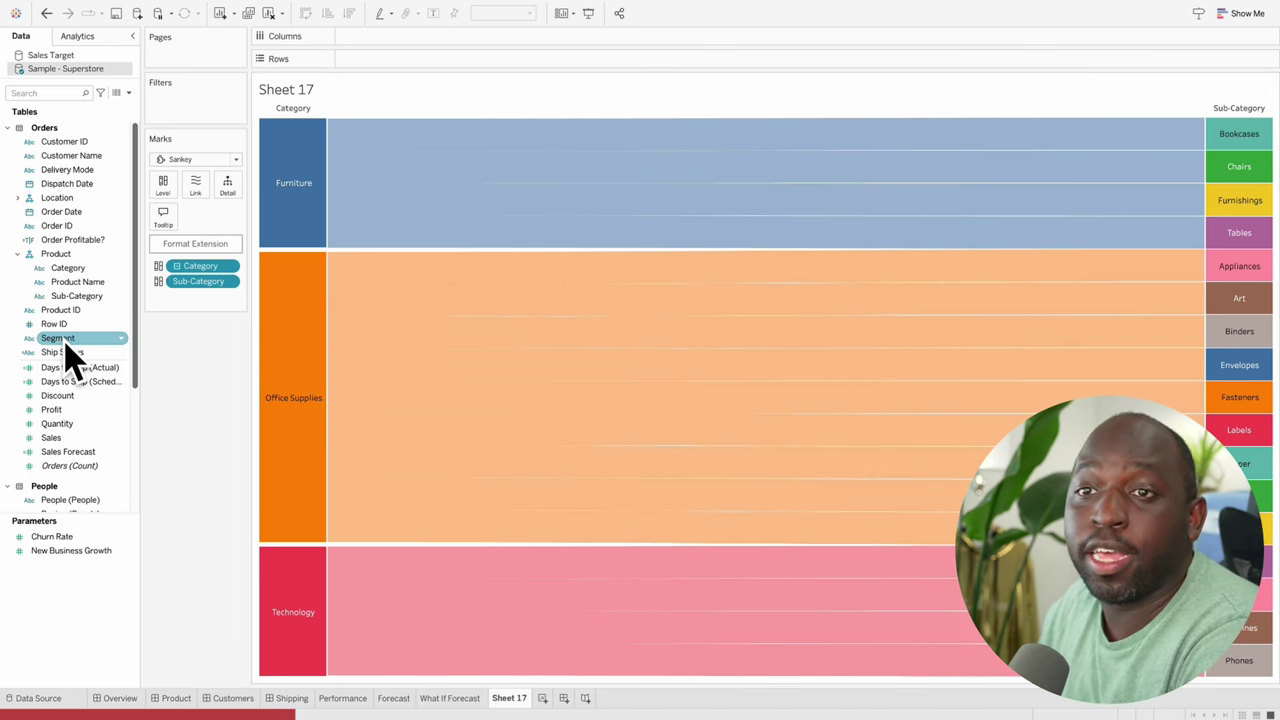
left_click_drag(63, 338, 203, 283)
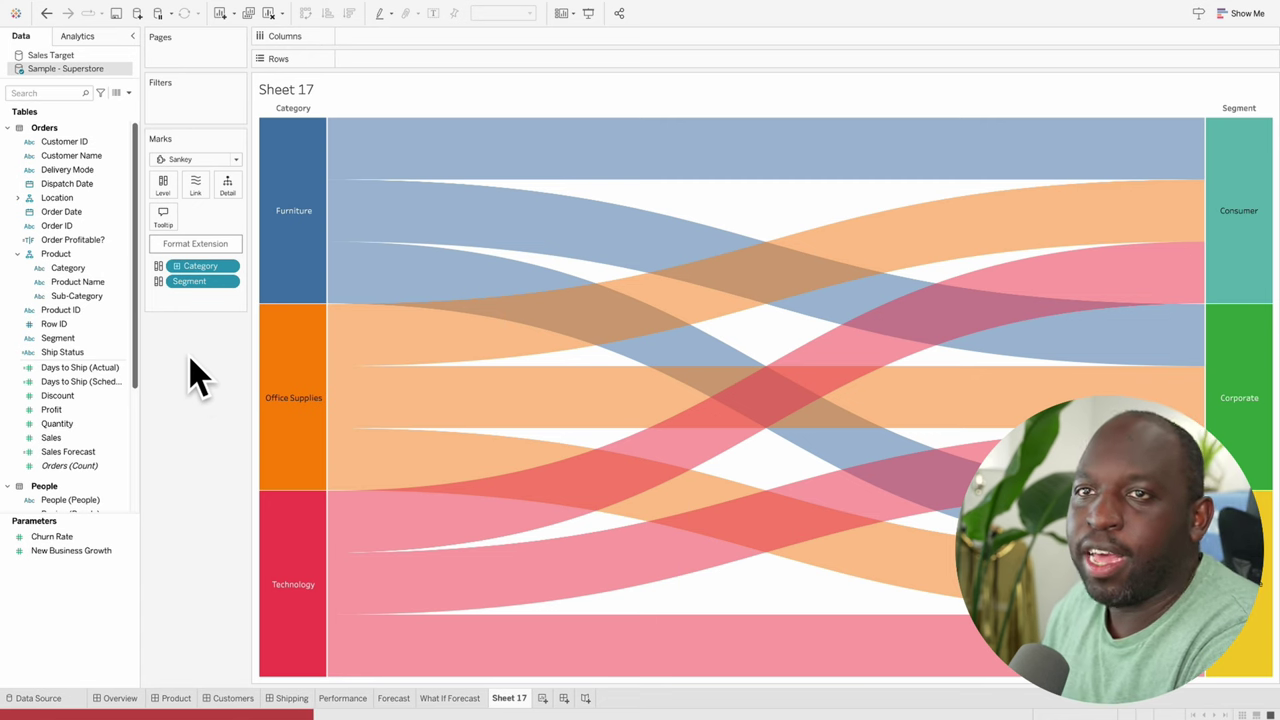
Add Region as a third Sankey stage, then highlight the Furniture and Office Supplies flows
left_click(18, 197)
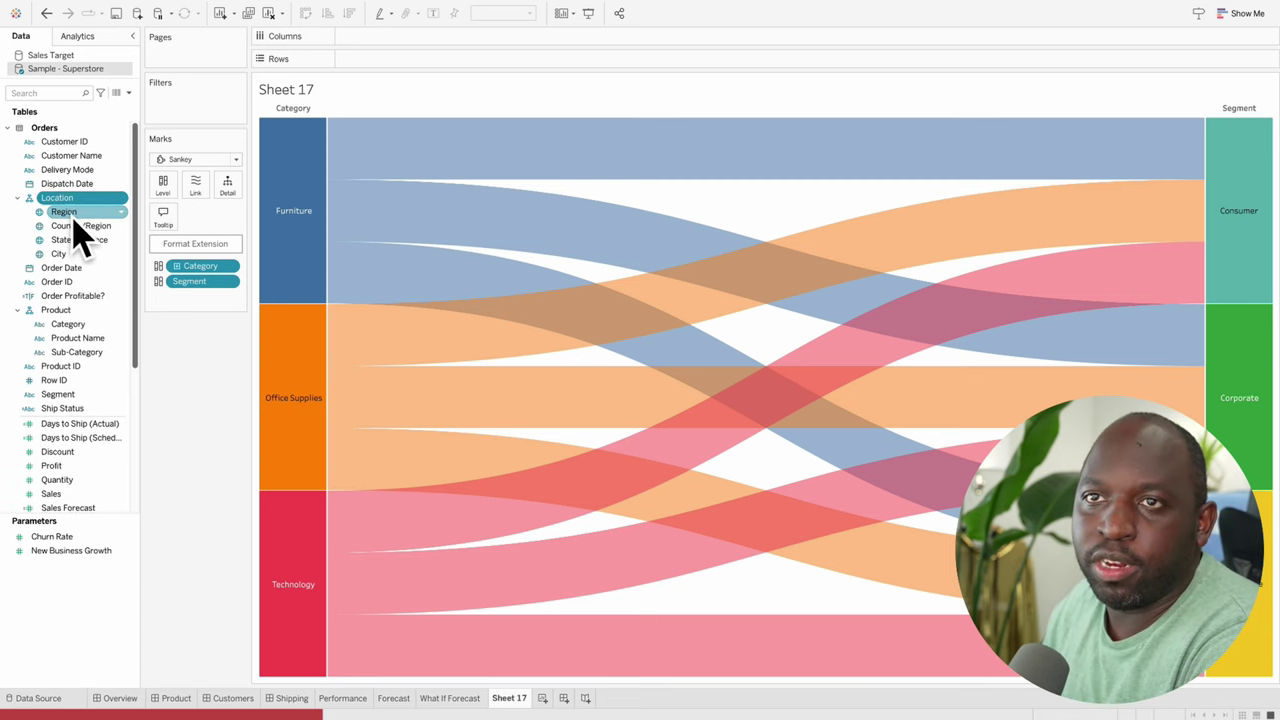
left_click_drag(63, 212, 172, 200)
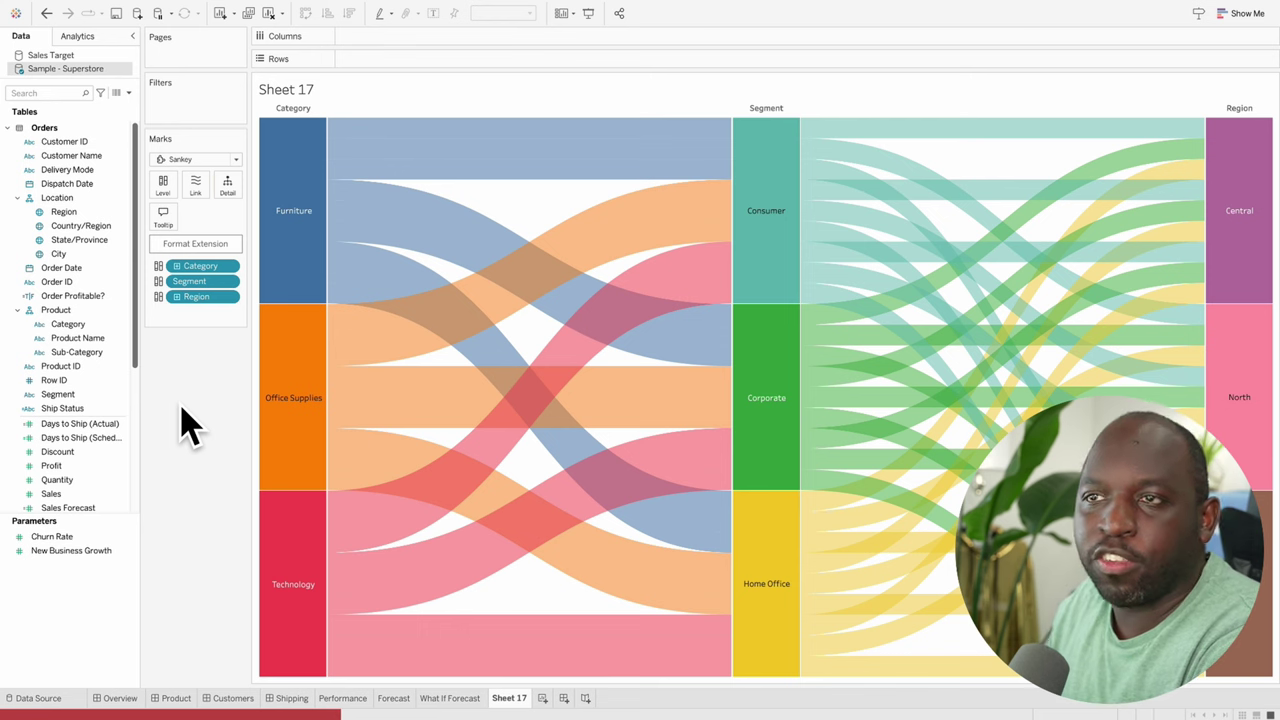
left_click(286, 297)
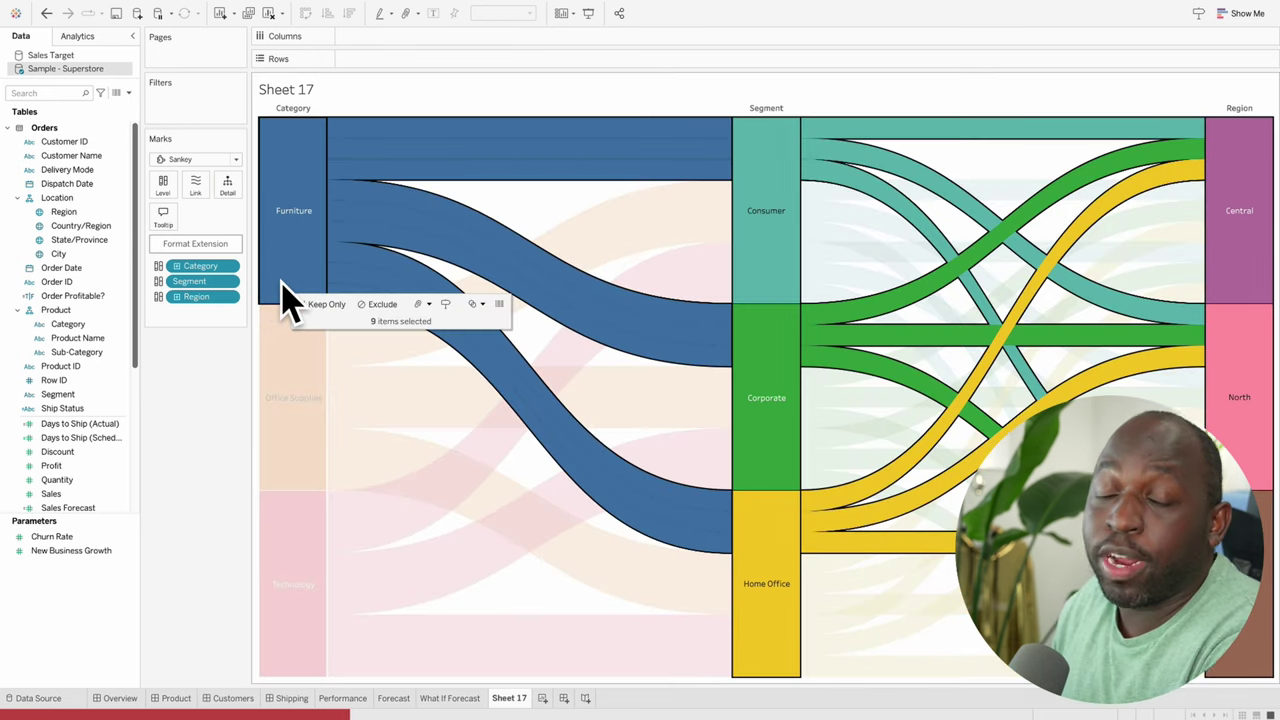
left_click(295, 364)
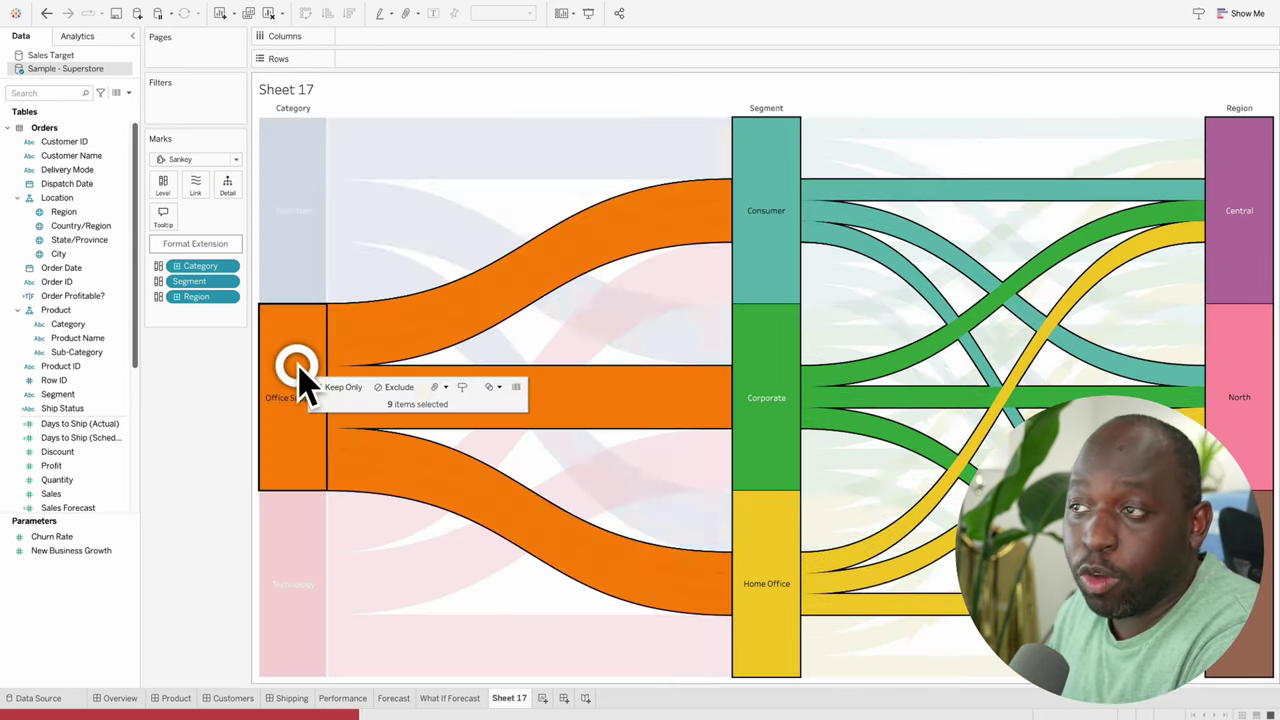
Highlight the Technology, Consumer and Home Office flows in turn, ending on the Corporate segment
left_click(293, 548)
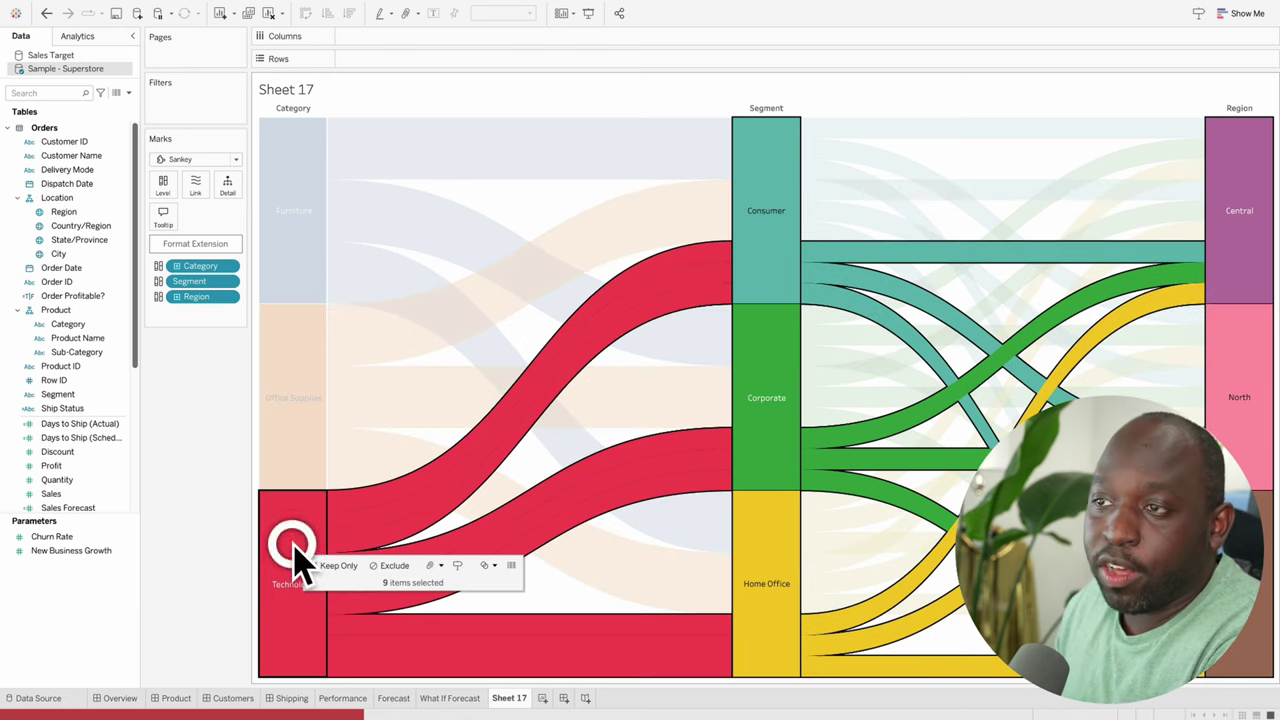
left_click(752, 322)
left_click(757, 266)
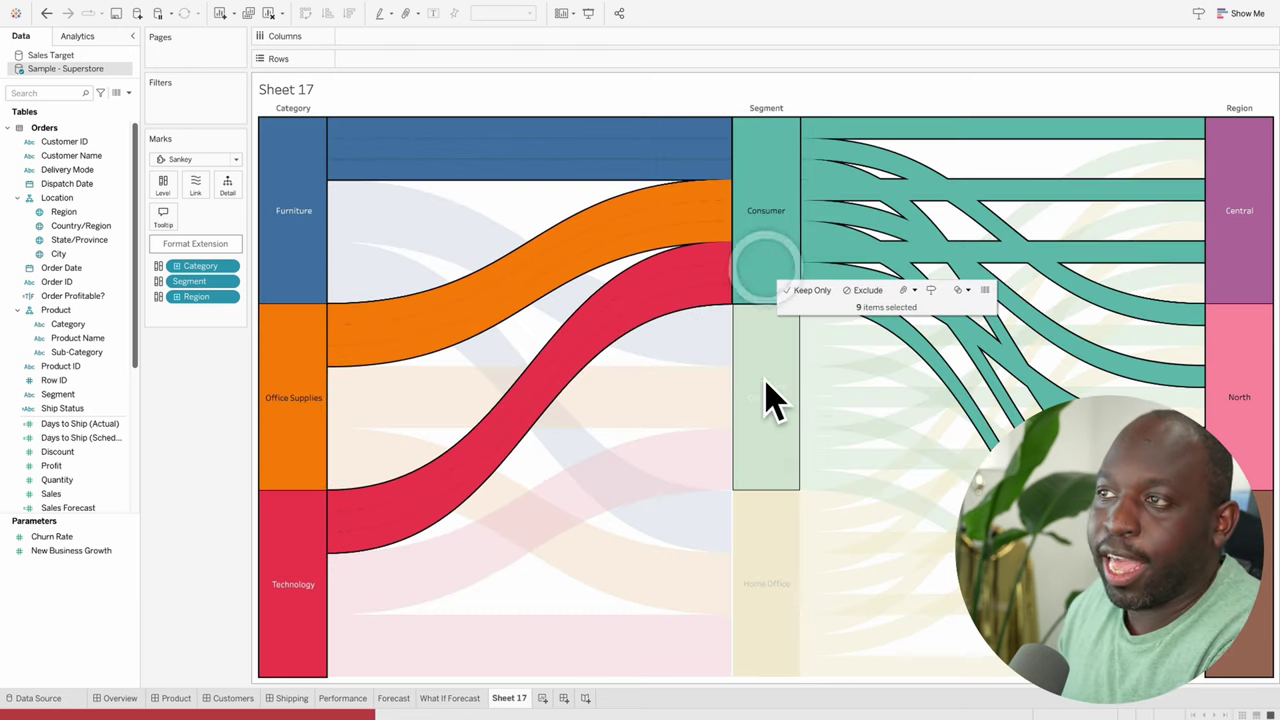
left_click(765, 530)
left_click(764, 443)
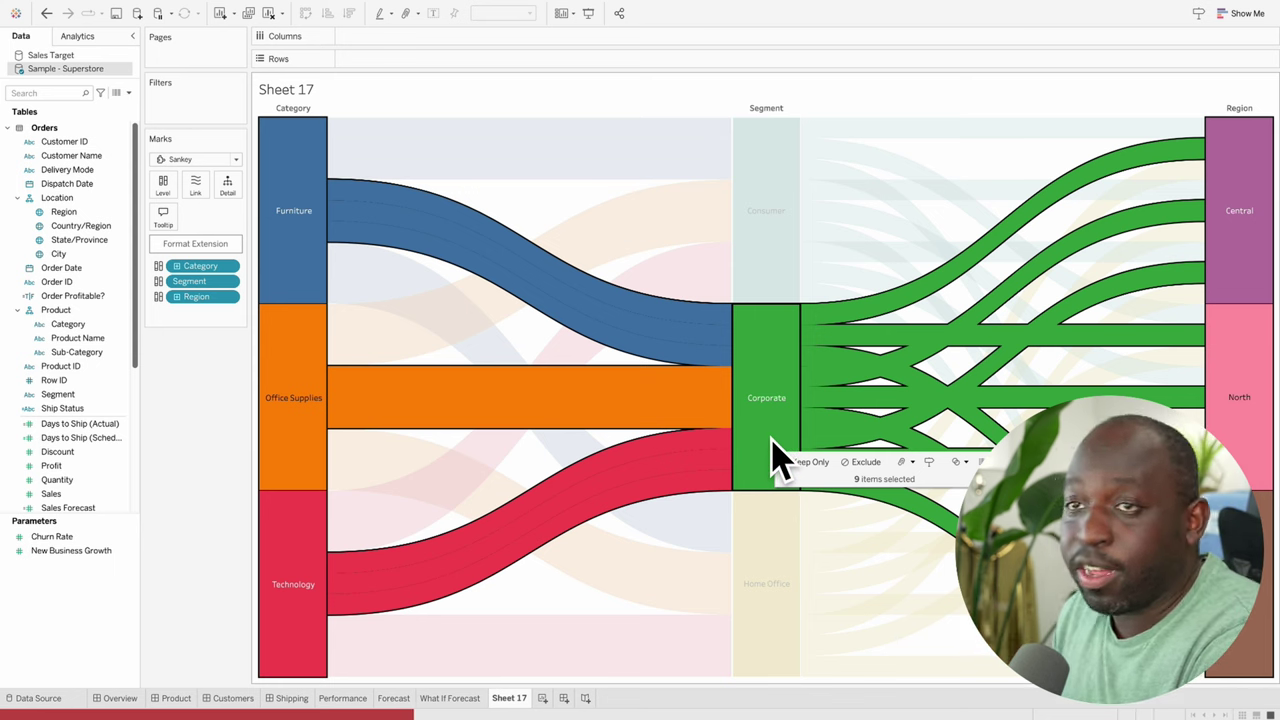
Raise the Sankey's Level Width from 100 to 117 and close the format window
left_click(228, 245)
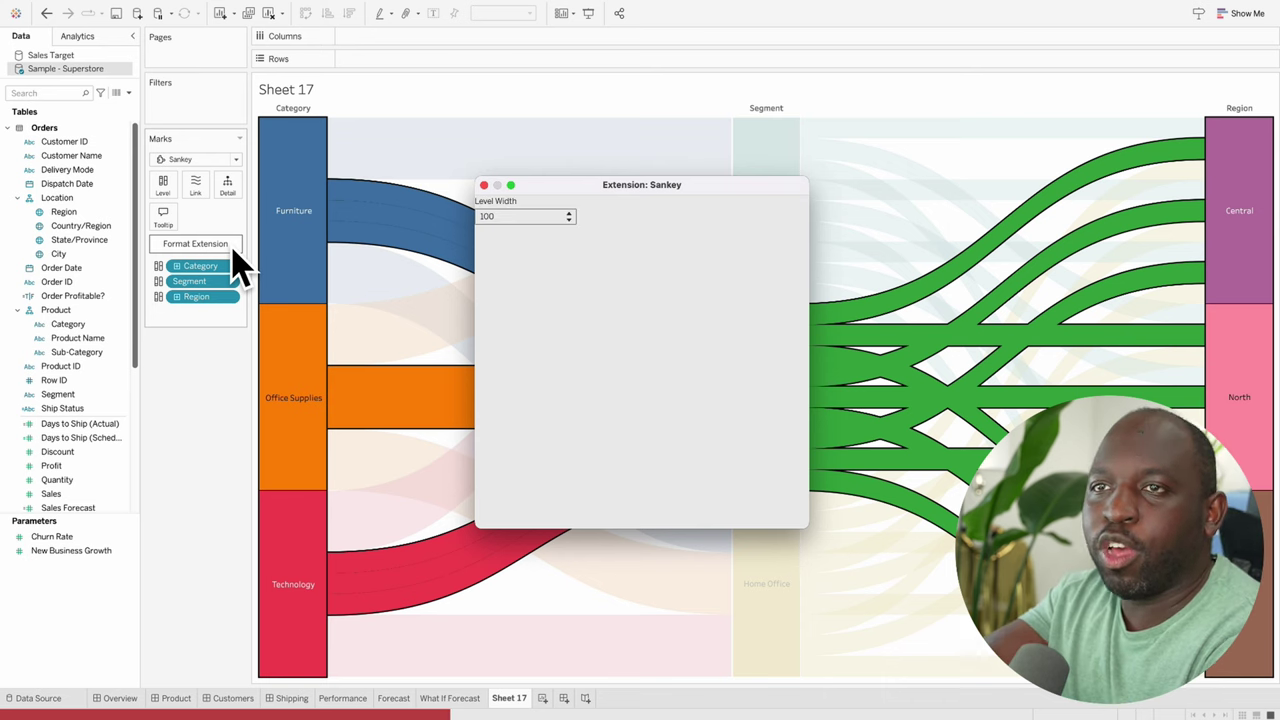
left_click(568, 213)
left_click(568, 213)
left_click(568, 213)
left_click(568, 213)
left_click(568, 213)
left_click(568, 213)
left_click(568, 213)
left_click(568, 213)
left_click(568, 213)
left_click(568, 213)
left_click(568, 213)
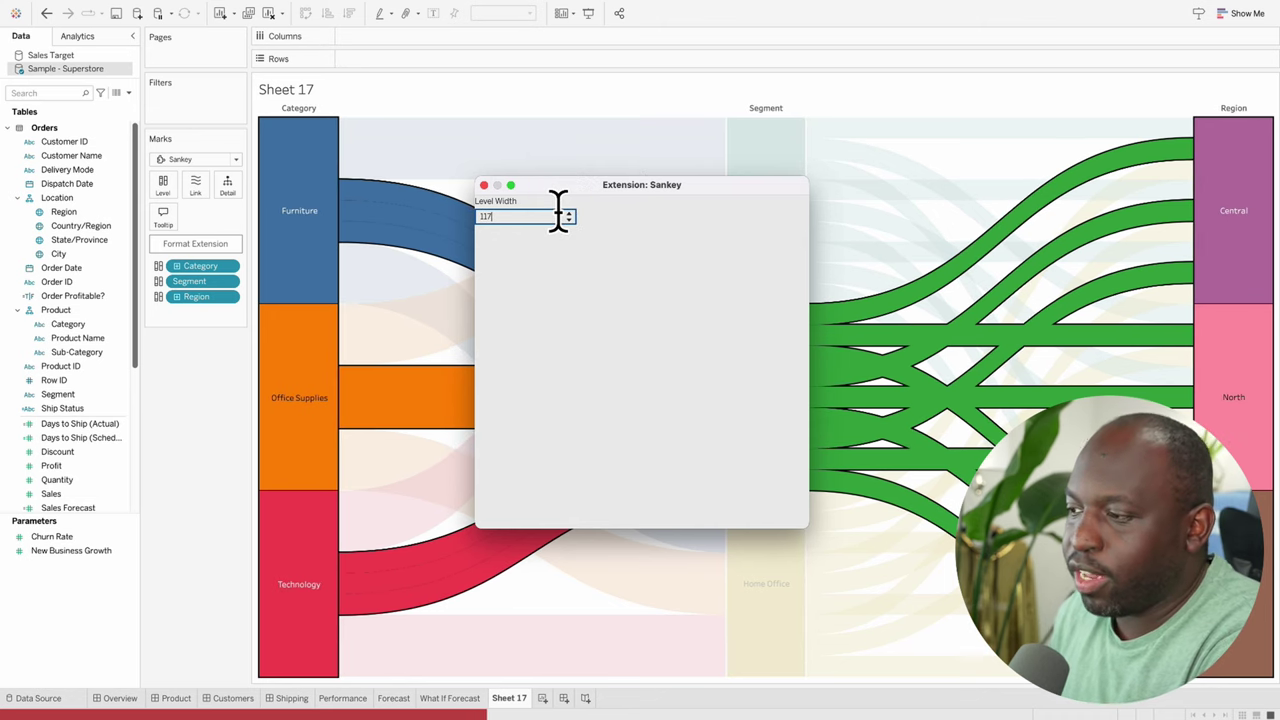
left_click(484, 185)
left_click(200, 423)
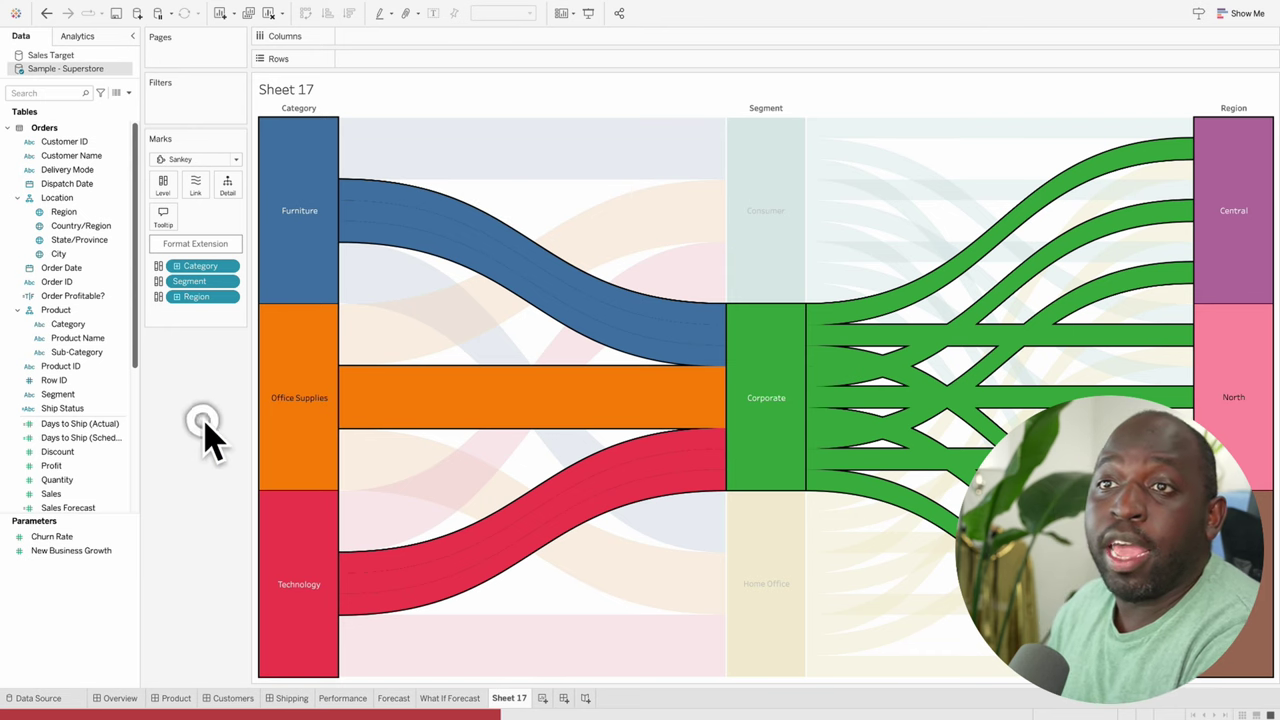
Switch Sheet 17's mark type to the Tree Diagram viz extension and allow it to run
left_click(238, 162)
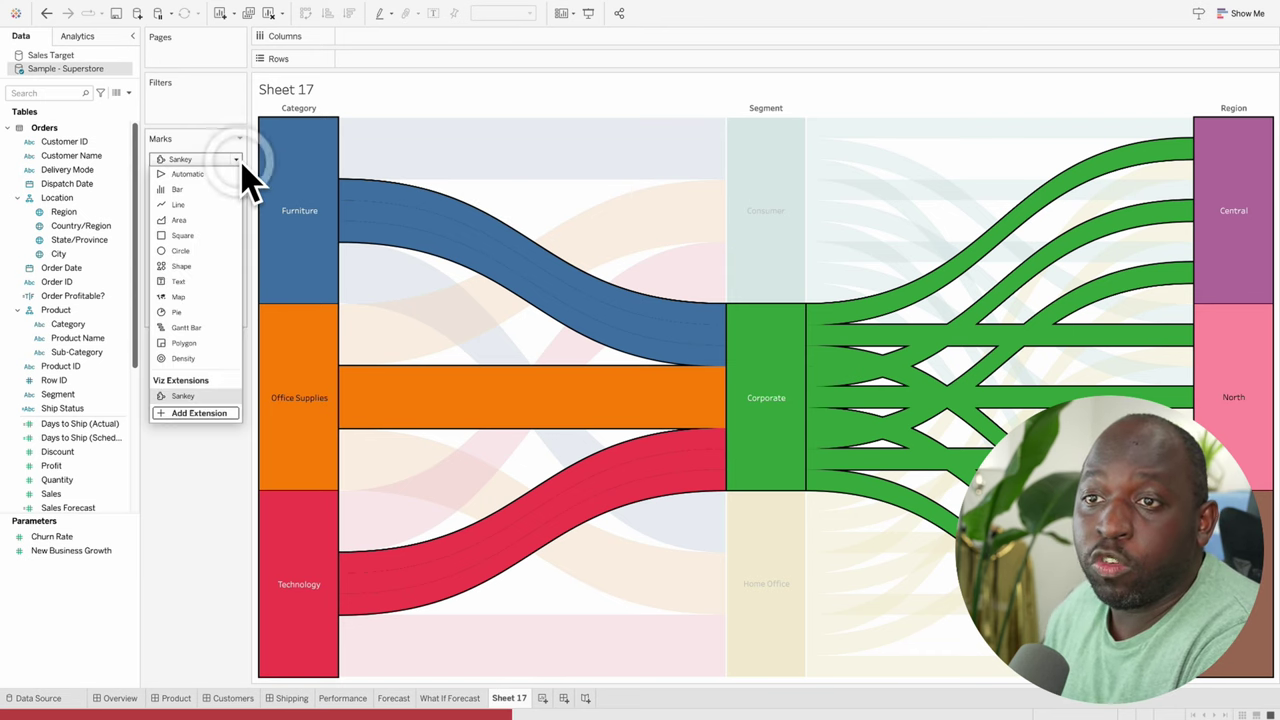
left_click(208, 416)
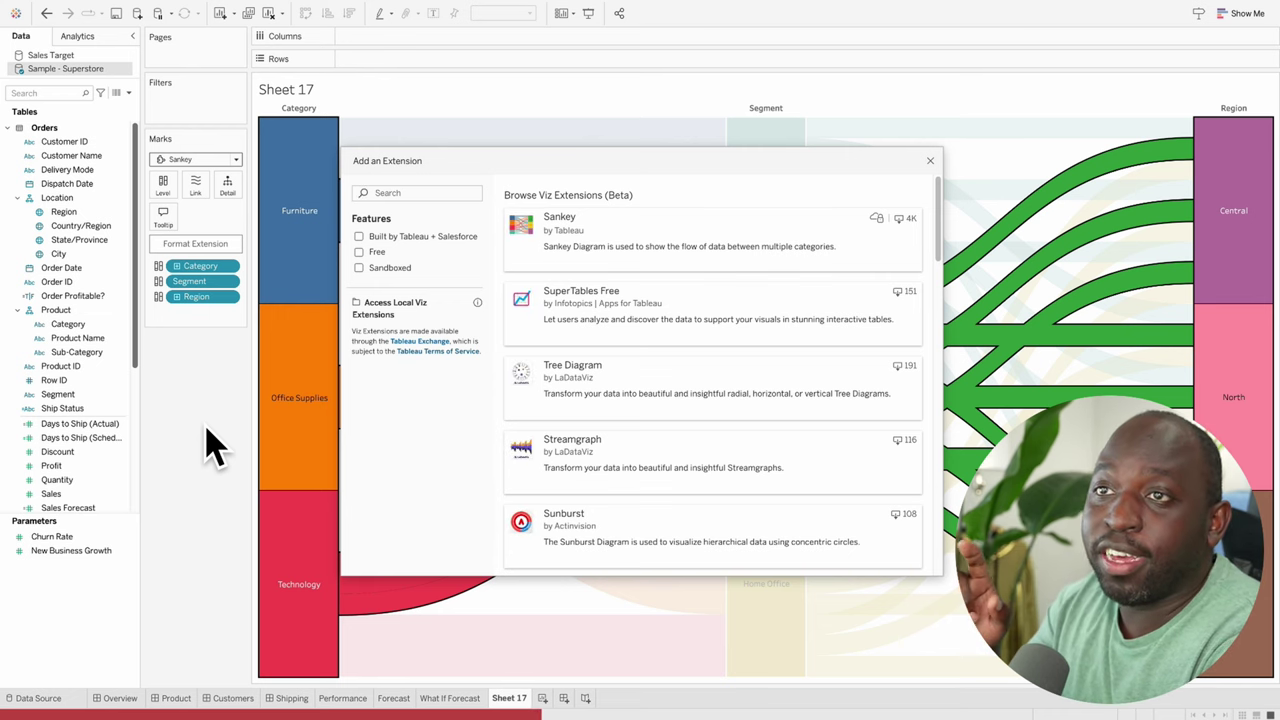
left_click(808, 390)
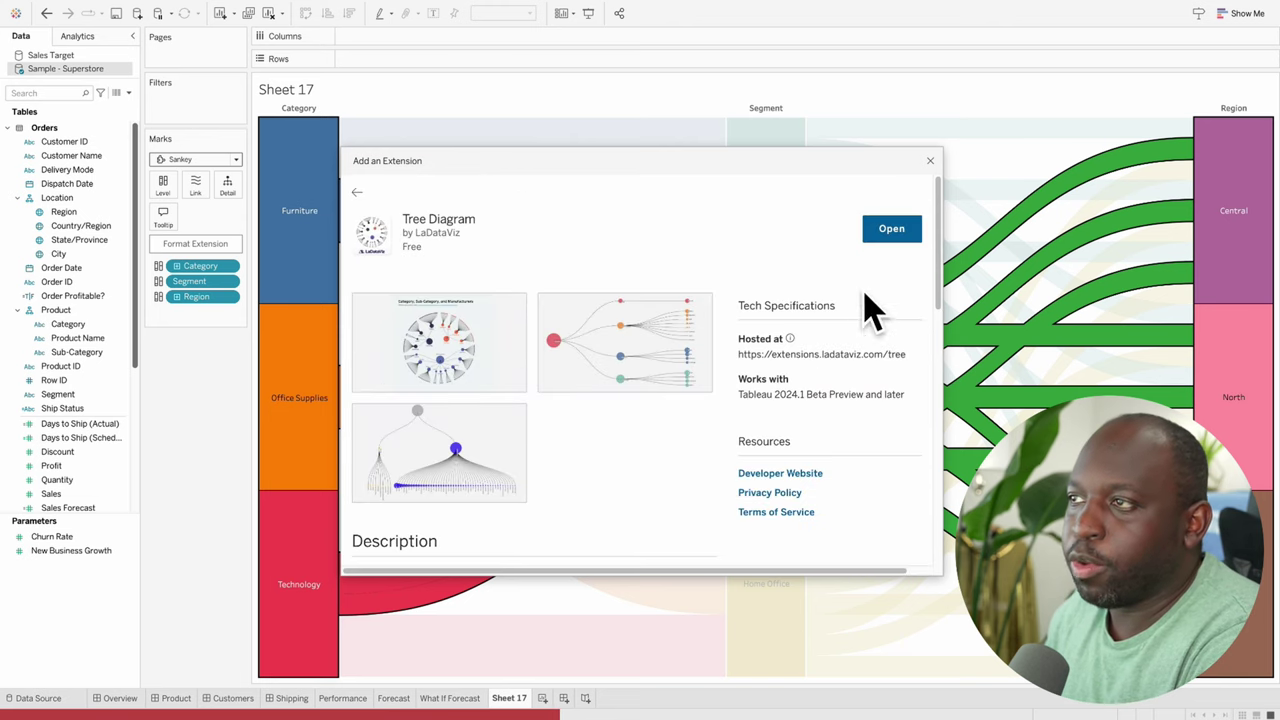
left_click(893, 236)
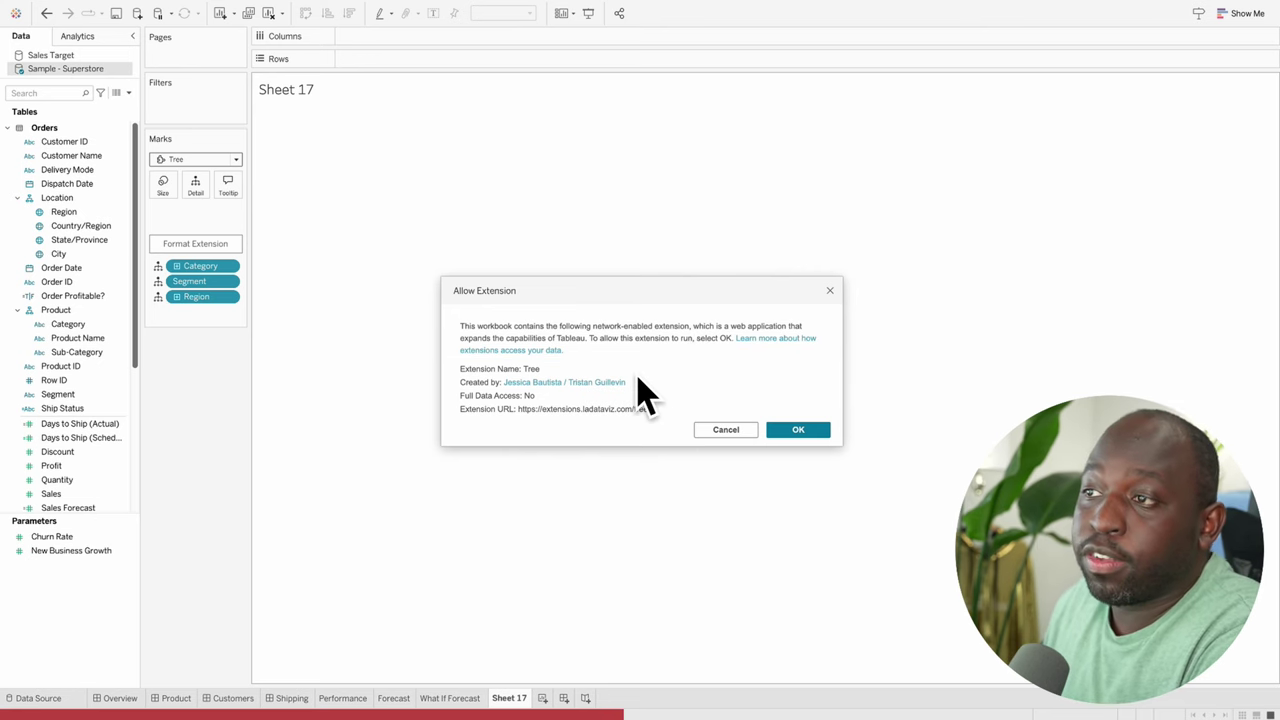
left_click(801, 430)
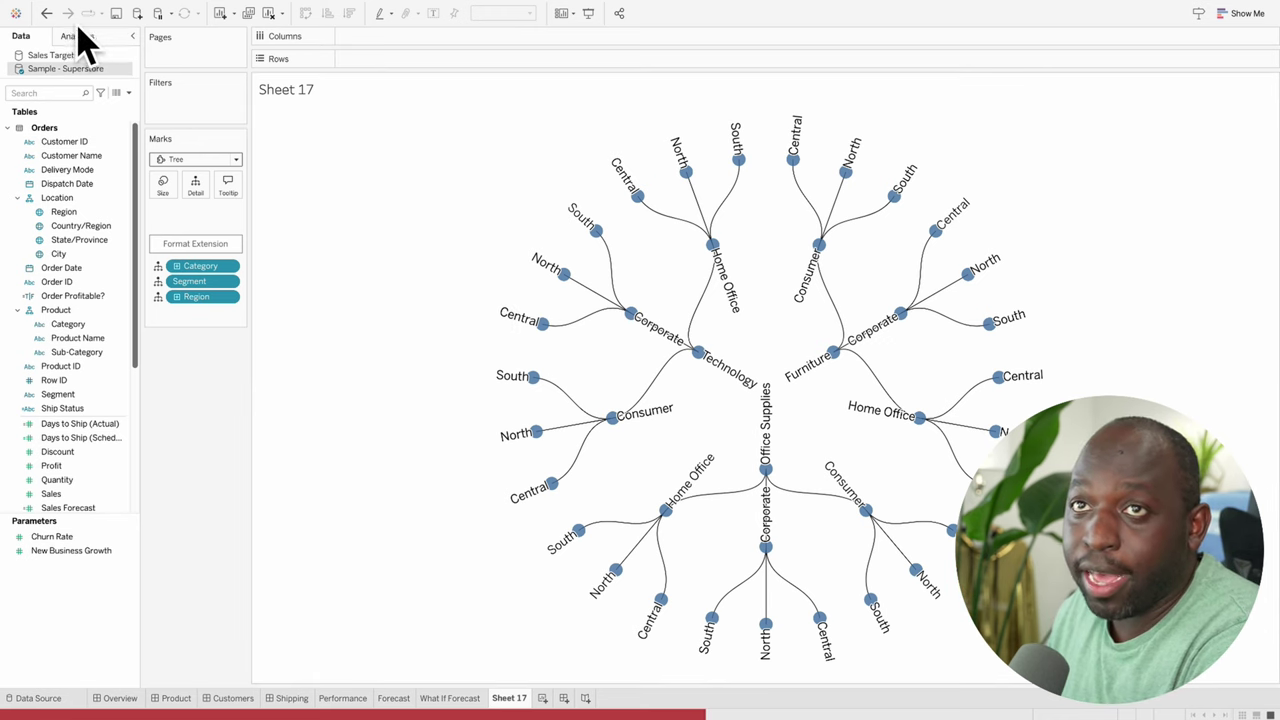
Undo back to the Sankey and add SUM(Sales) to its Marks card
left_click(47, 13)
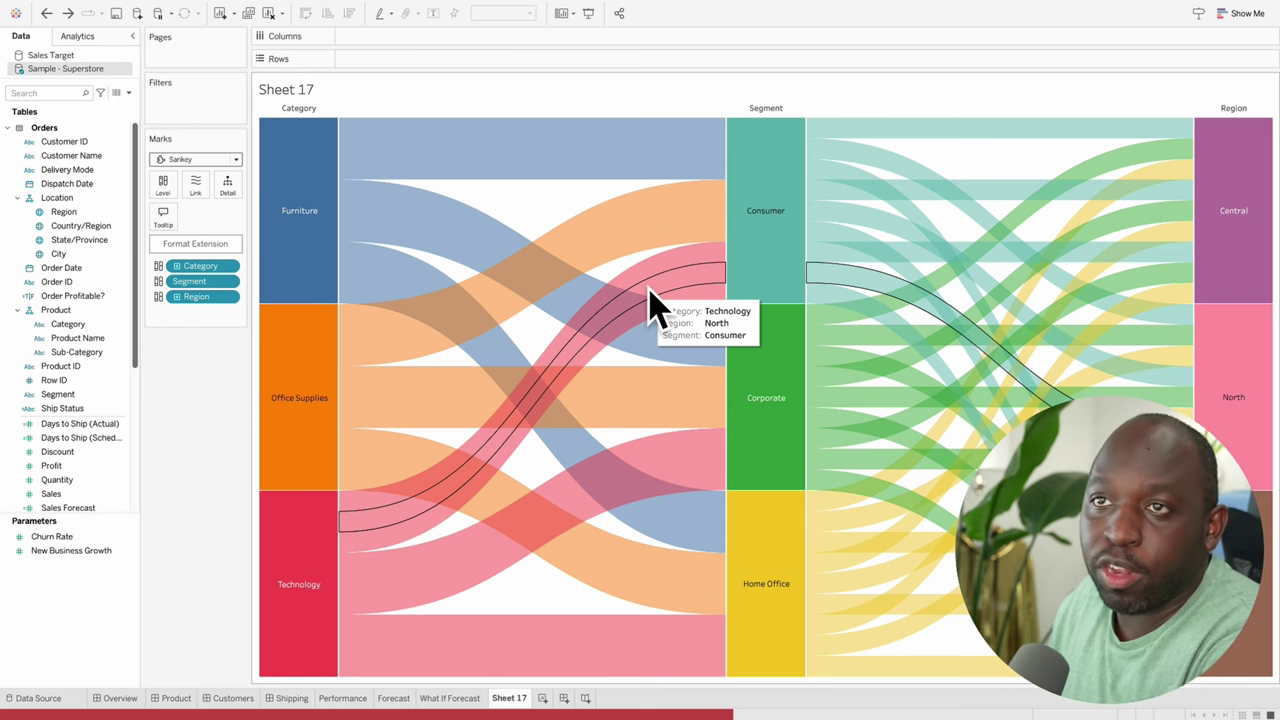
left_click_drag(90, 496, 194, 186)
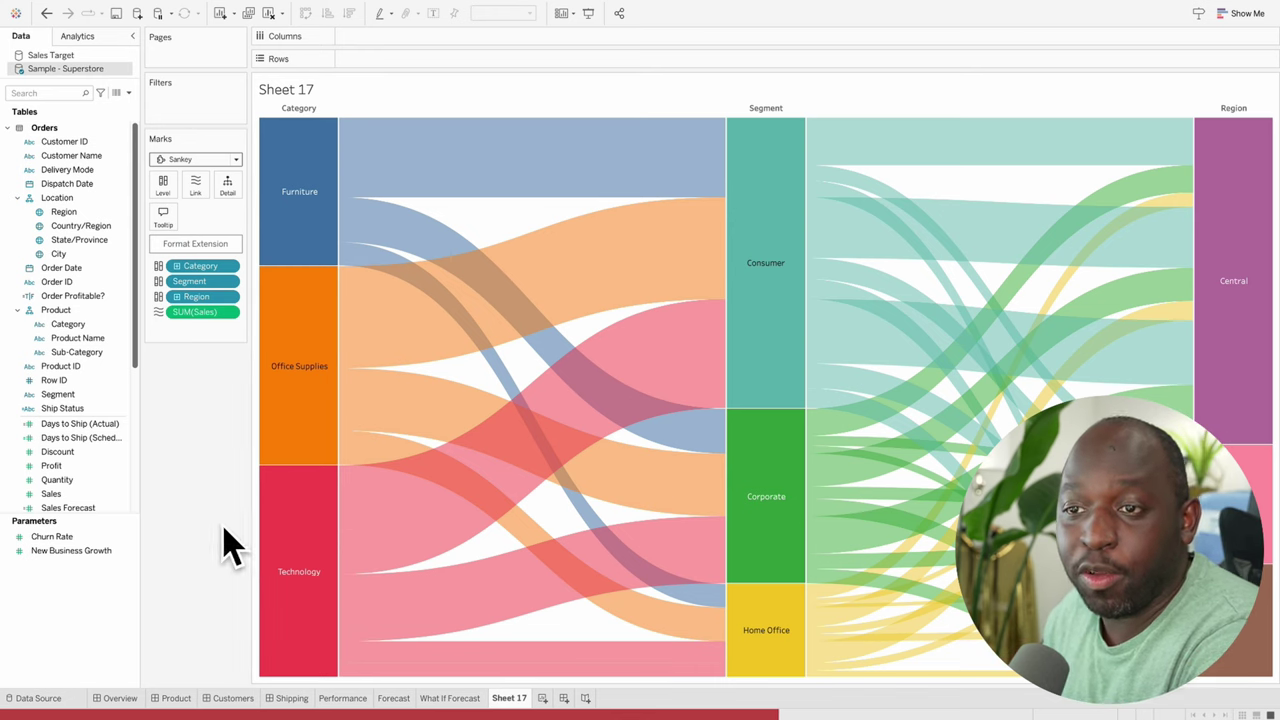
Apply the Tree Diagram extension to Sheet 17 again and size its nodes by SUM(Sales)
left_click(236, 158)
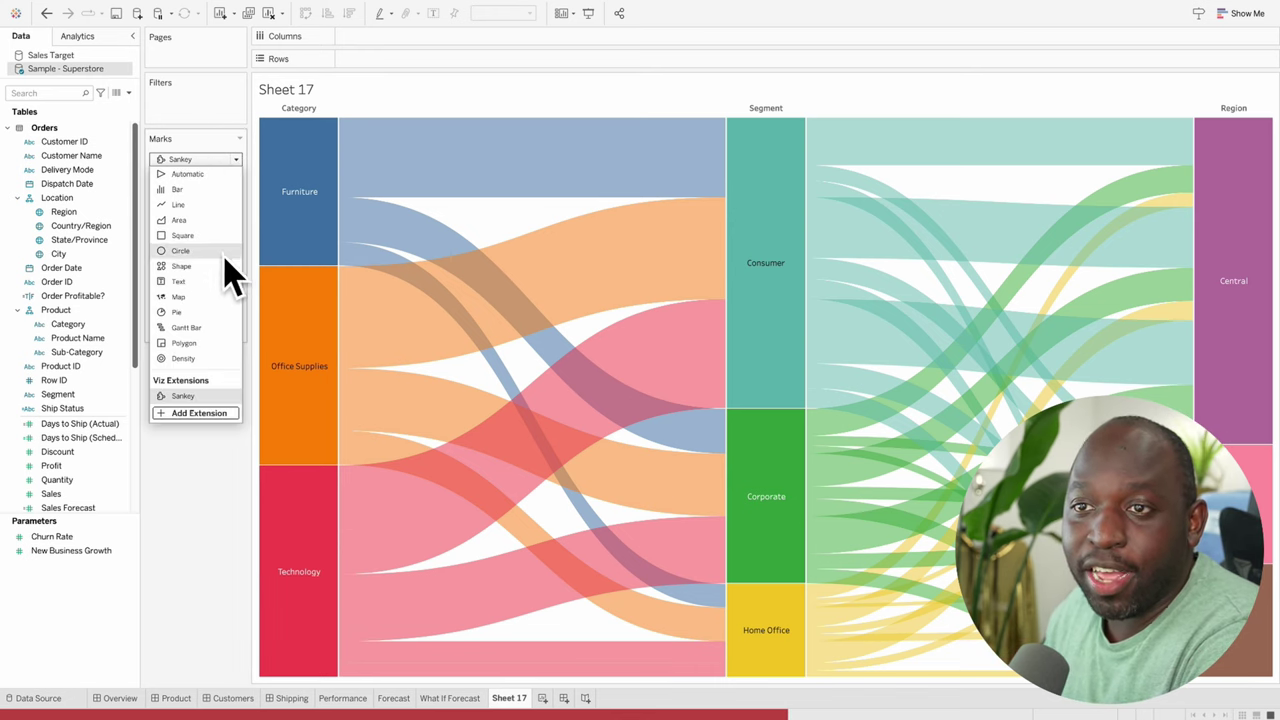
left_click(195, 412)
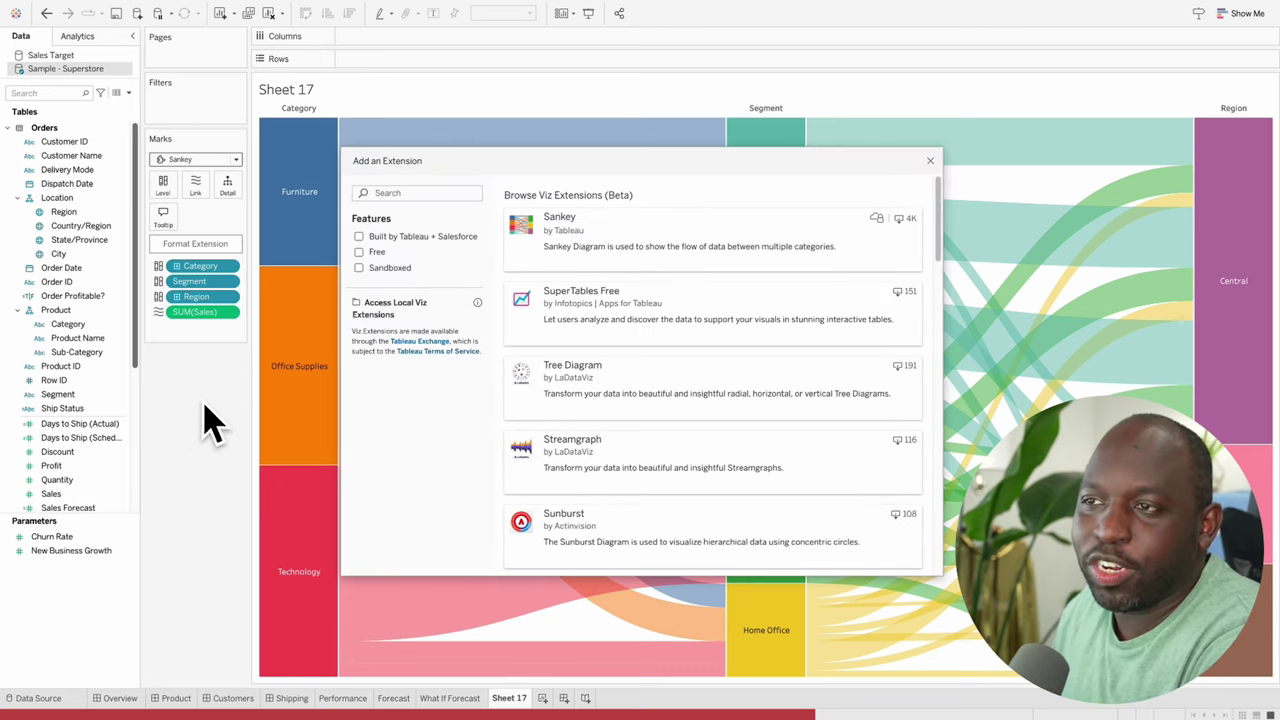
left_click(632, 398)
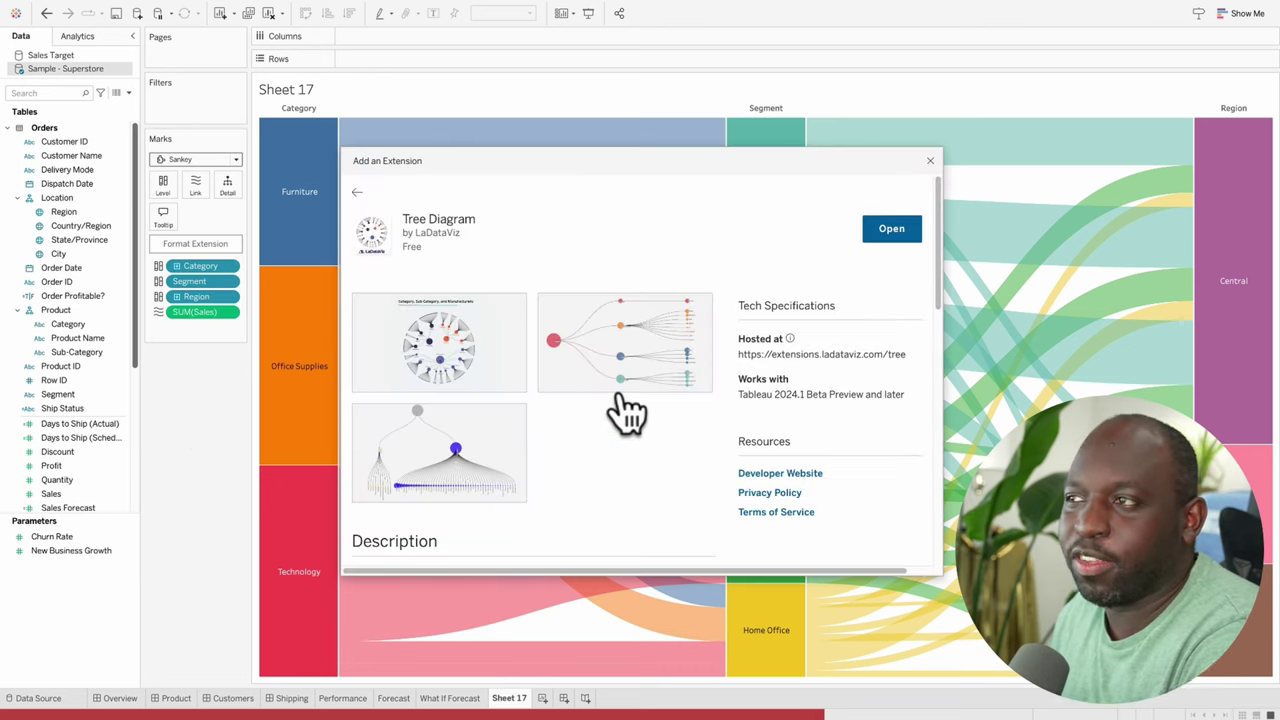
left_click(893, 232)
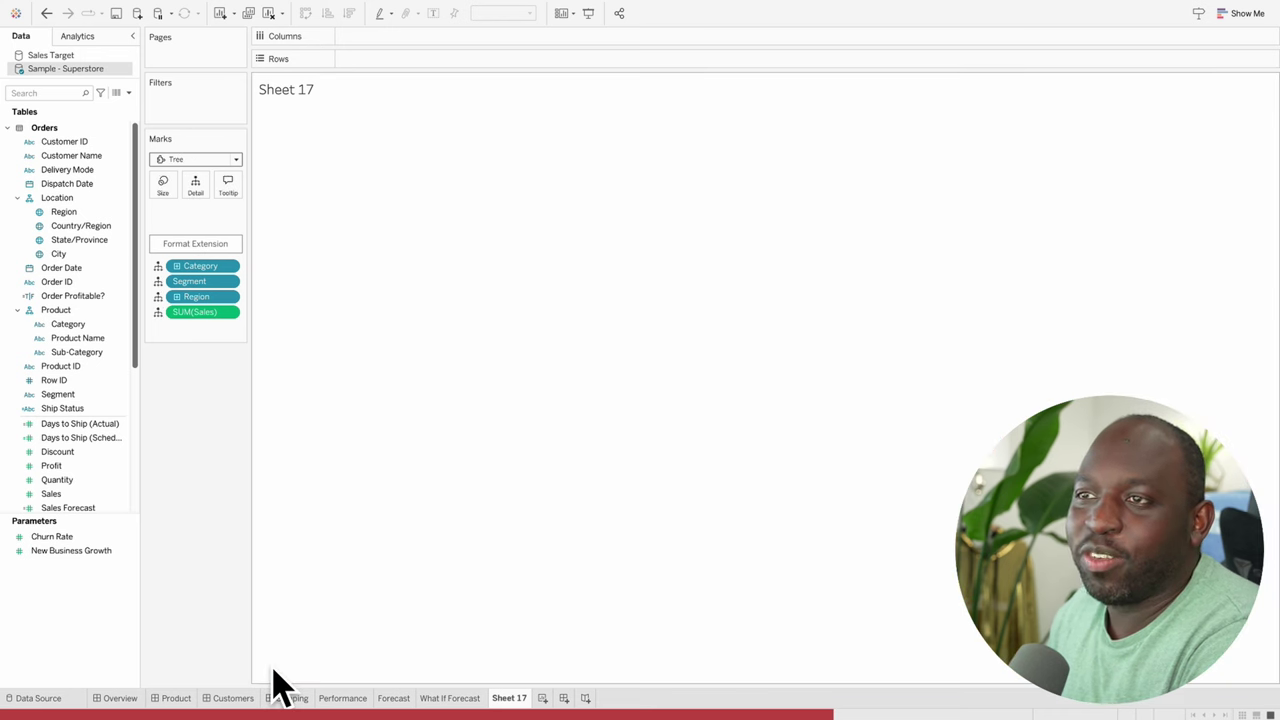
left_click(797, 431)
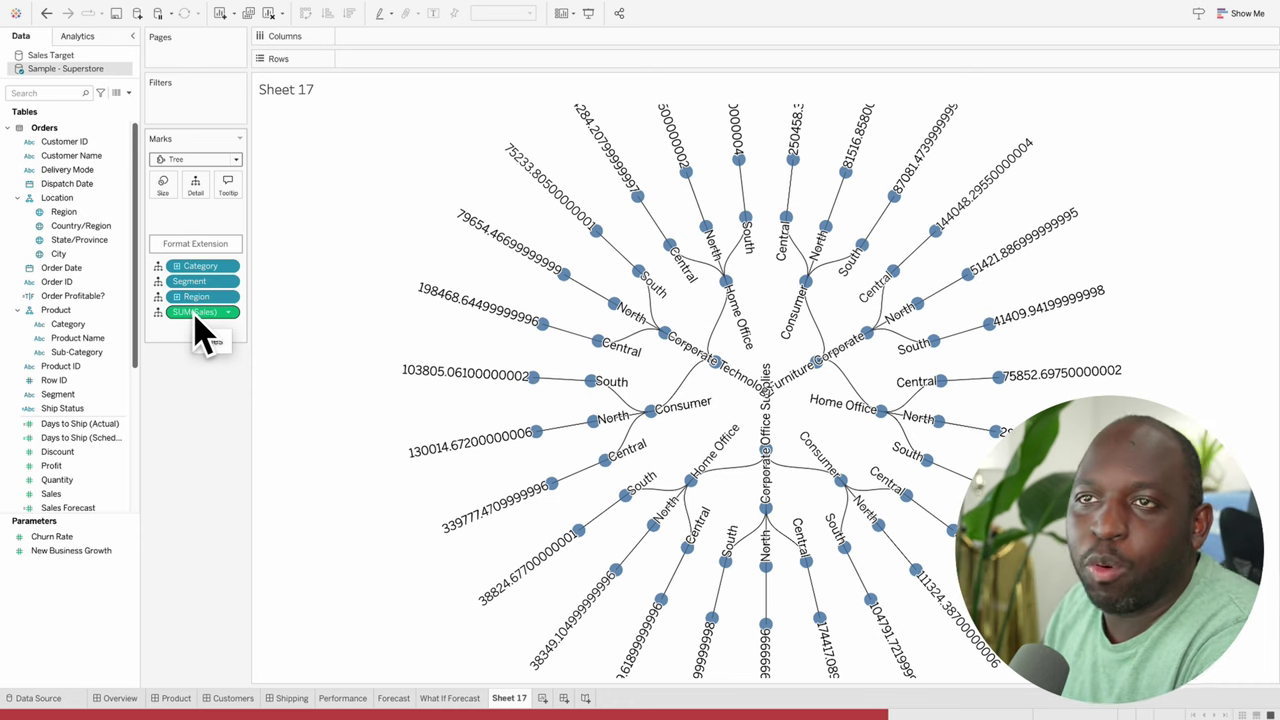
left_click_drag(195, 314, 163, 182)
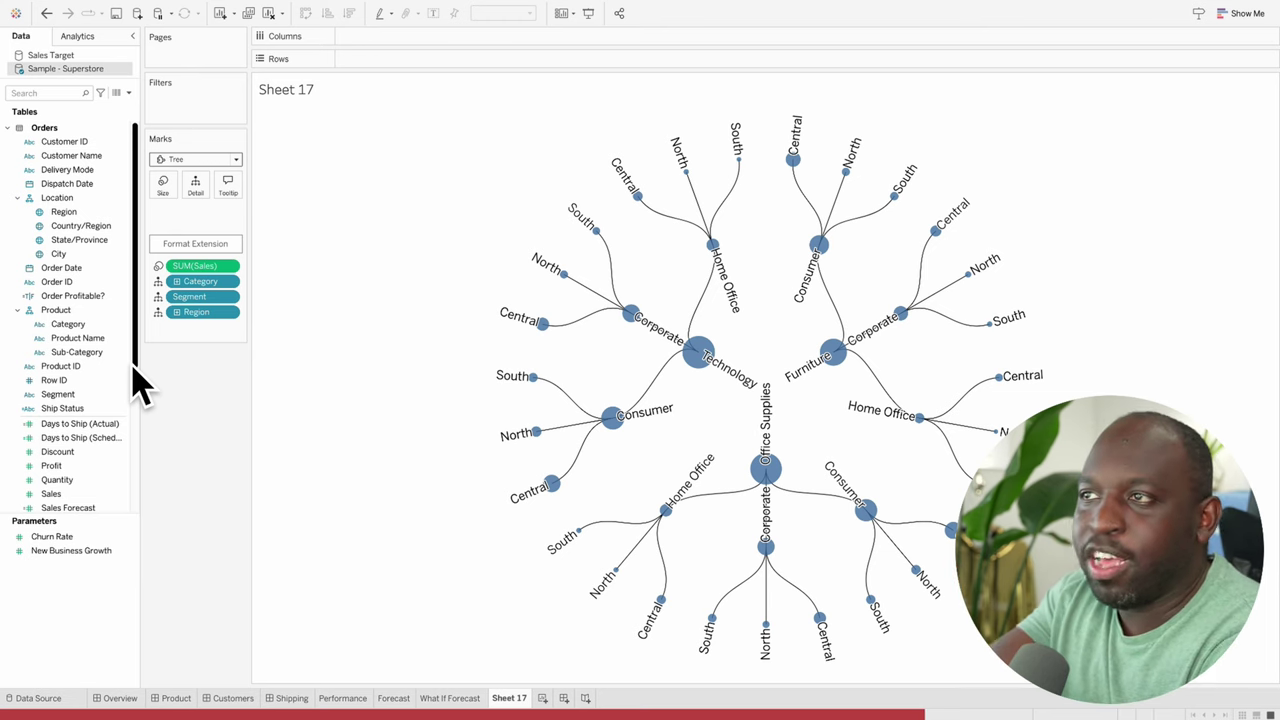
Try the vertical and horizontal tree layouts, then keep the Radial layout
left_click(232, 246)
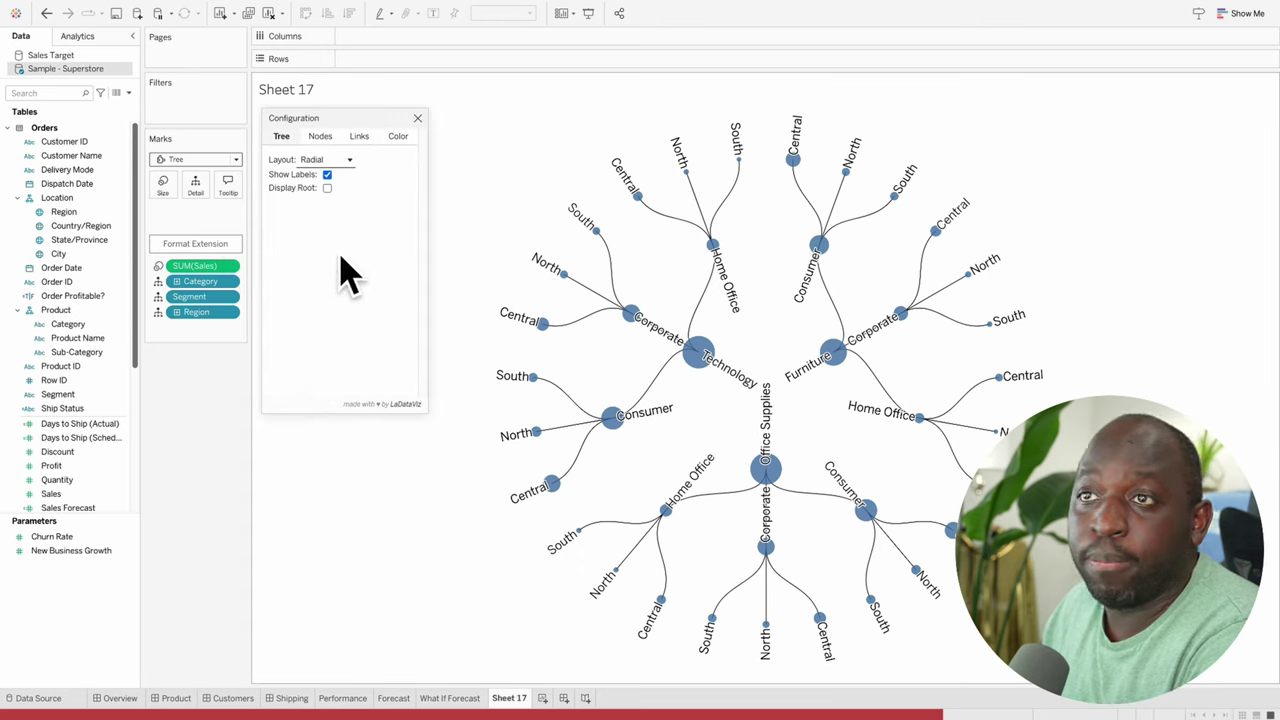
left_click(335, 162)
left_click(332, 182)
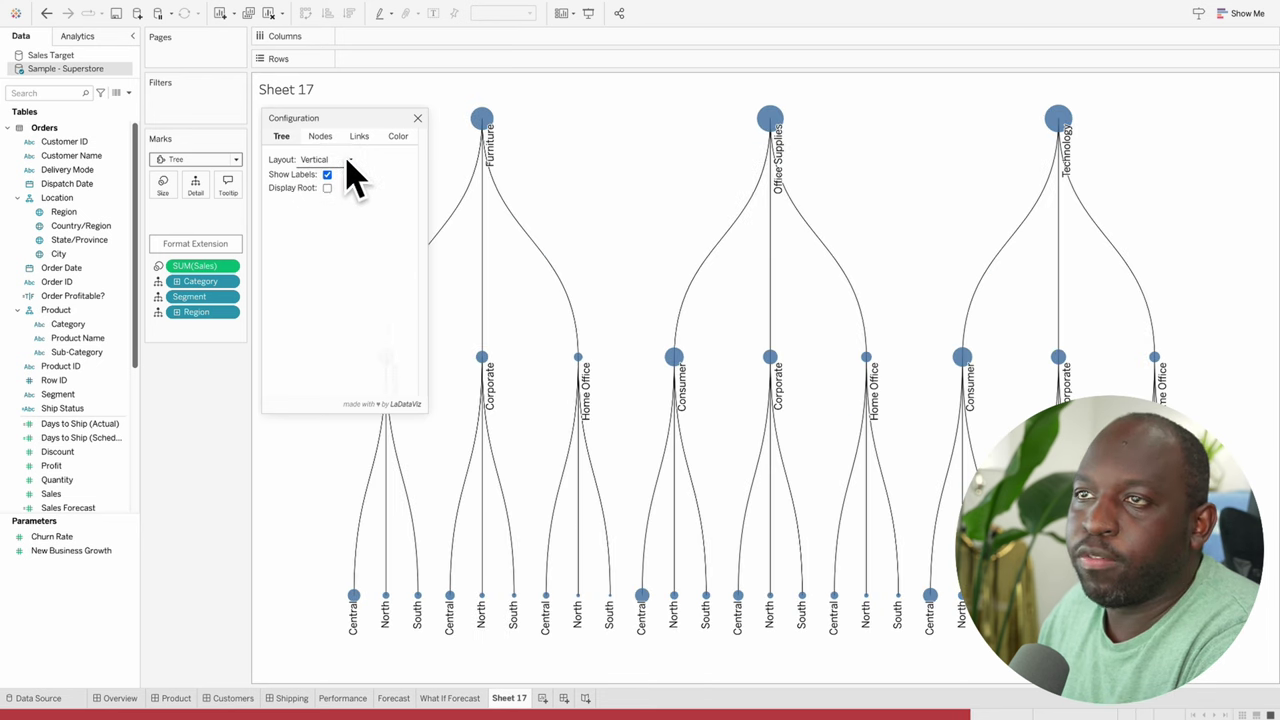
left_click(342, 163)
left_click(340, 173)
left_click(343, 163)
left_click(337, 191)
Enlarge the node size range and lower node opacity from 0.8 to 0.6
left_click(322, 137)
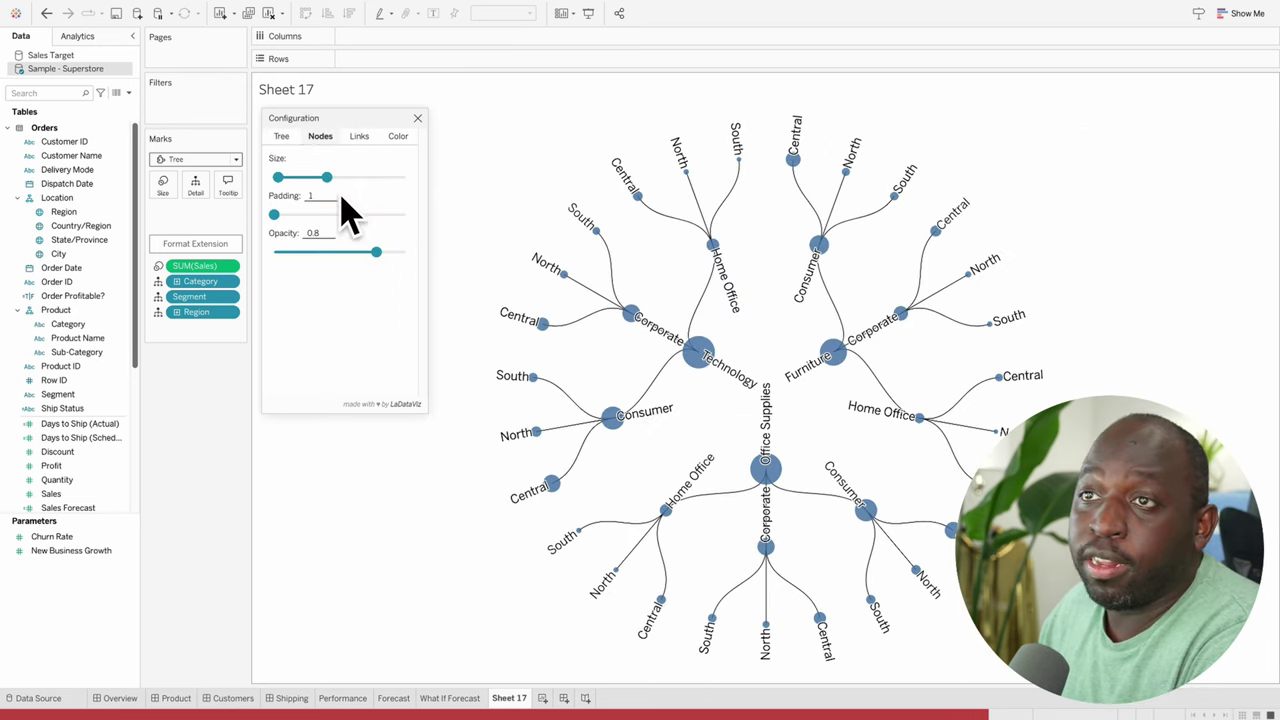
left_click_drag(333, 178, 377, 178)
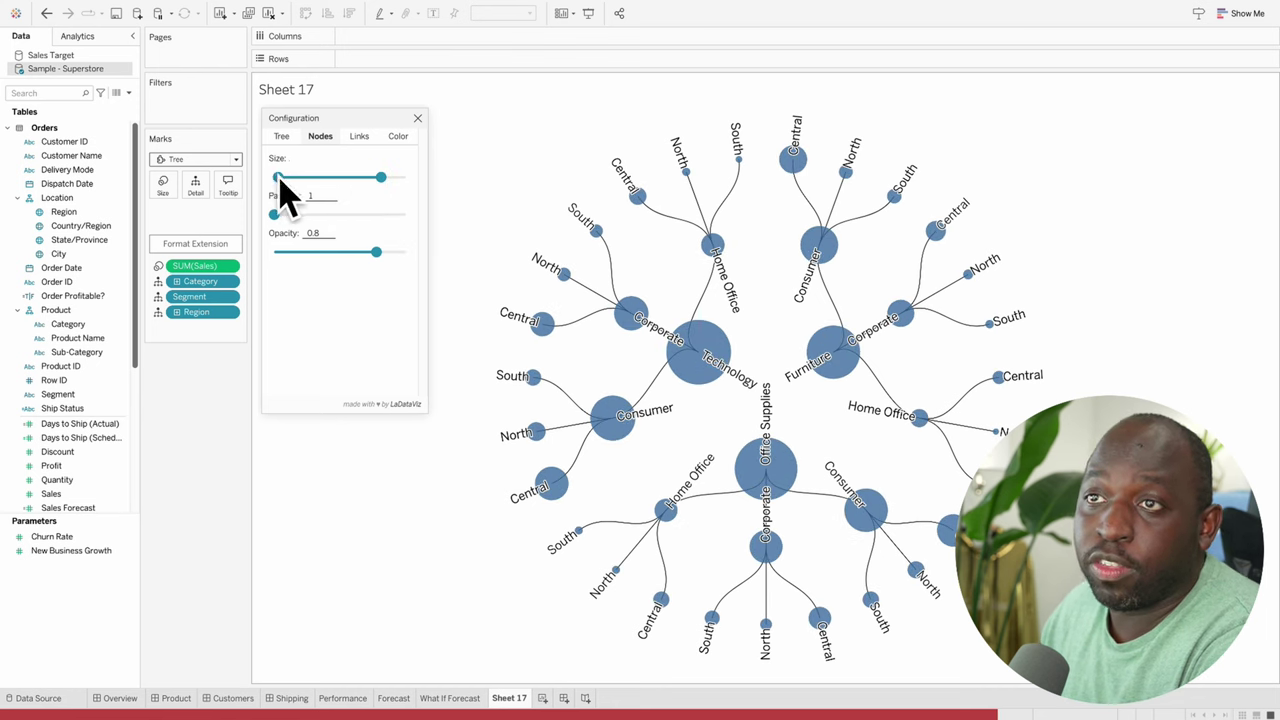
left_click_drag(278, 177, 289, 222)
left_click_drag(357, 262, 356, 256)
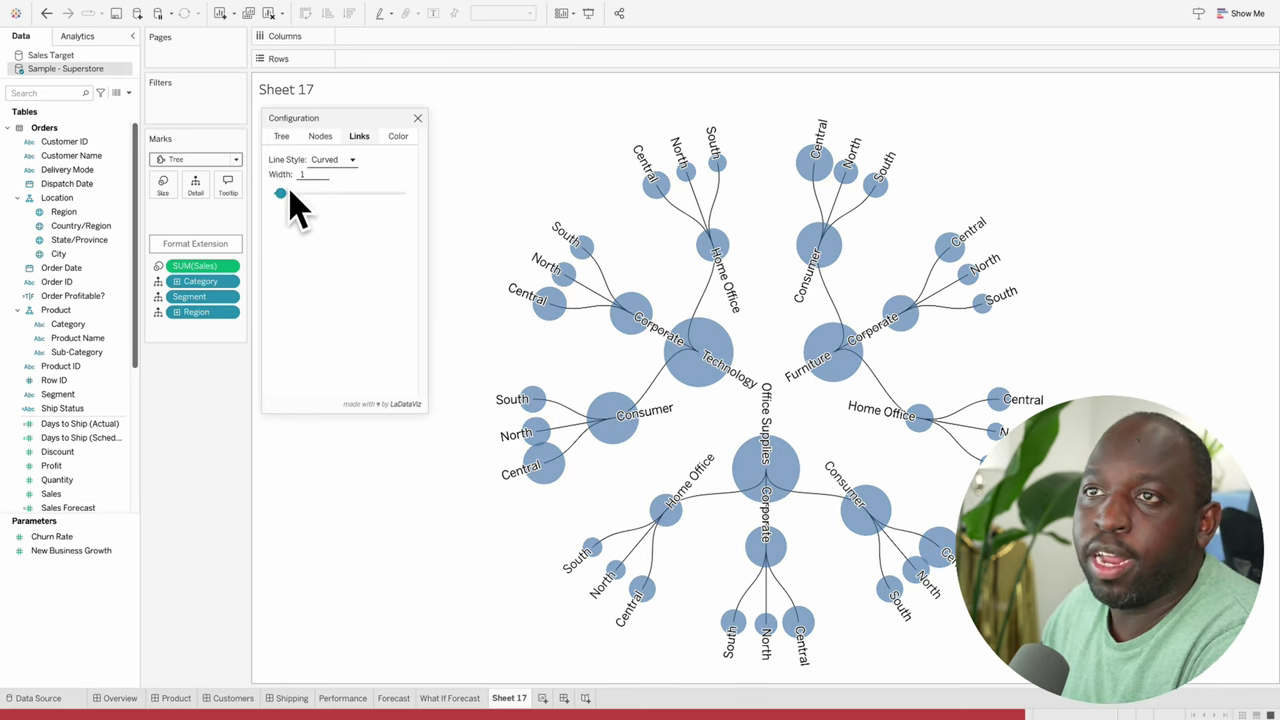
Set the tree links to the Split style with width 3
left_click_drag(288, 194, 322, 196)
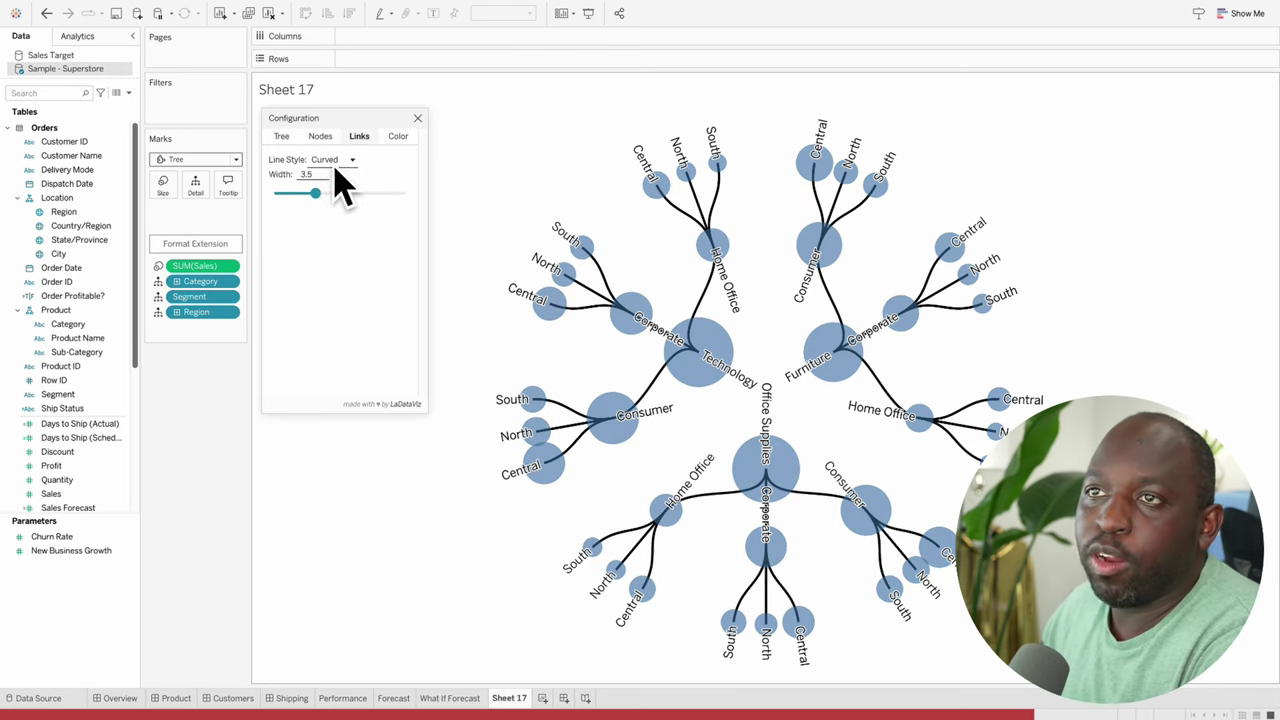
left_click(336, 183)
left_click(350, 160)
left_click(339, 194)
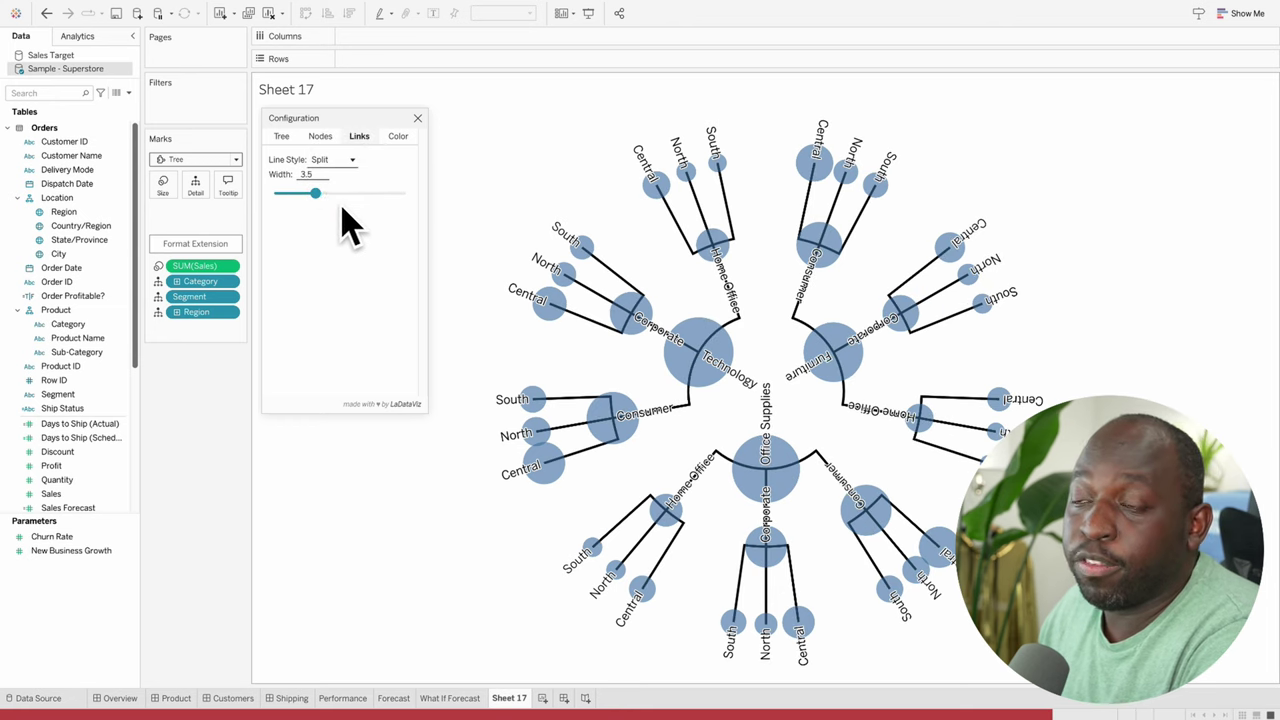
mouse_move(314, 194)
left_mouse_down()
mouse_move(294, 194)
mouse_move(309, 196)
left_mouse_up()
Colour the tree nodes by Category and close the configuration
left_click(400, 138)
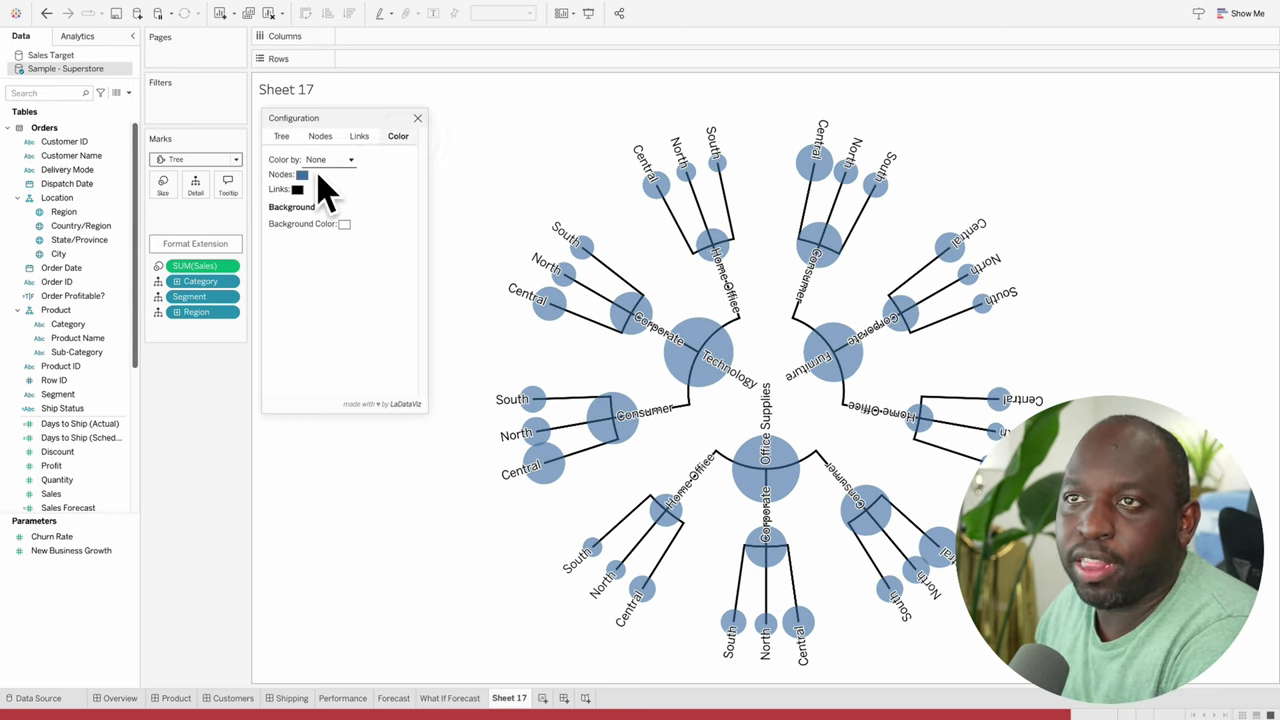
left_click(337, 158)
left_click(331, 180)
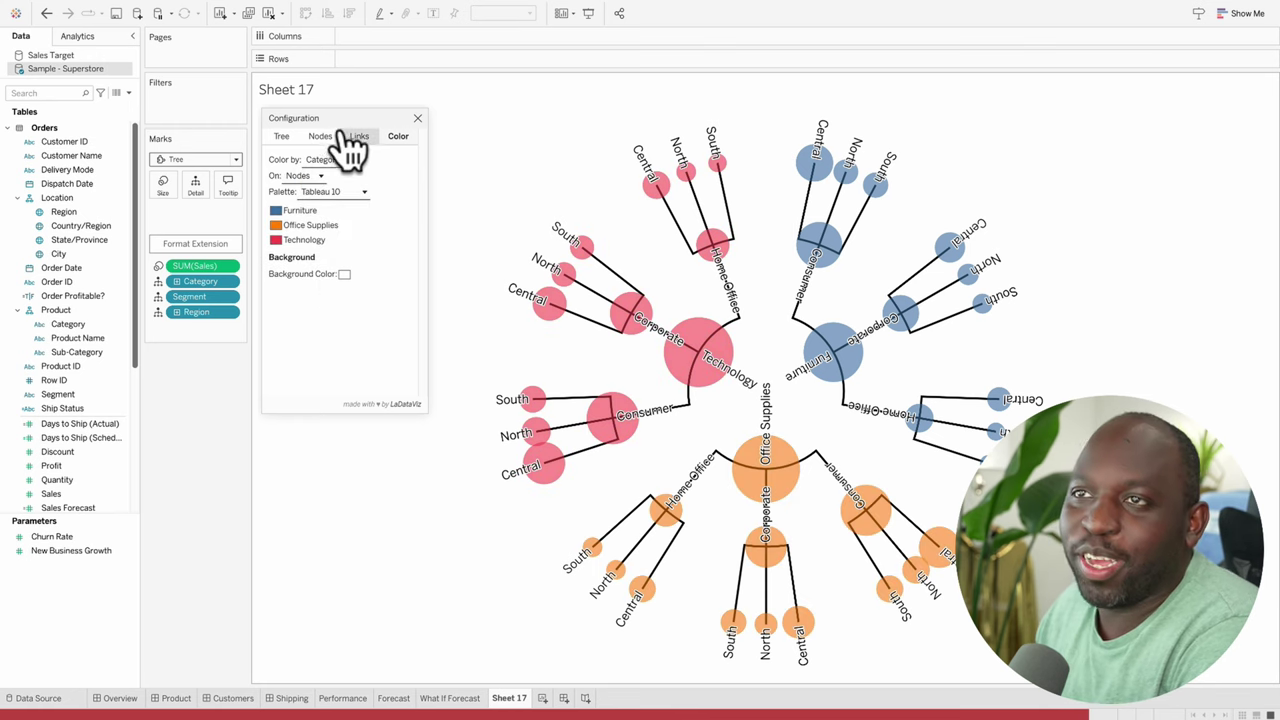
left_click(321, 137)
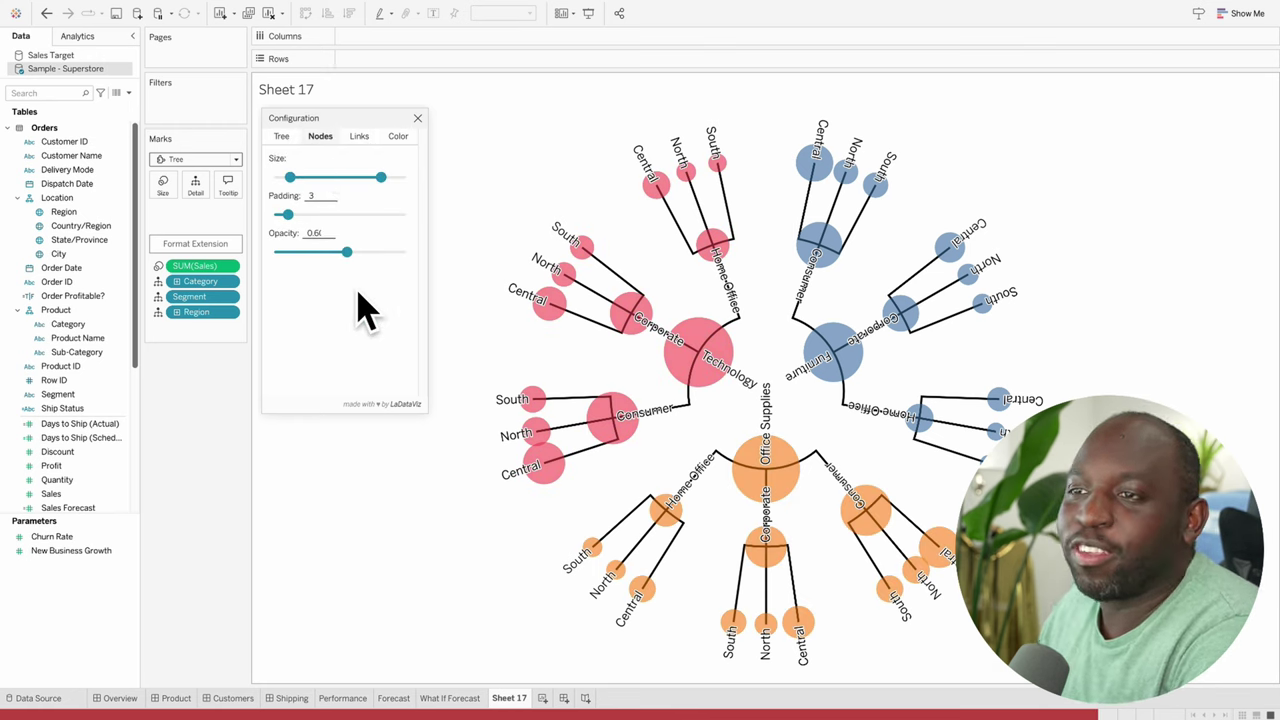
left_click(417, 119)
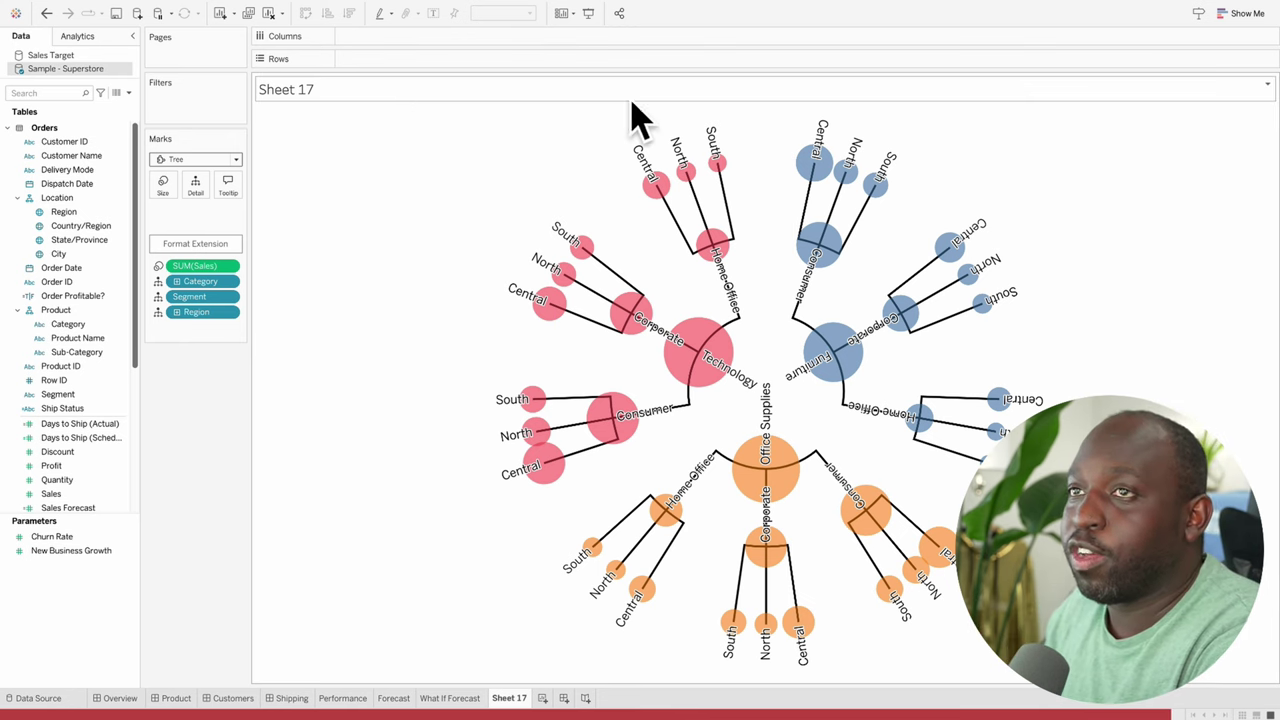
Try a treemap from Show Me, then undo to restore the radial tree
left_click(1241, 14)
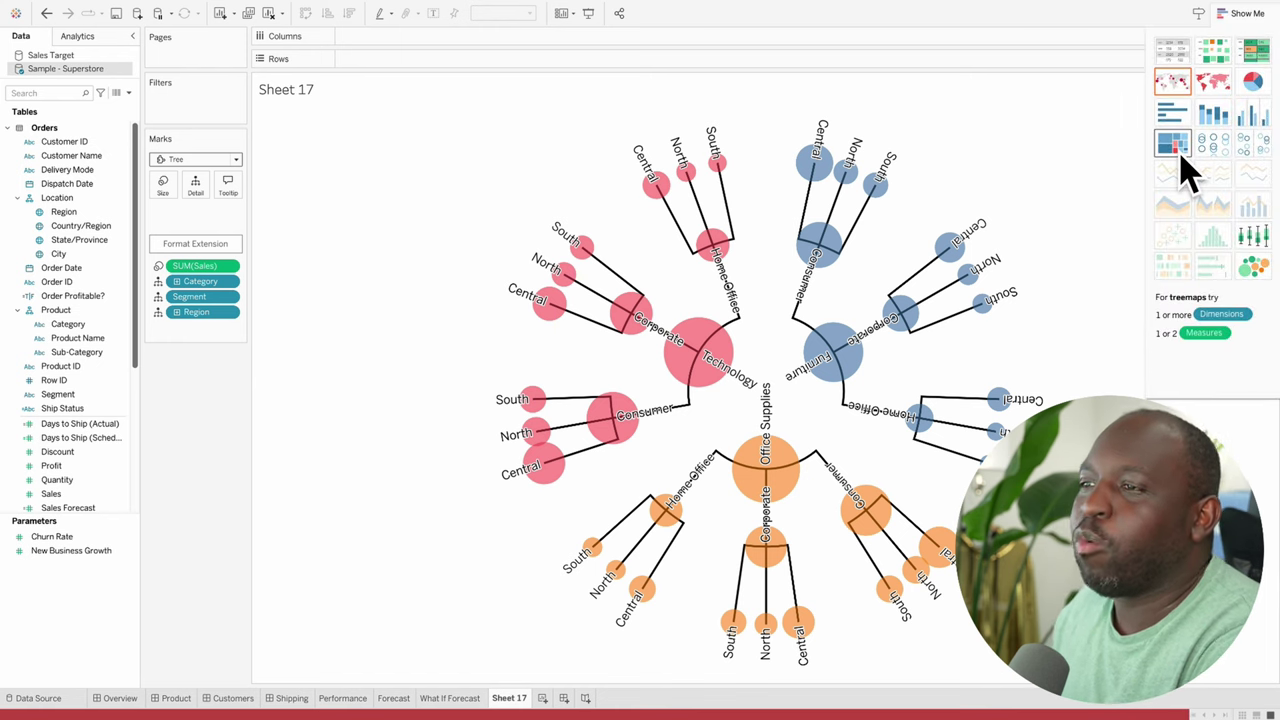
left_click(1178, 150)
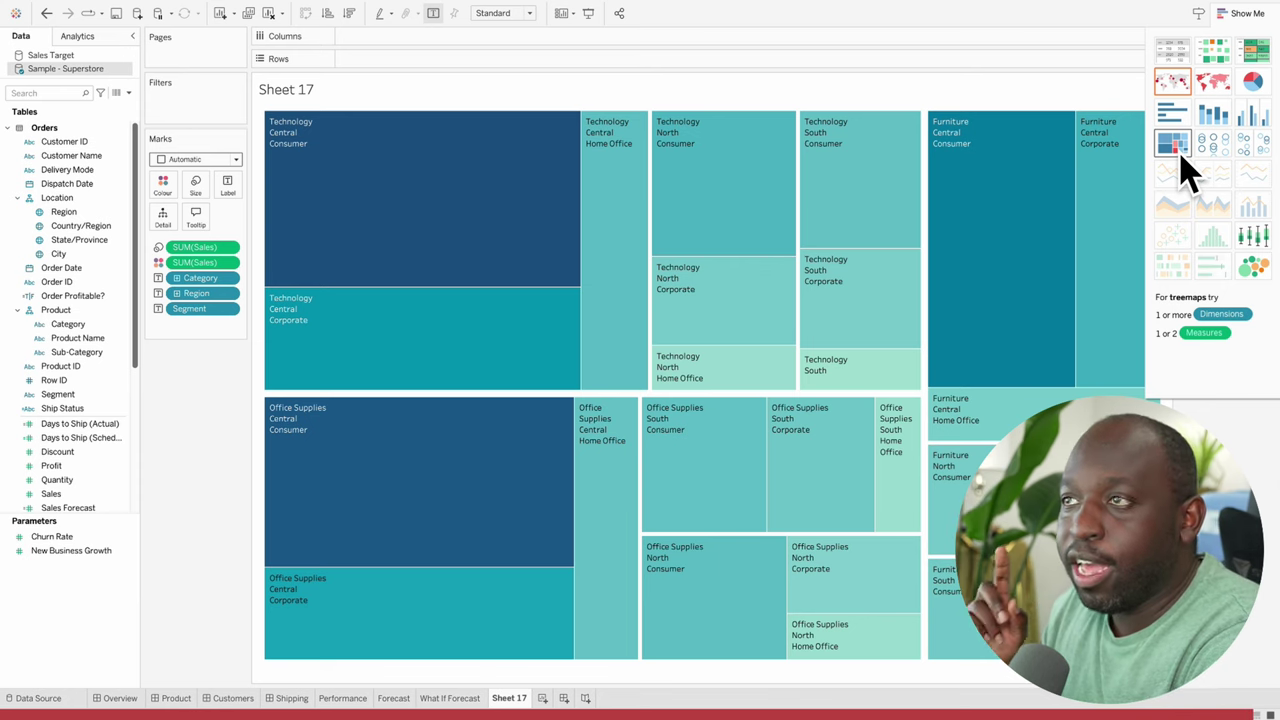
left_click(47, 13)
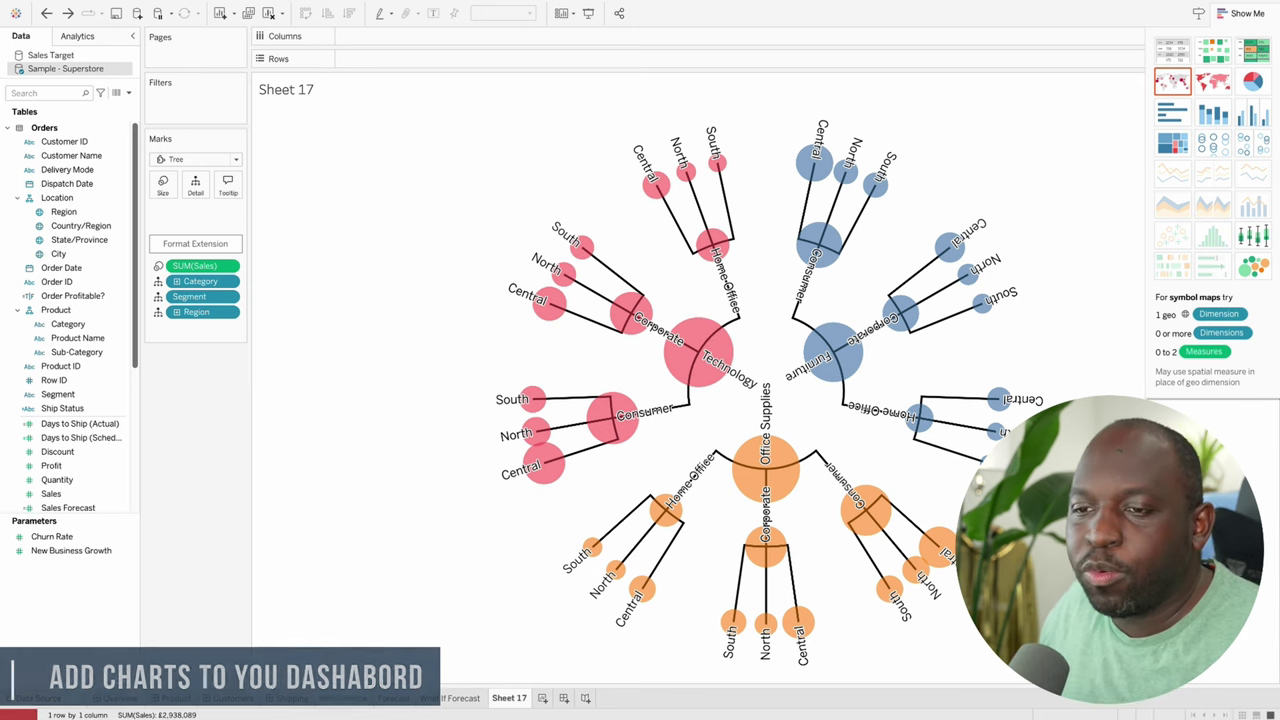
Remove the Monthly Sales by Segment chart from the Overview dashboard
left_click(117, 698)
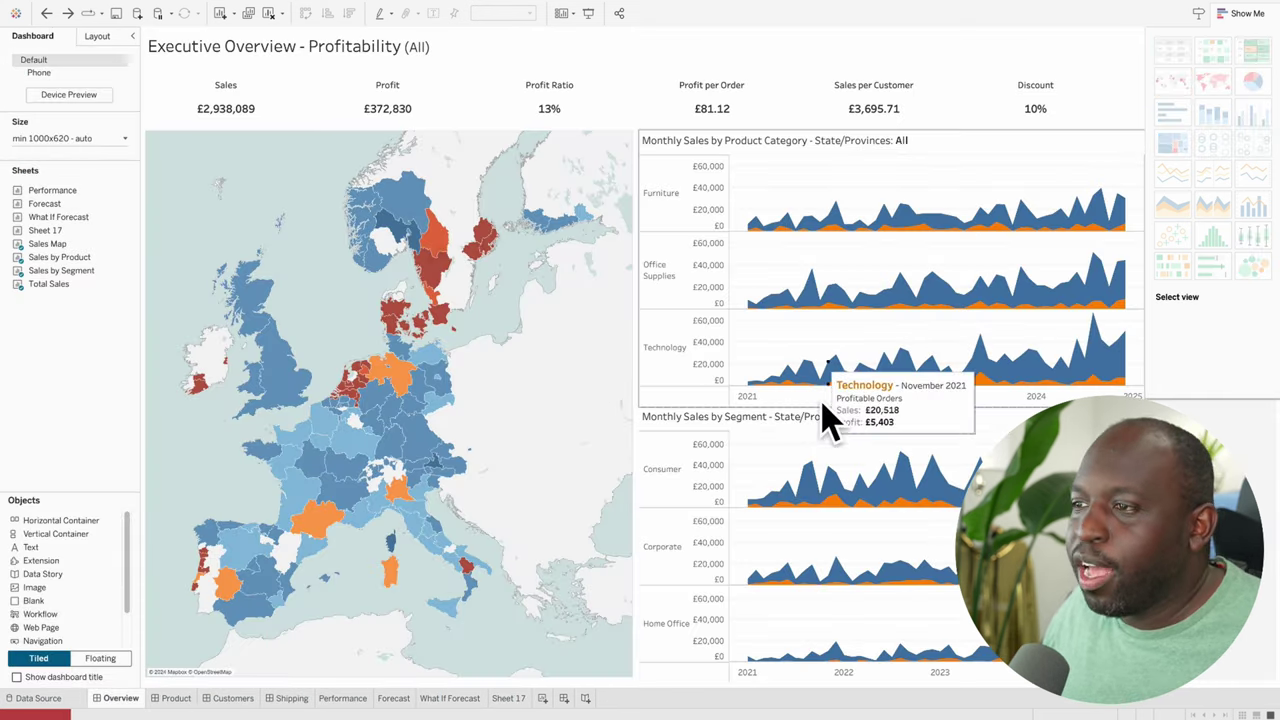
left_click(815, 462)
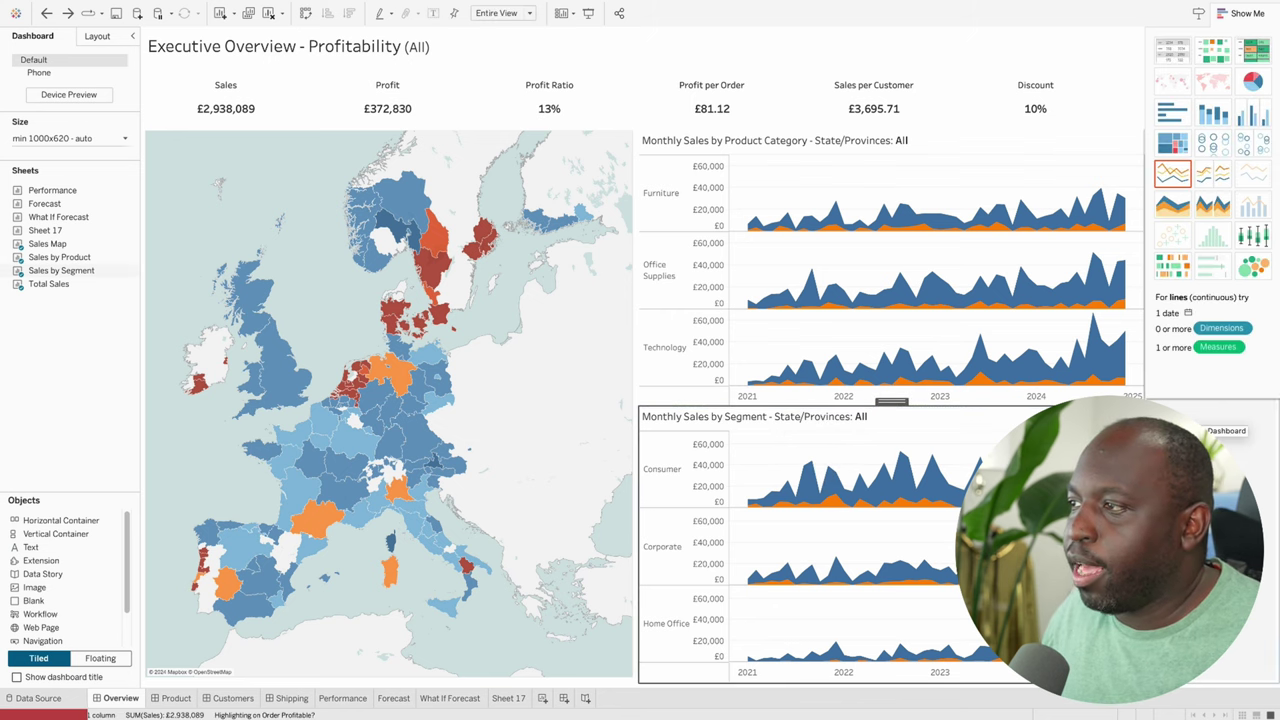
key("Delete")
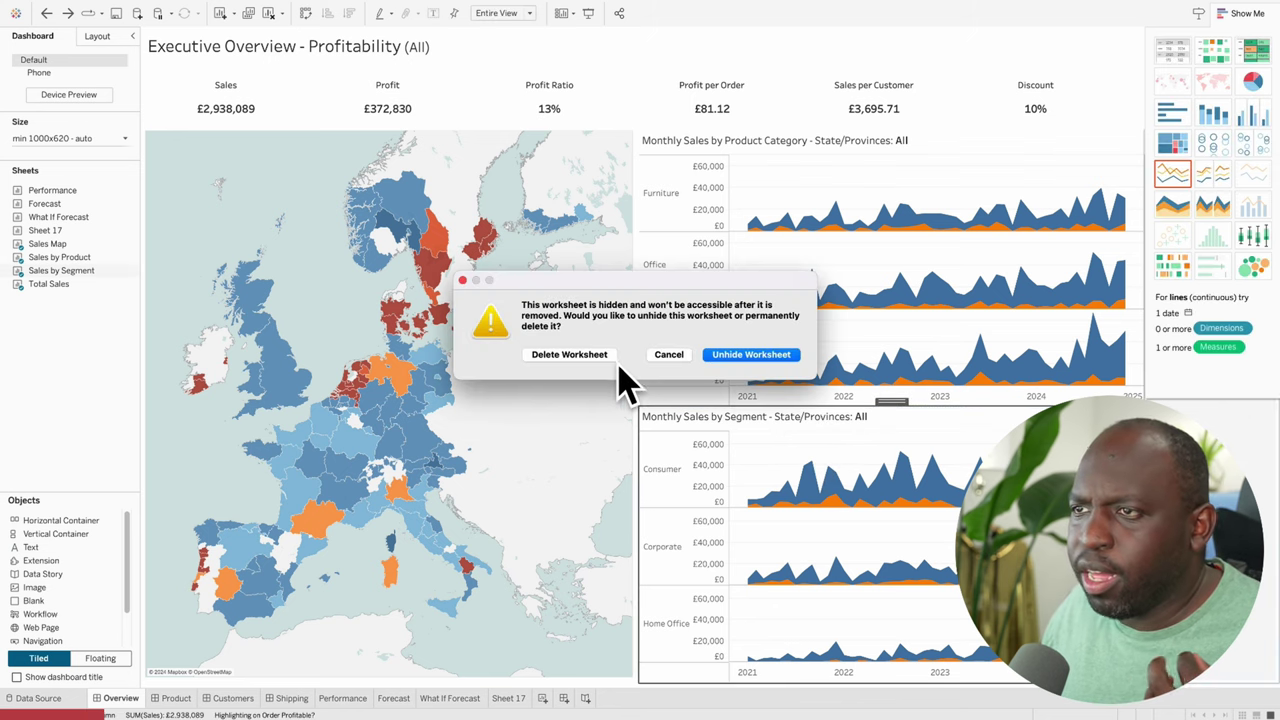
left_click(588, 357)
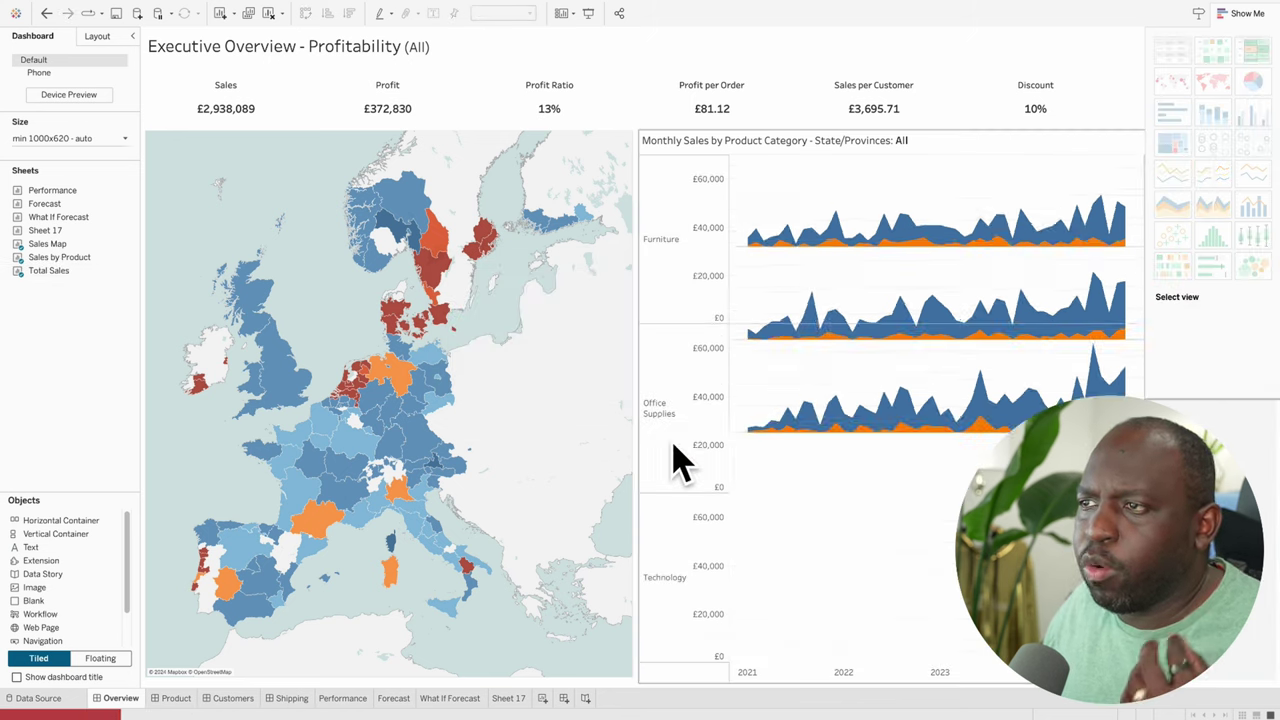
Add Sheet 17 to the dashboard below Monthly Sales and widen the map
mouse_move(52, 236)
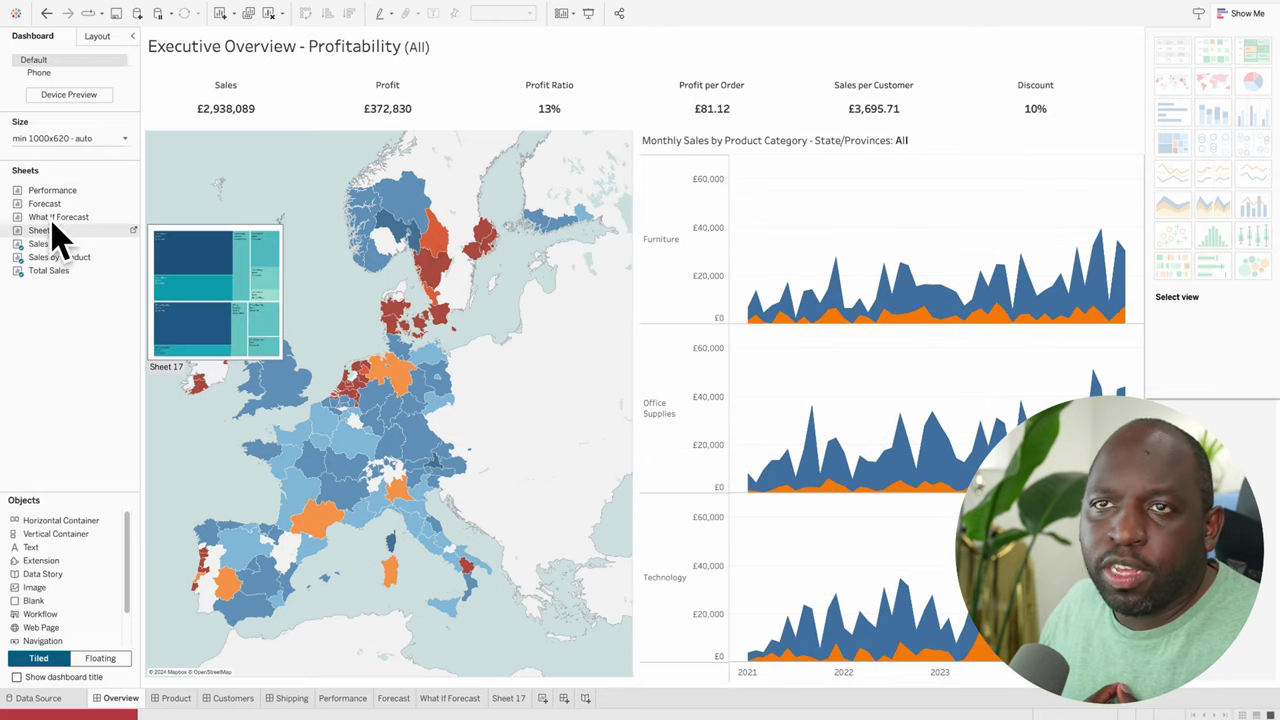
left_click(506, 698)
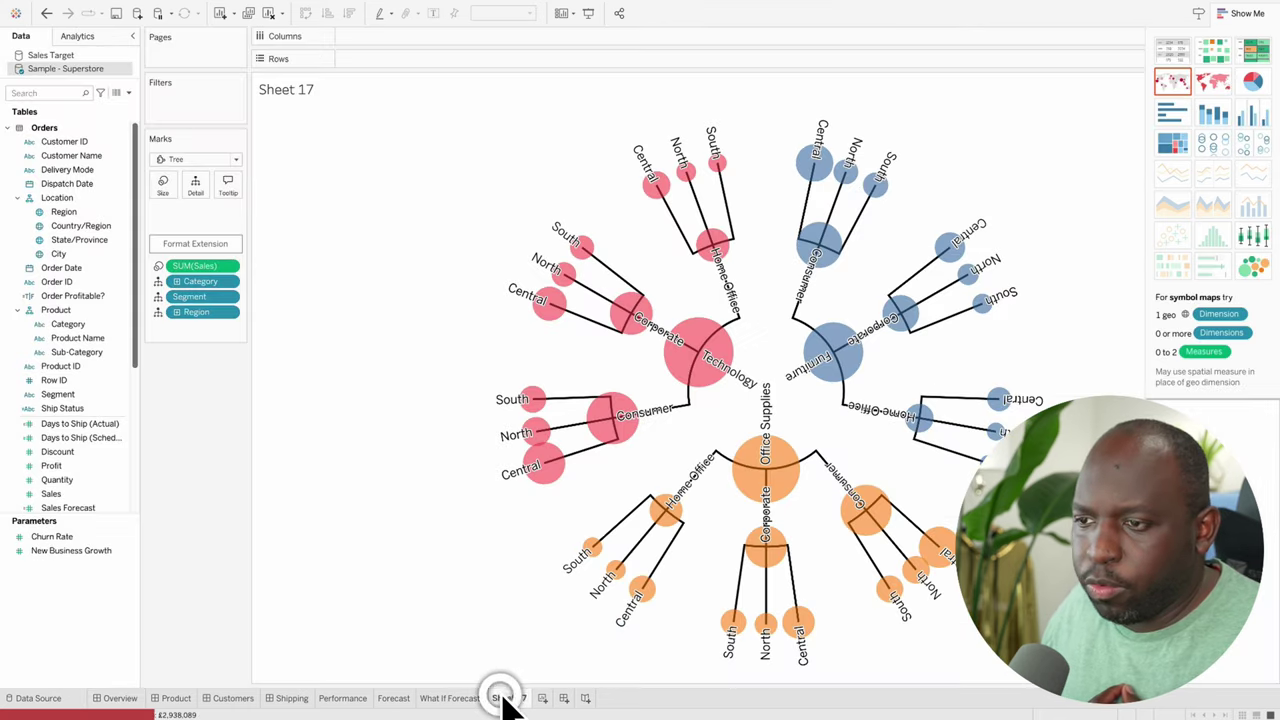
left_click(121, 698)
mouse_move(66, 234)
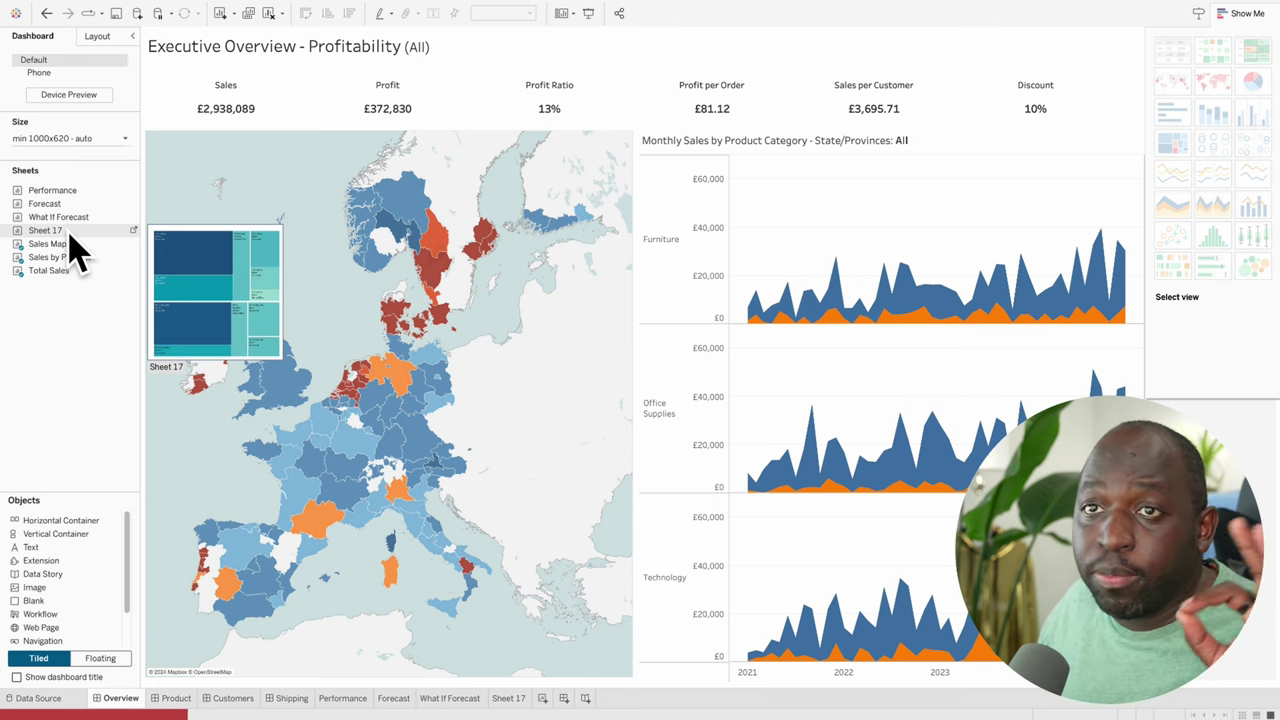
left_click_drag(70, 237, 794, 646)
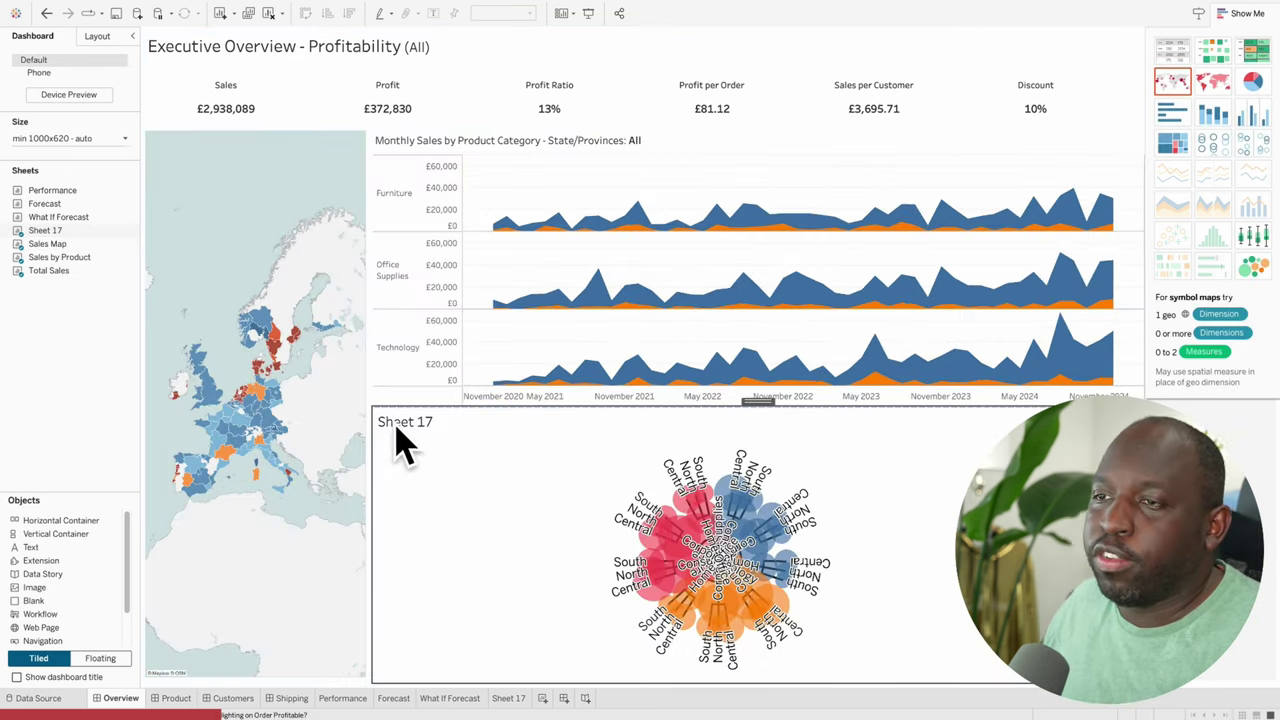
left_click_drag(366, 383, 583, 358)
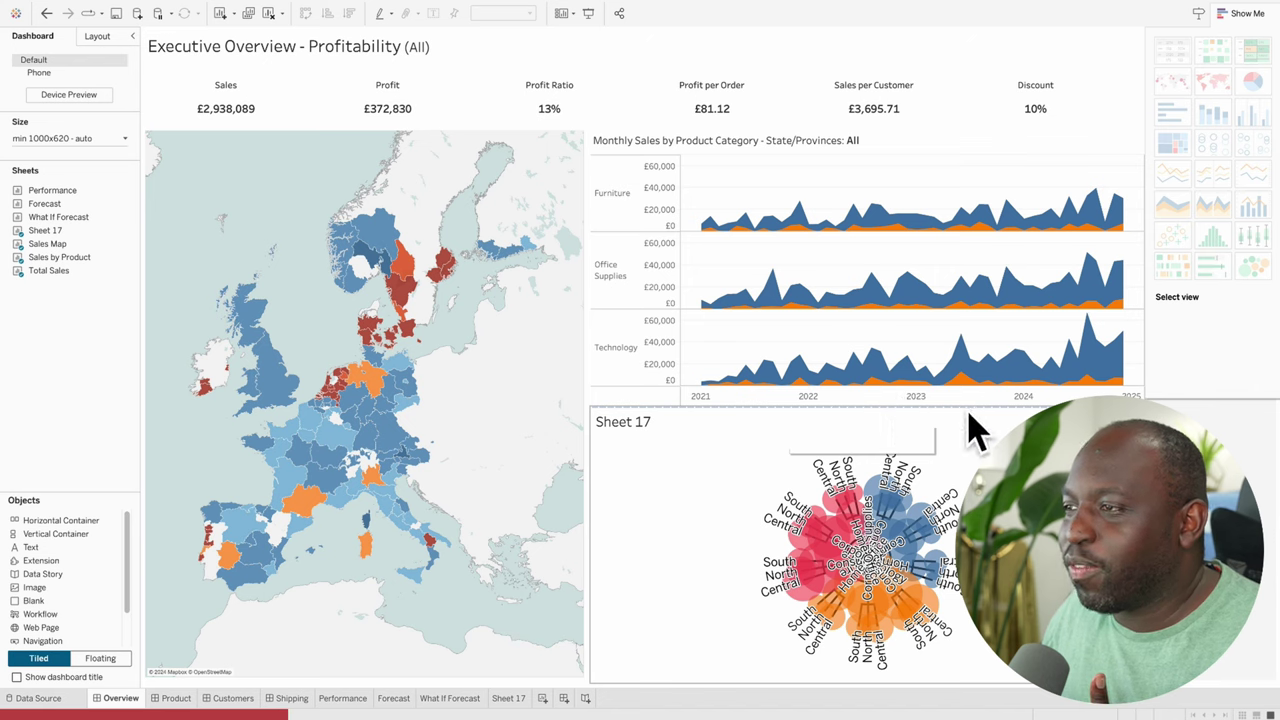
Move Sheet 17 above Monthly Sales and make it taller with even spacing turned off
left_click(903, 414)
left_click_drag(871, 403, 897, 234)
left_click(870, 428)
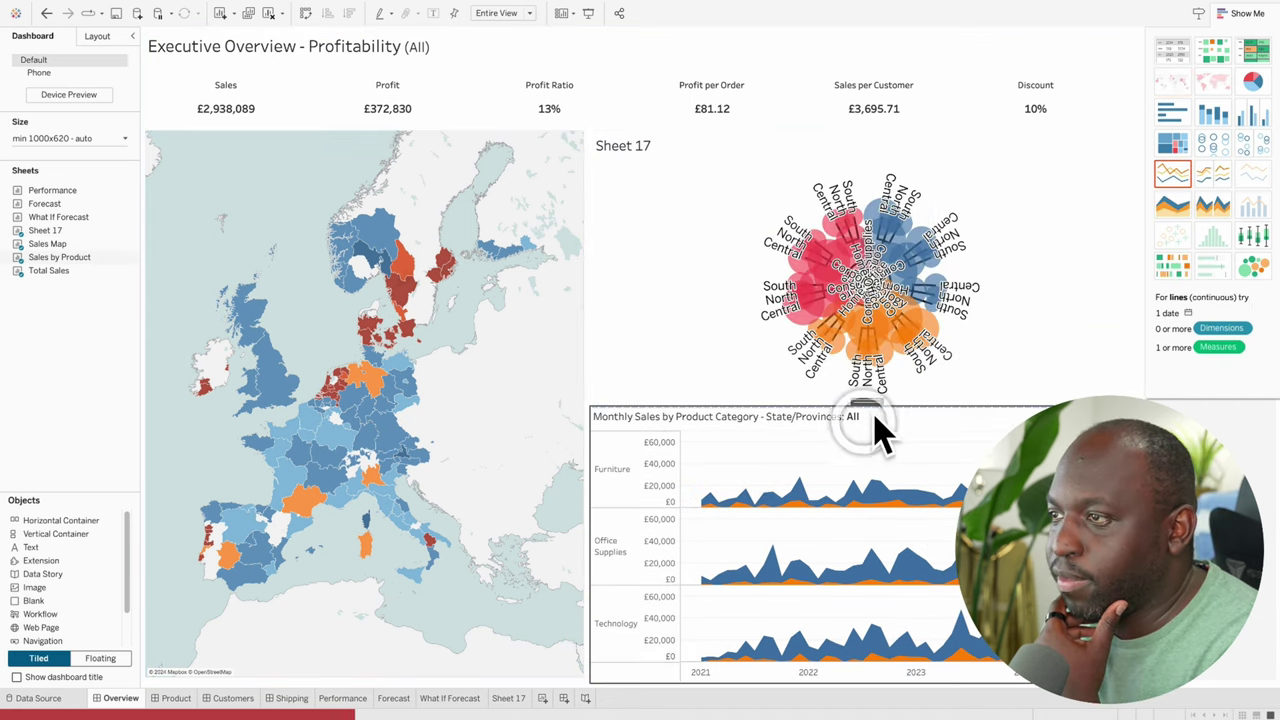
left_click(1099, 163)
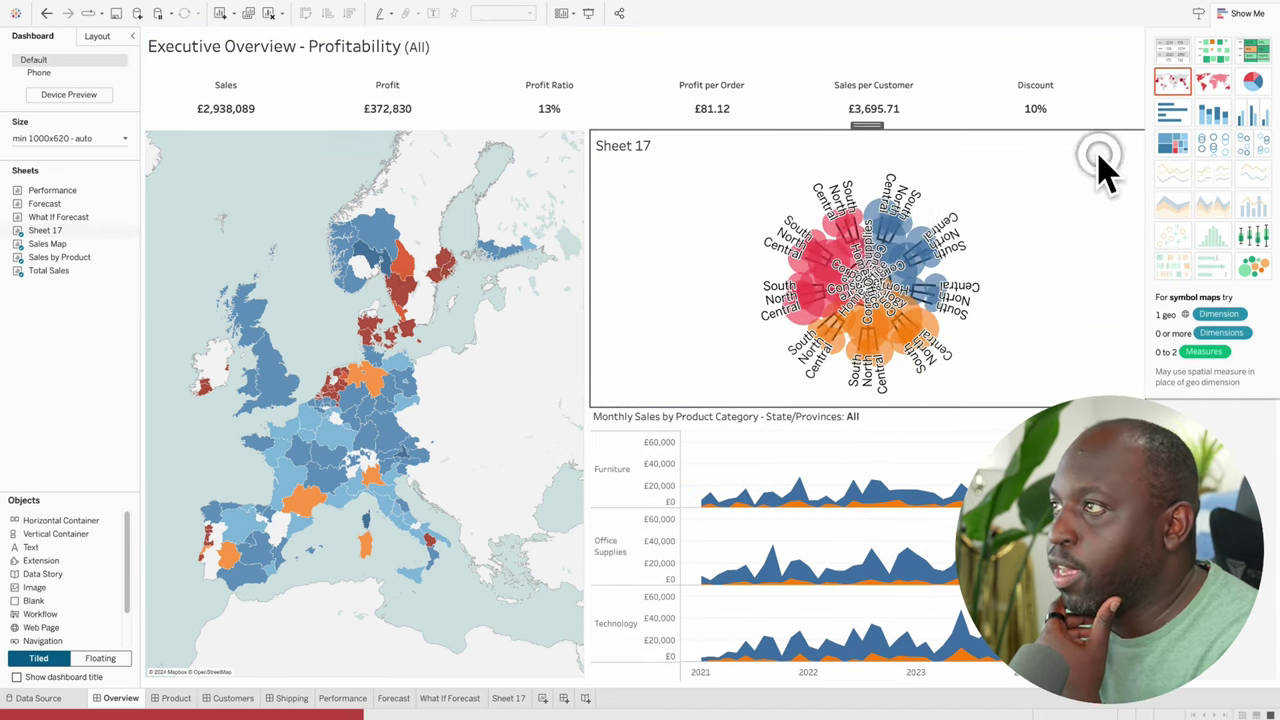
double_click(871, 127)
left_click(1242, 13)
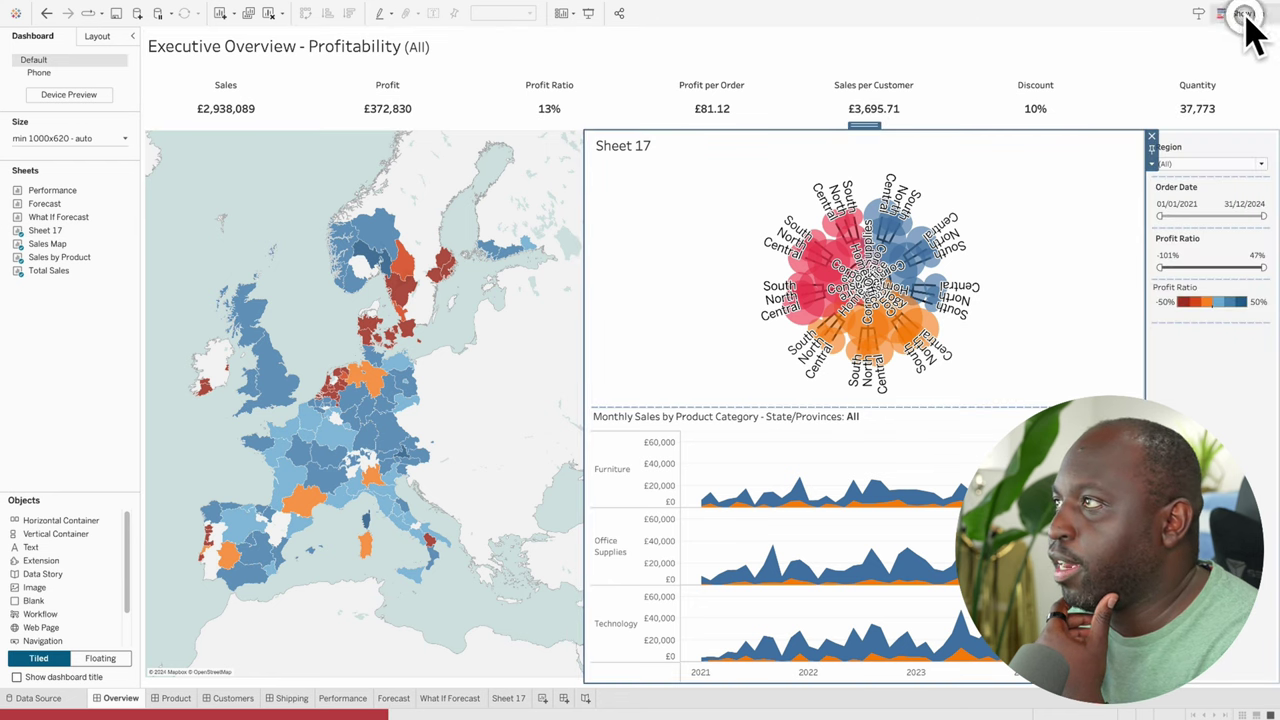
left_click(1151, 163)
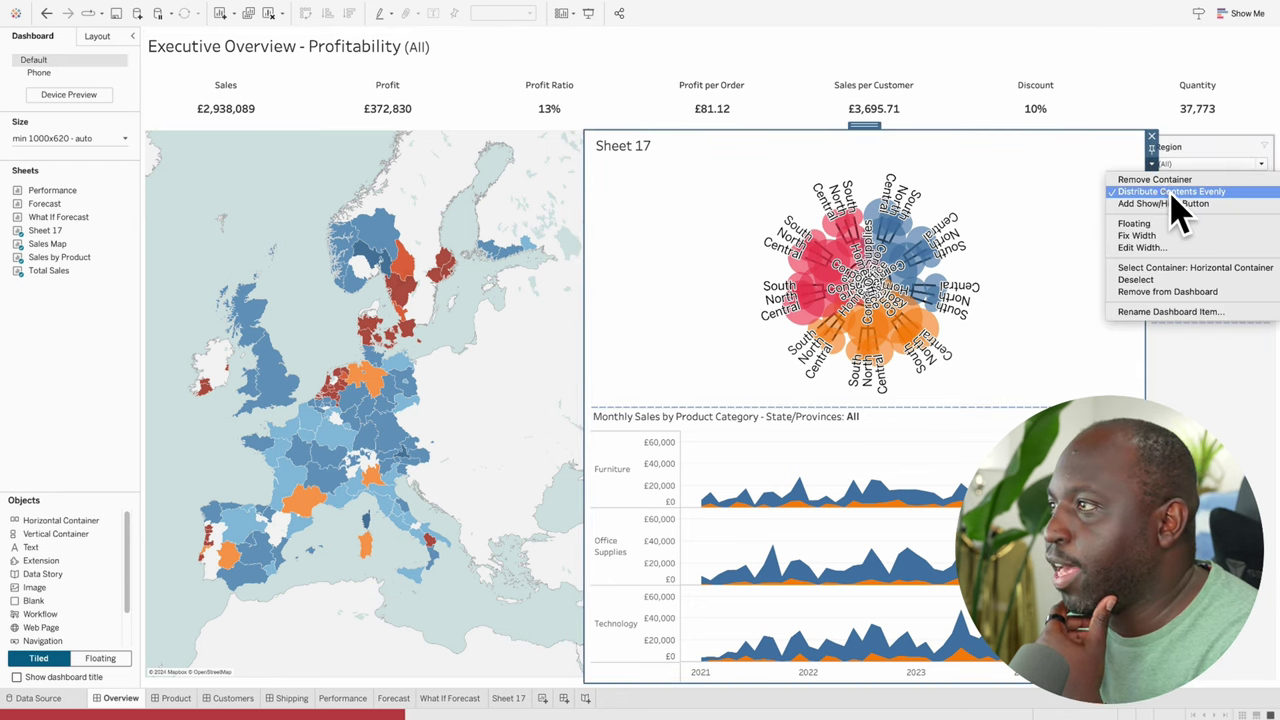
left_click(1174, 191)
left_click_drag(923, 406, 922, 546)
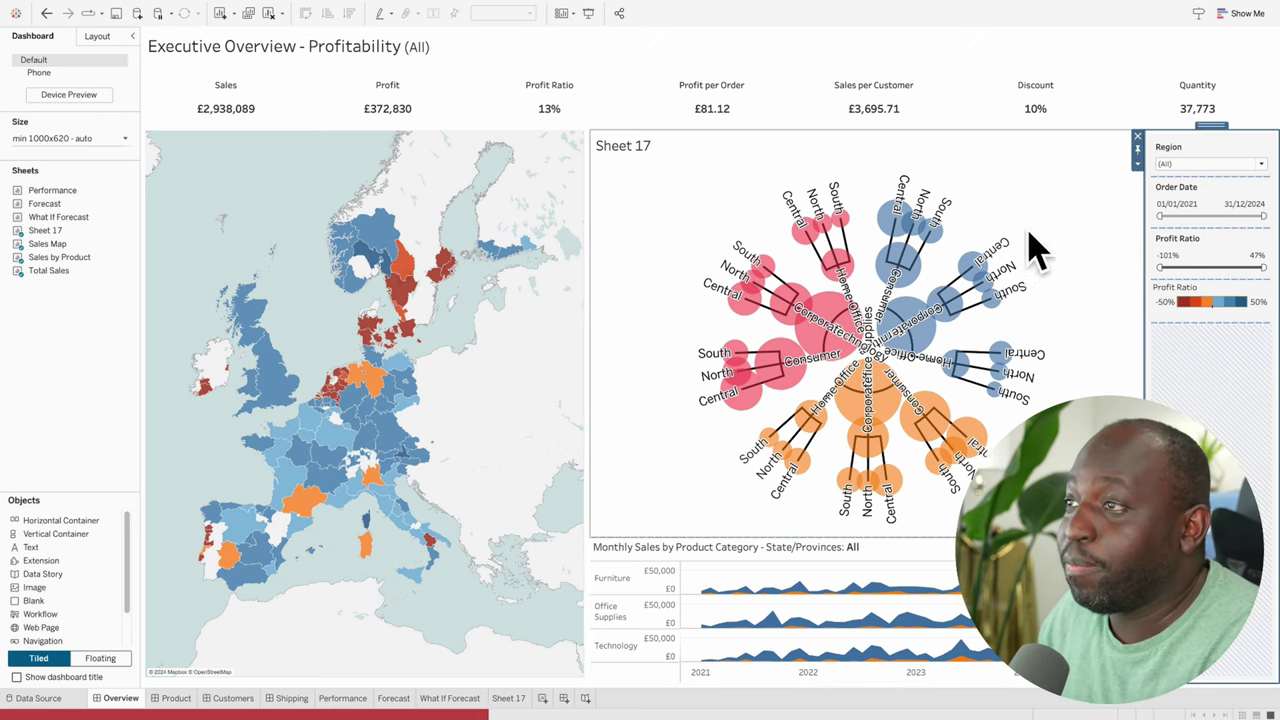
Inspect the Sheet 17 chart's dashboard options, then close the menu
left_click(1087, 210)
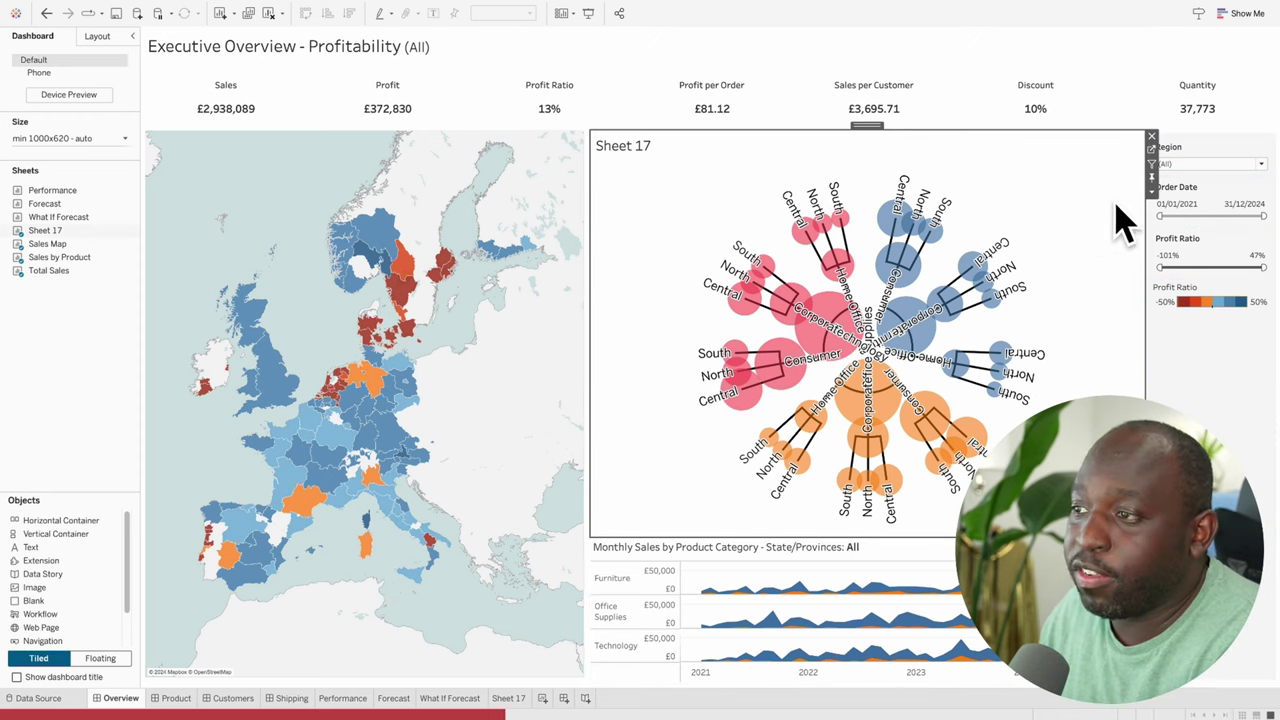
left_click(1152, 190)
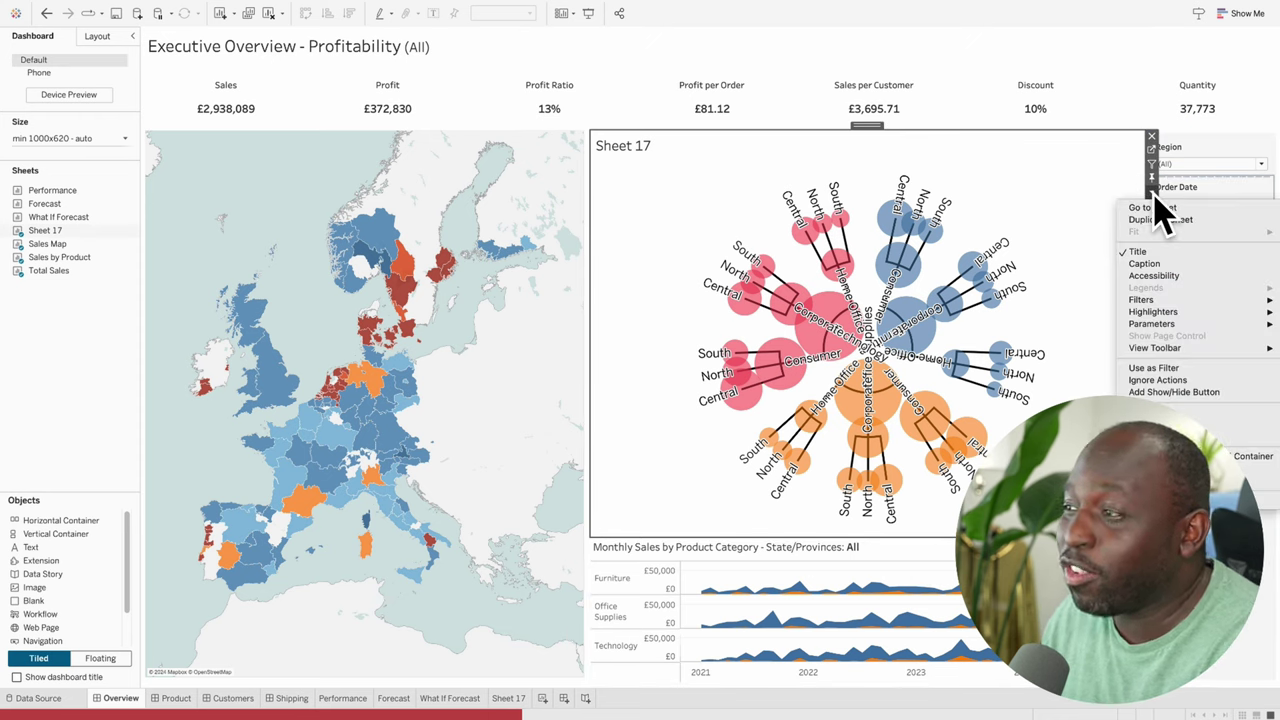
mouse_move(1141, 299)
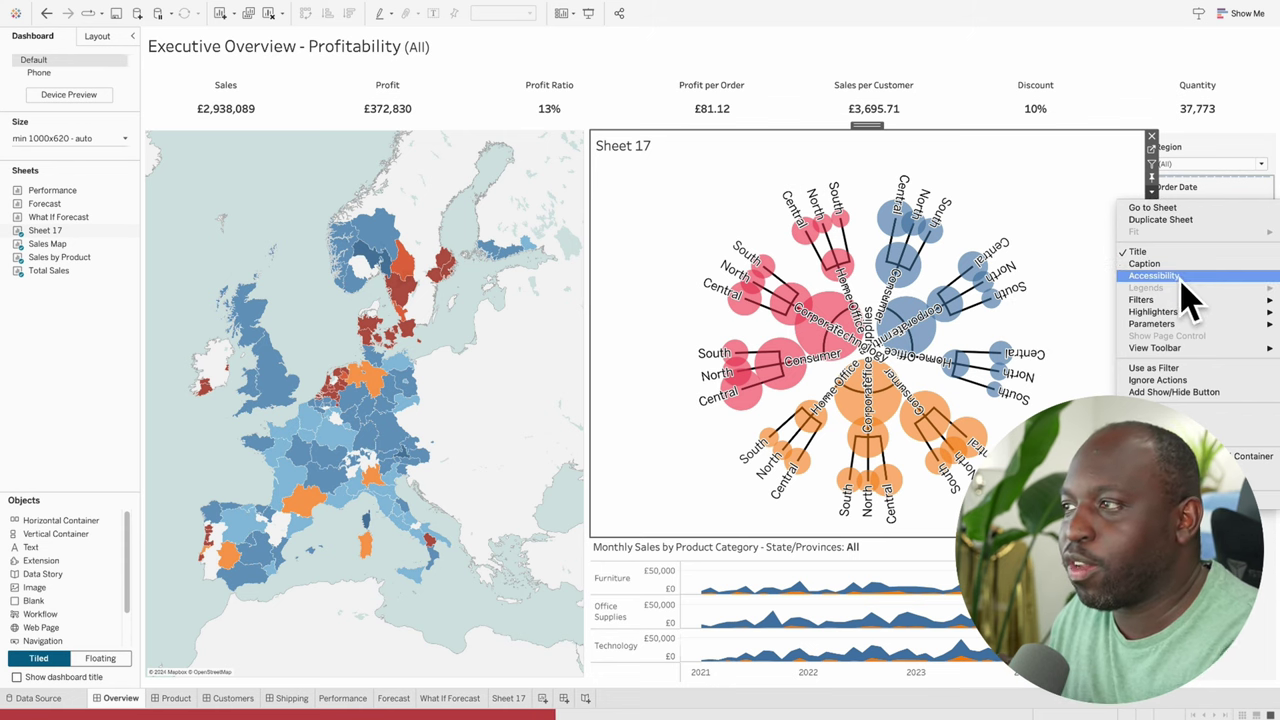
mouse_move(1195, 323)
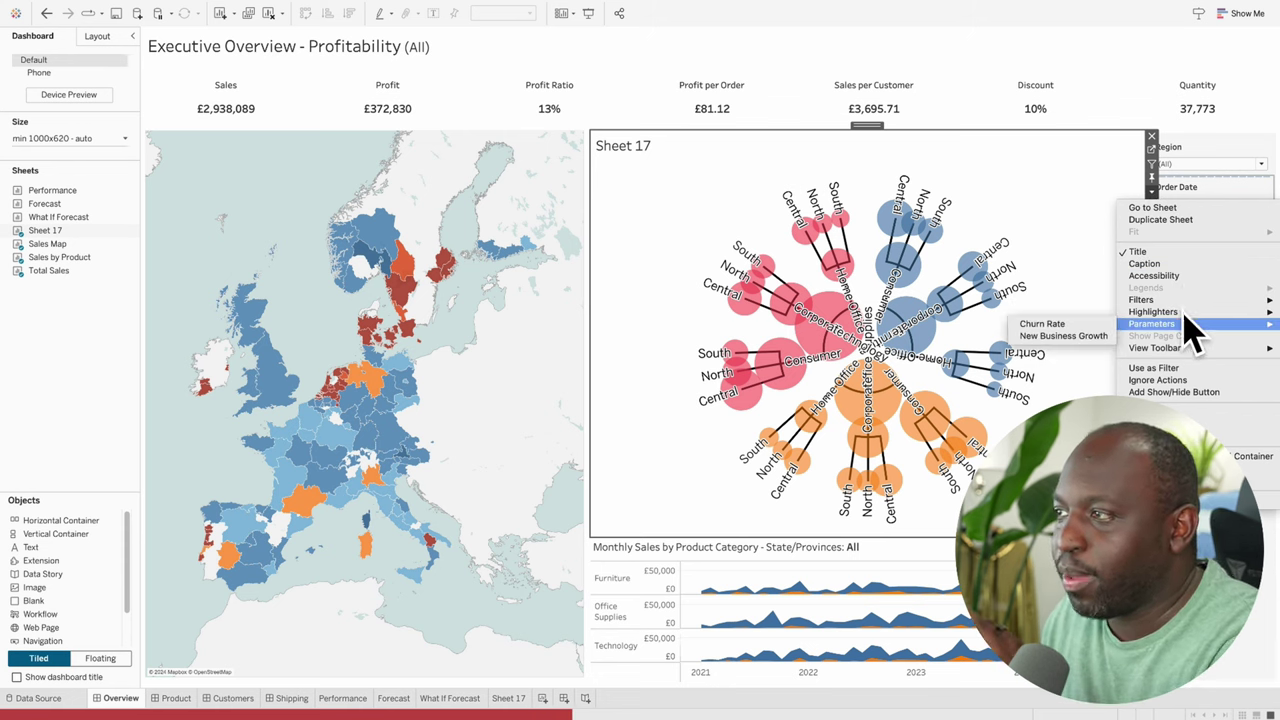
left_click(1033, 188)
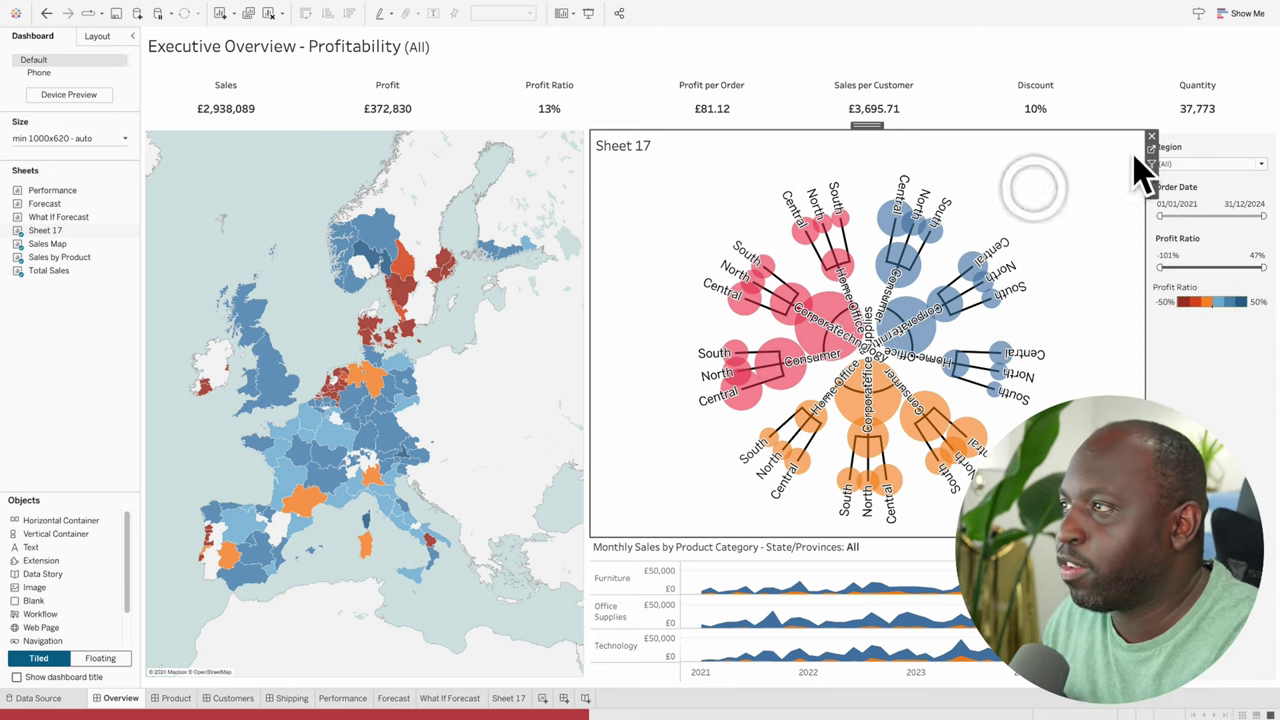
Open Sheet 17's Tree configuration and shrink the minimum and maximum node sizes
left_click(1151, 149)
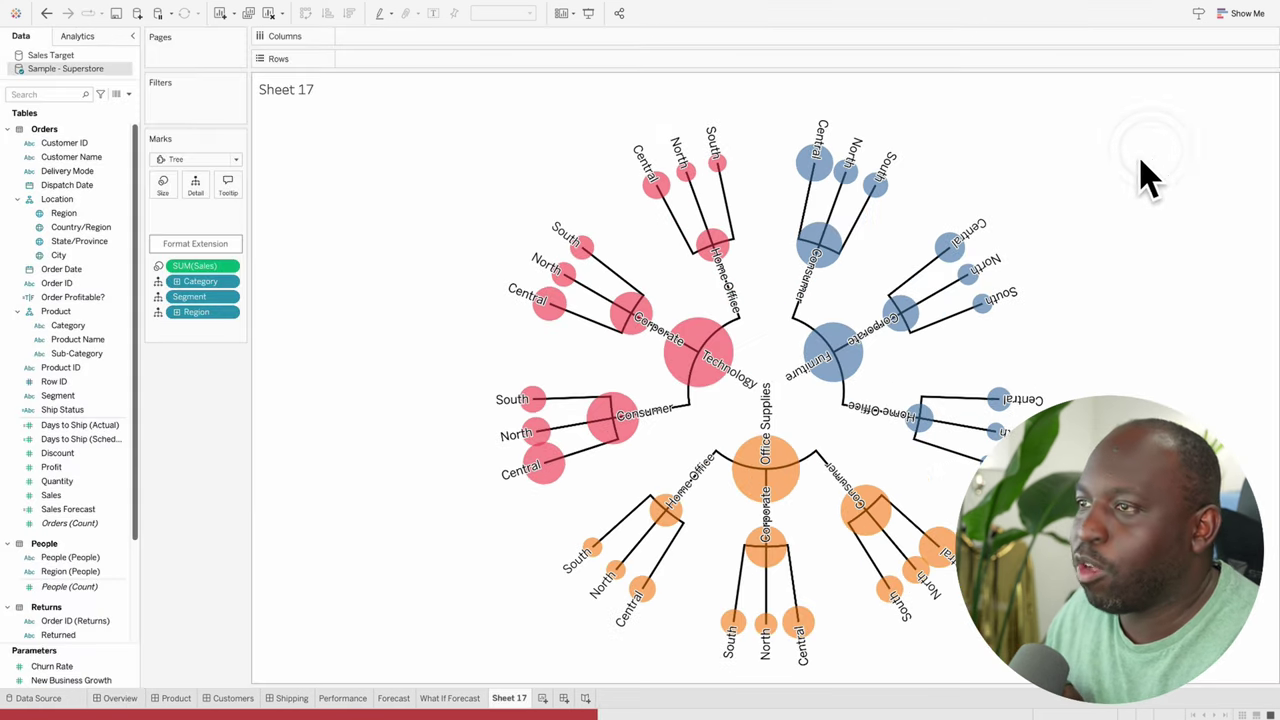
left_click(195, 244)
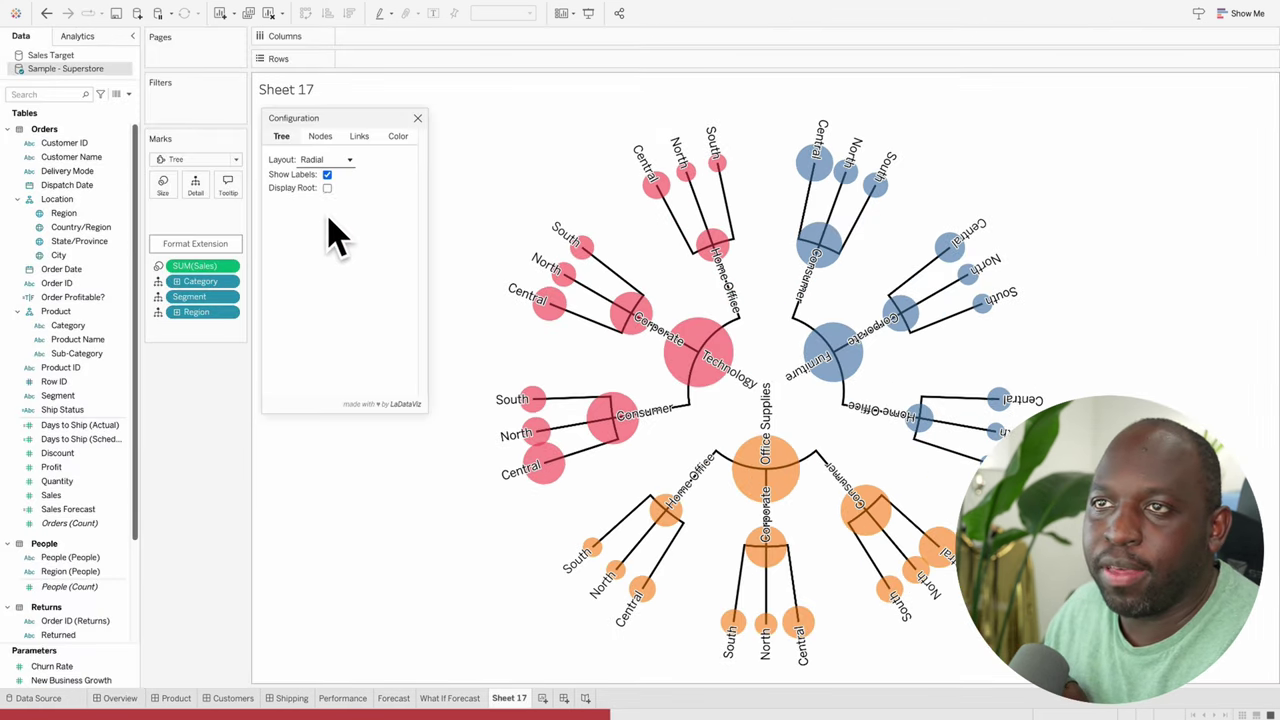
left_click(347, 162)
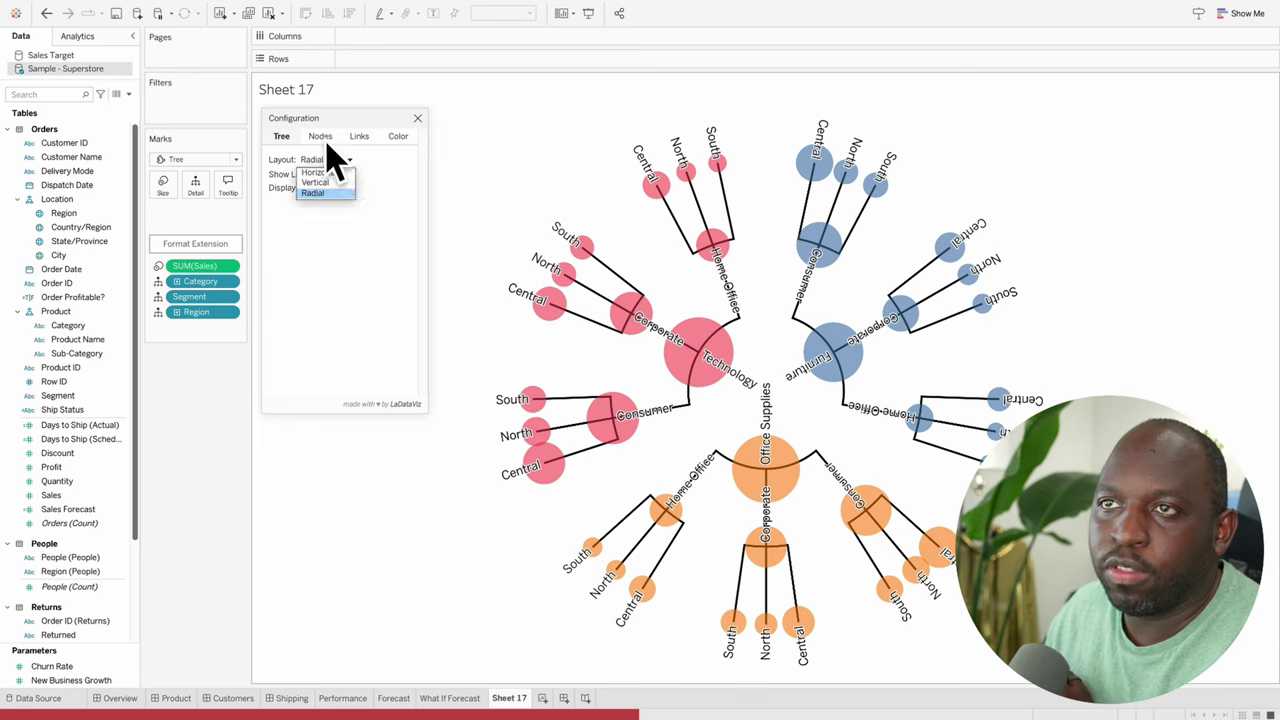
left_click(321, 137)
left_click_drag(310, 190, 283, 190)
left_click_drag(381, 178, 337, 179)
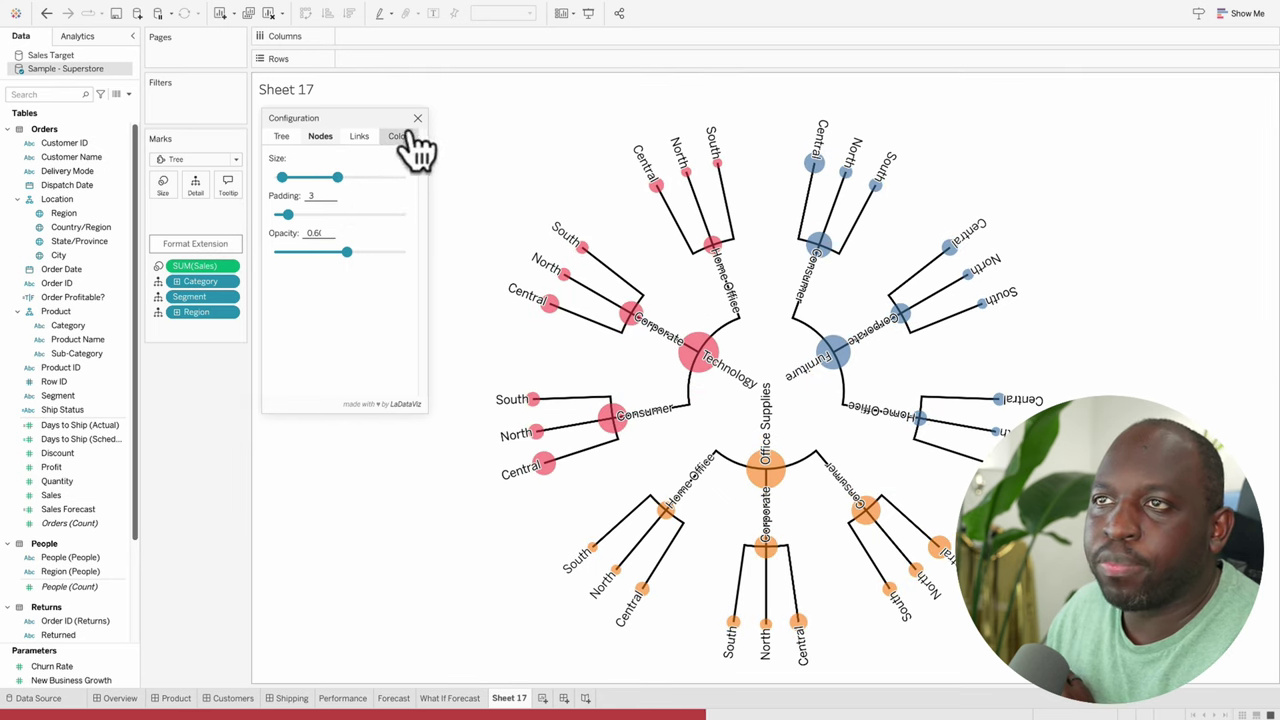
Leave the tree's labels shown after toggling them, then open the Executive Overview dashboard
left_click(283, 137)
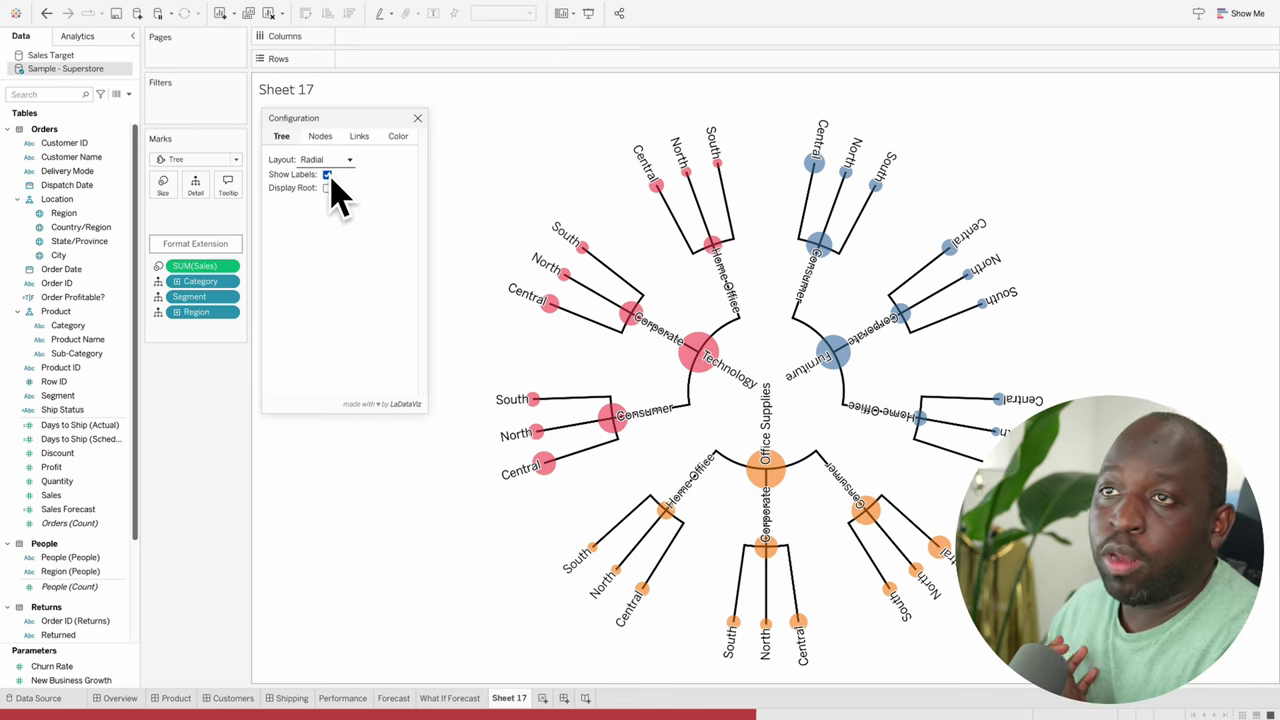
left_click(327, 175)
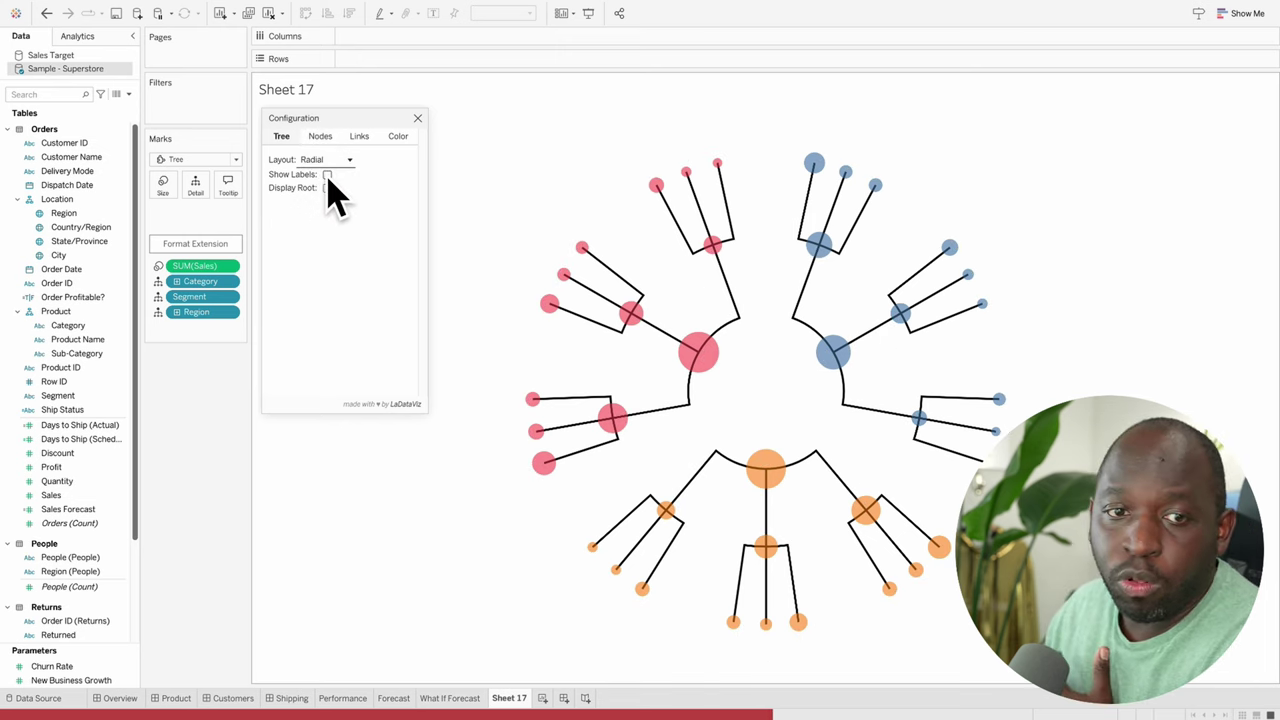
left_click(327, 175)
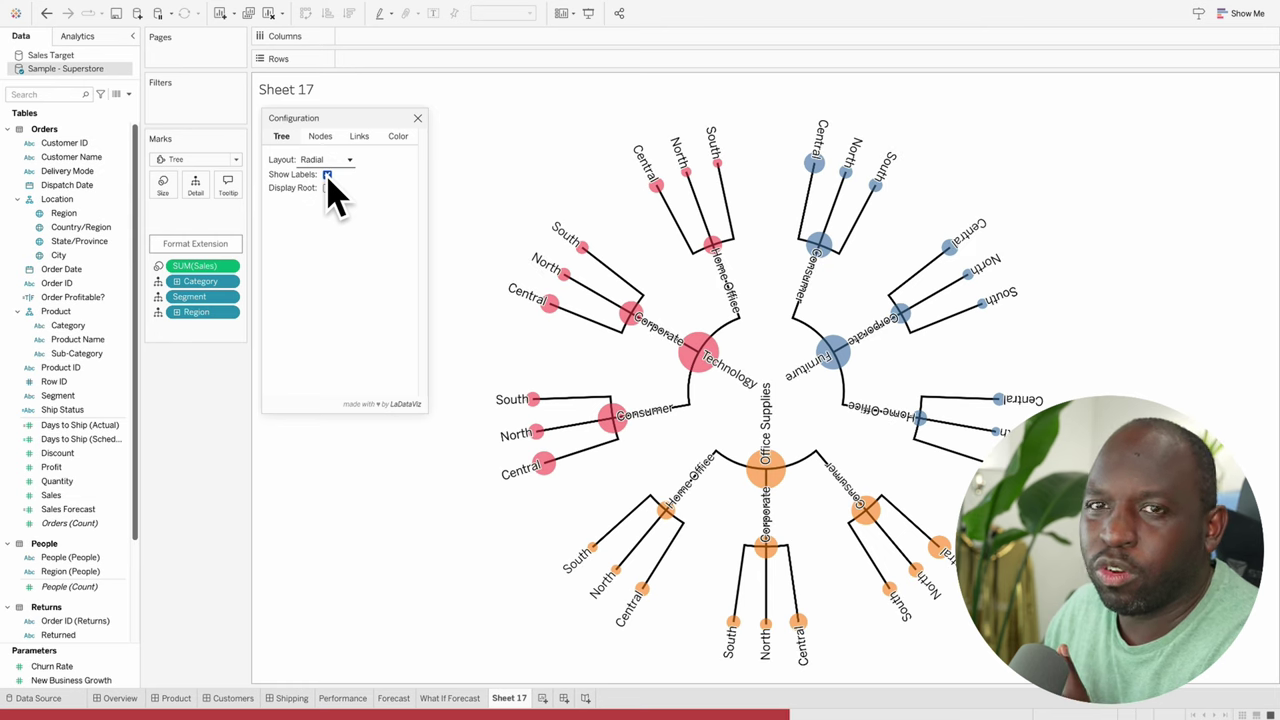
left_click(327, 175)
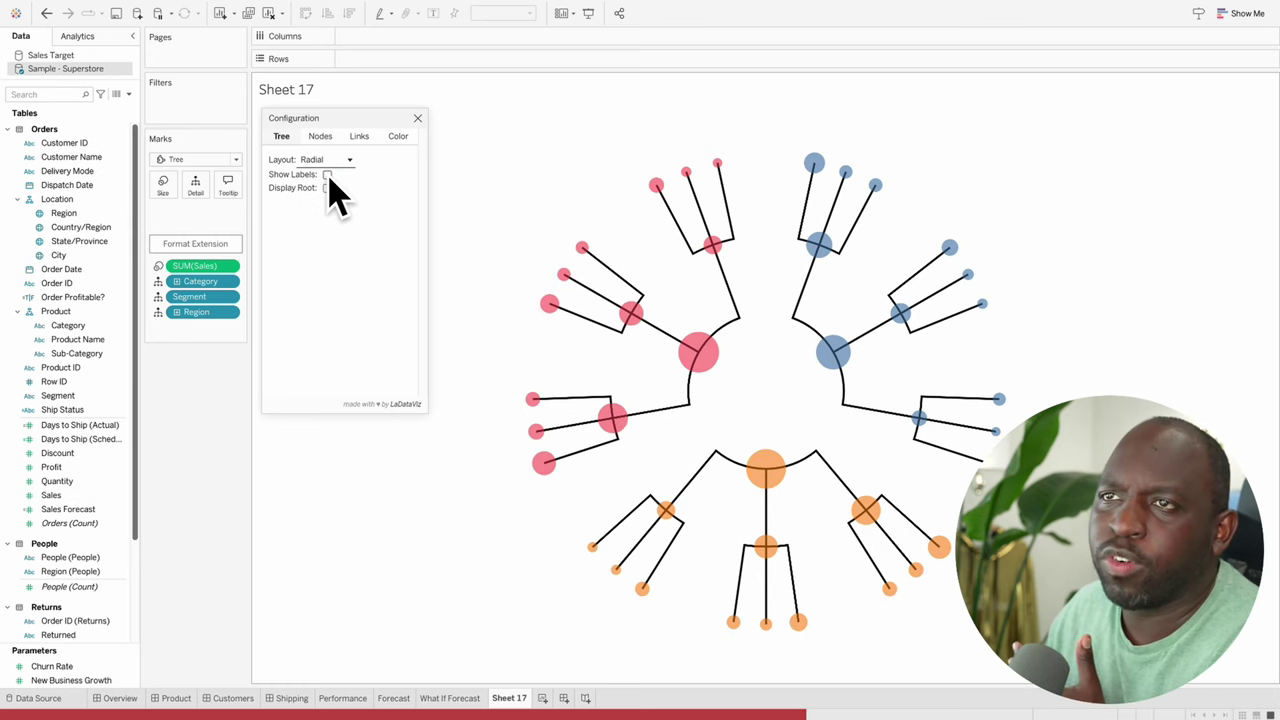
left_click(327, 175)
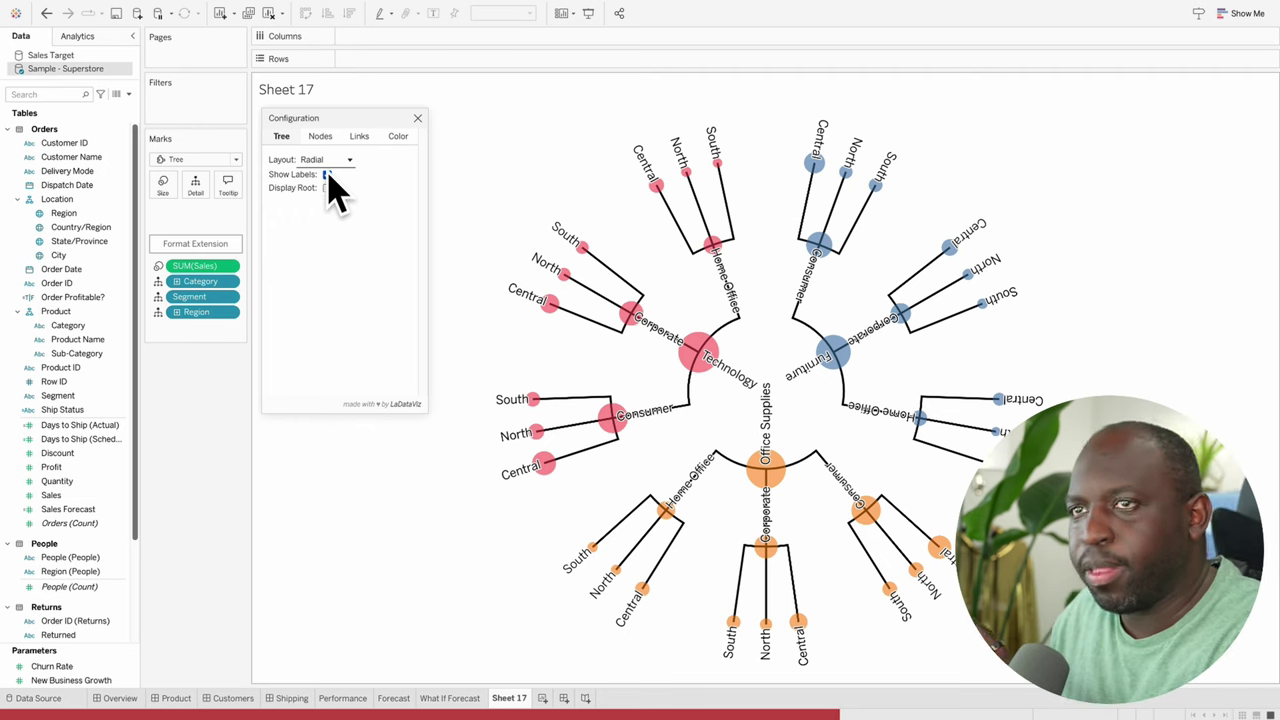
left_click(327, 175)
left_click(327, 175)
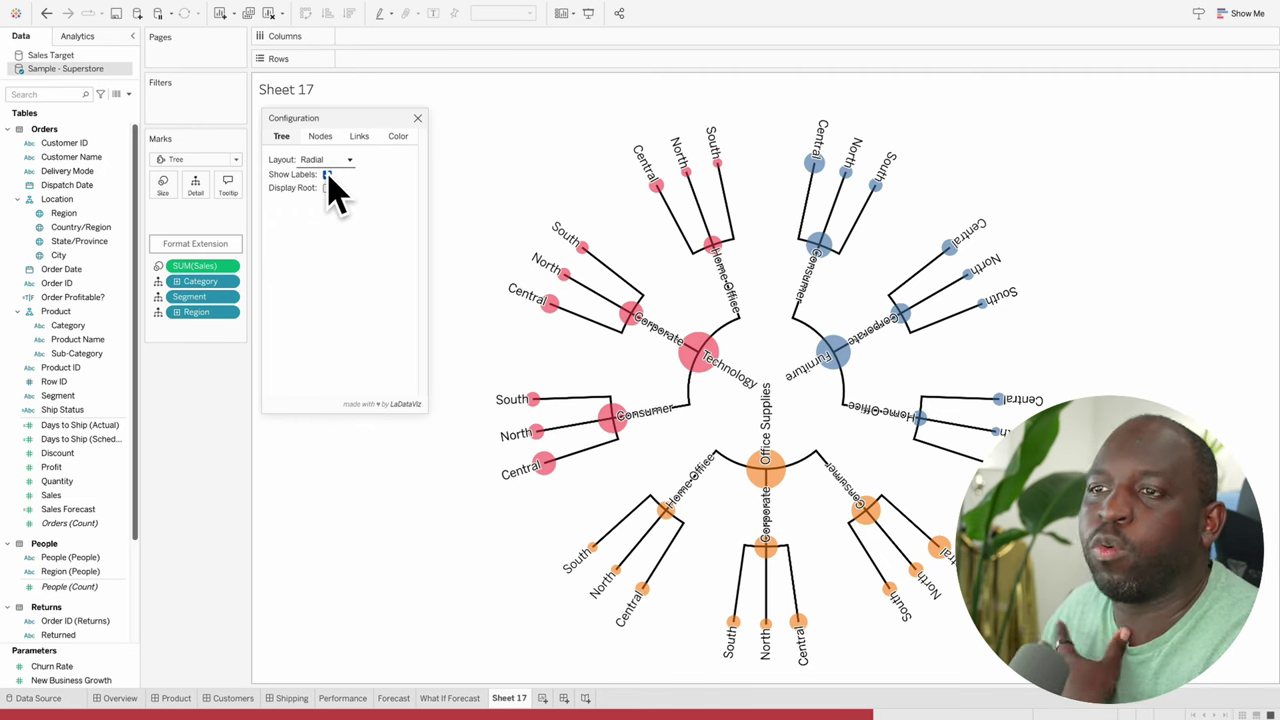
left_click(327, 175)
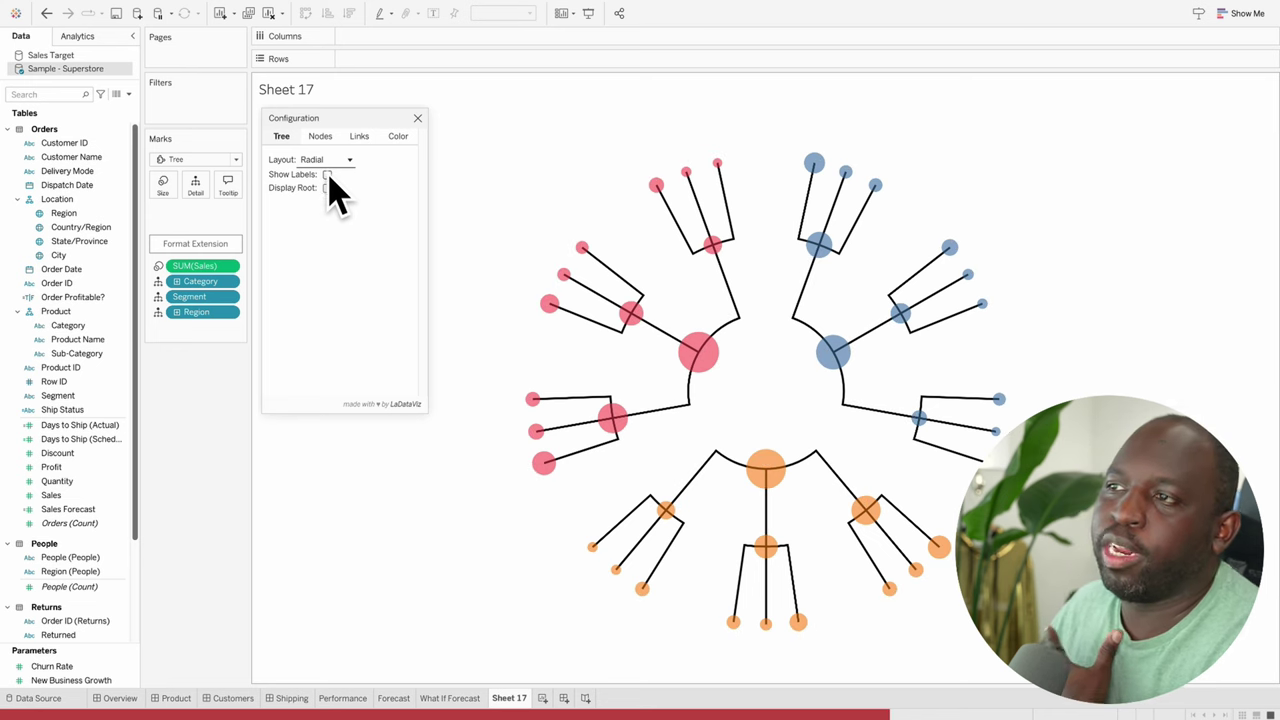
left_click(327, 175)
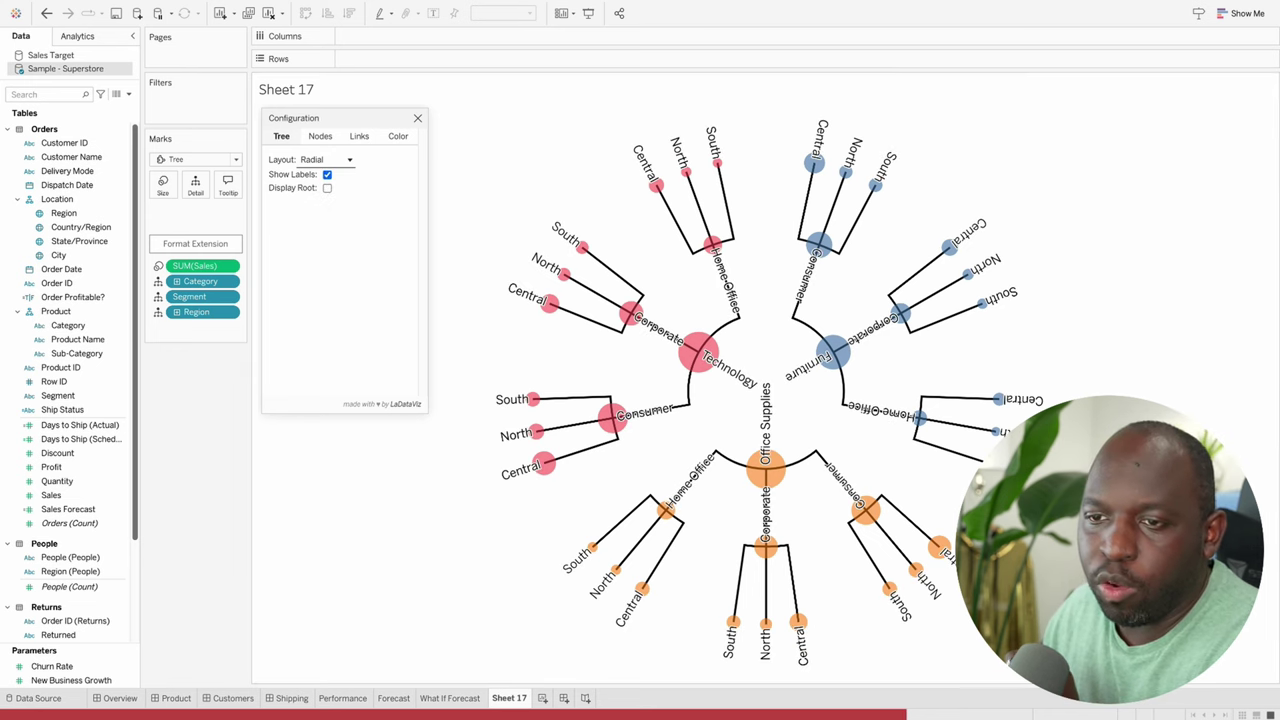
left_click(118, 698)
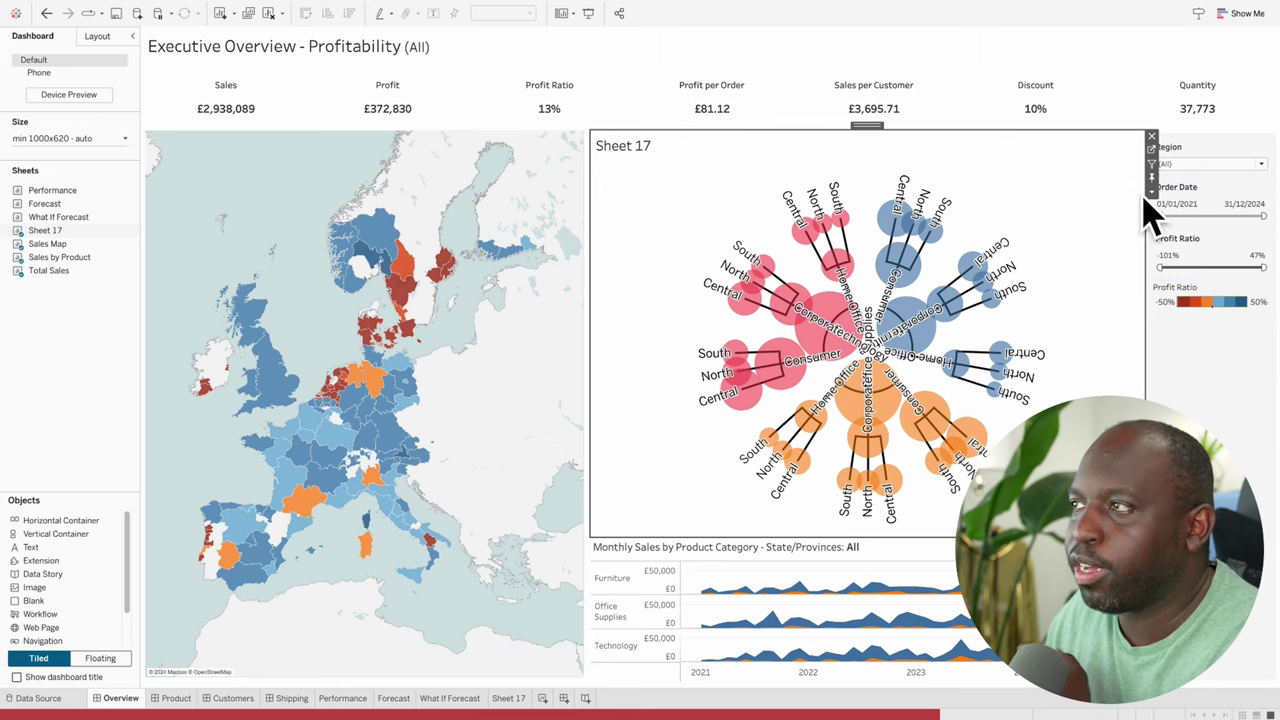
Set the Sales Map zone to act as a filter for the whole dashboard
left_click(1075, 192)
left_click(1048, 241)
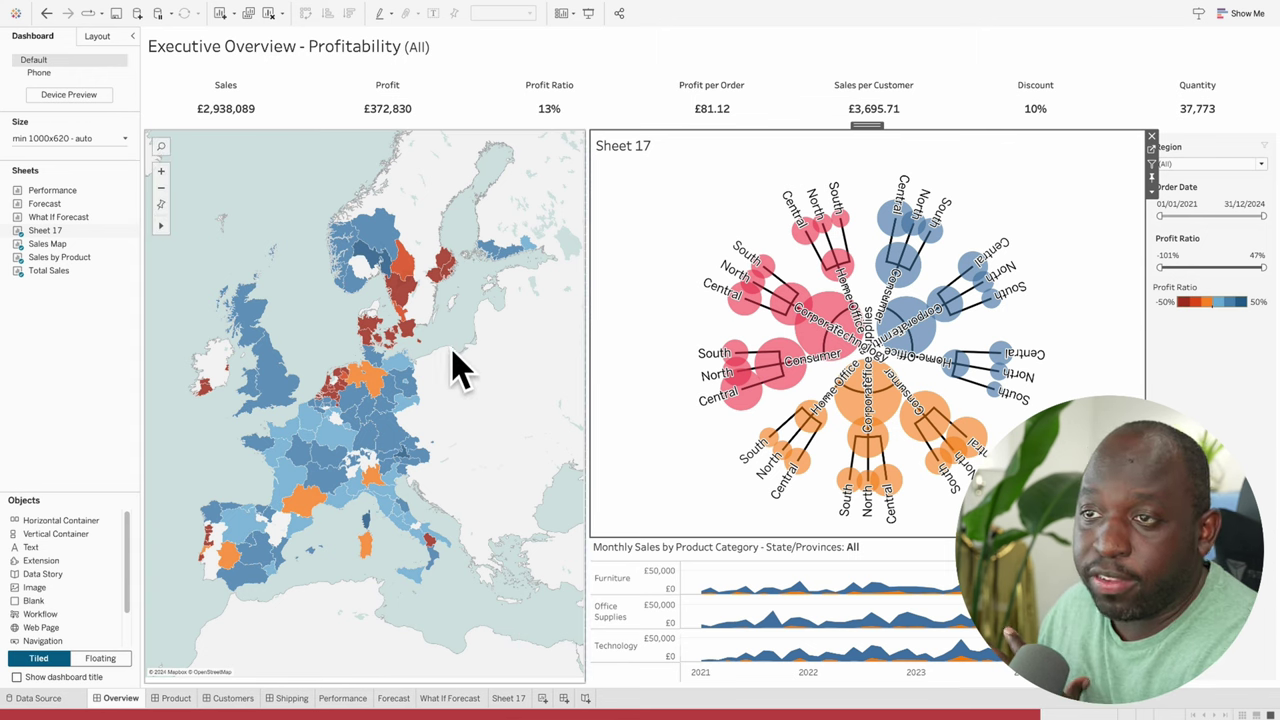
left_click(288, 196)
left_click(599, 171)
Marquee-select map regions (Scotland/Norway, Ireland to Spain, then German regions) to narrow the radial tree
left_click_drag(258, 210, 415, 298)
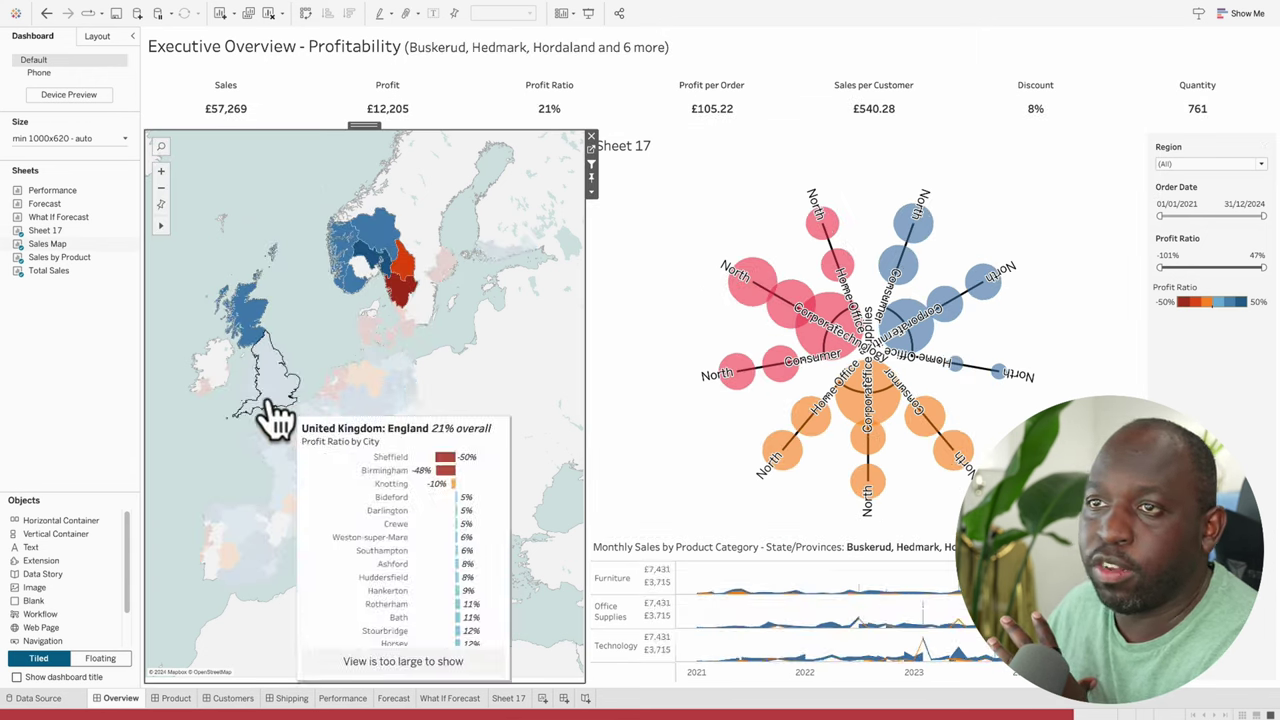
left_click_drag(207, 325, 310, 575)
left_click(346, 600)
left_click_drag(533, 483, 381, 390)
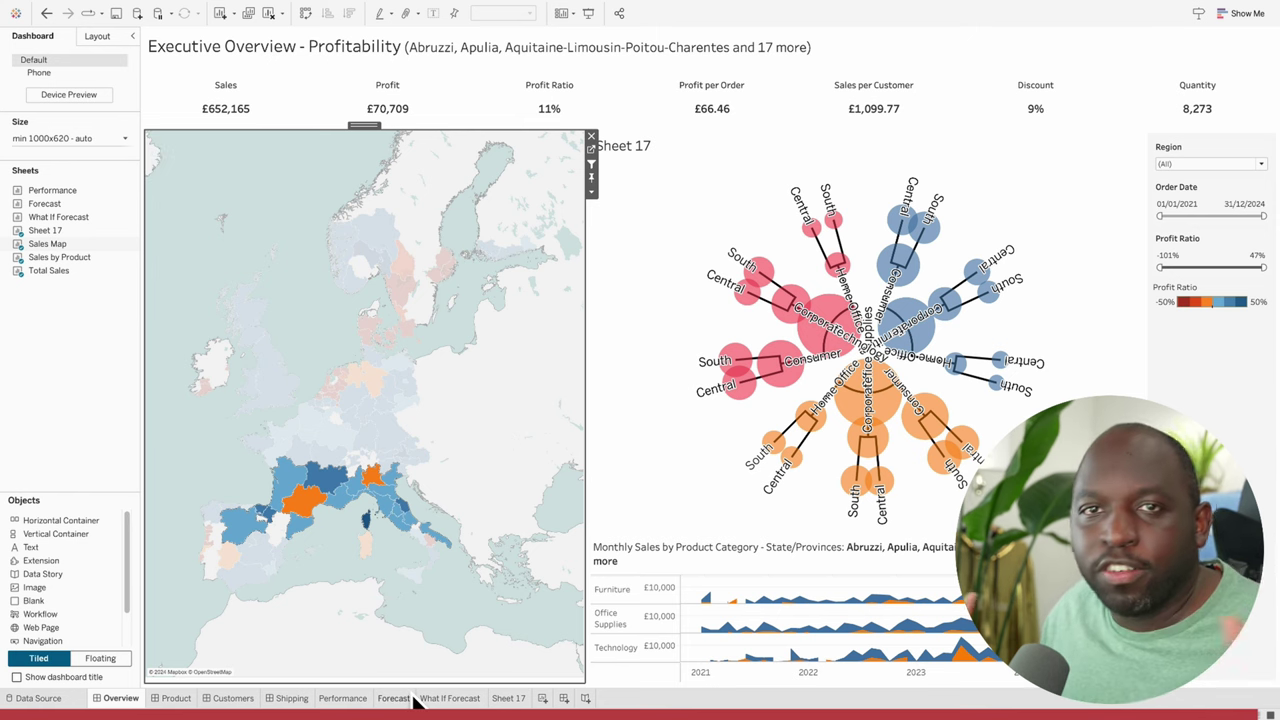
Go back to Sheet 17 and close the tree Configuration panel
mouse_move(417, 703)
left_click(505, 698)
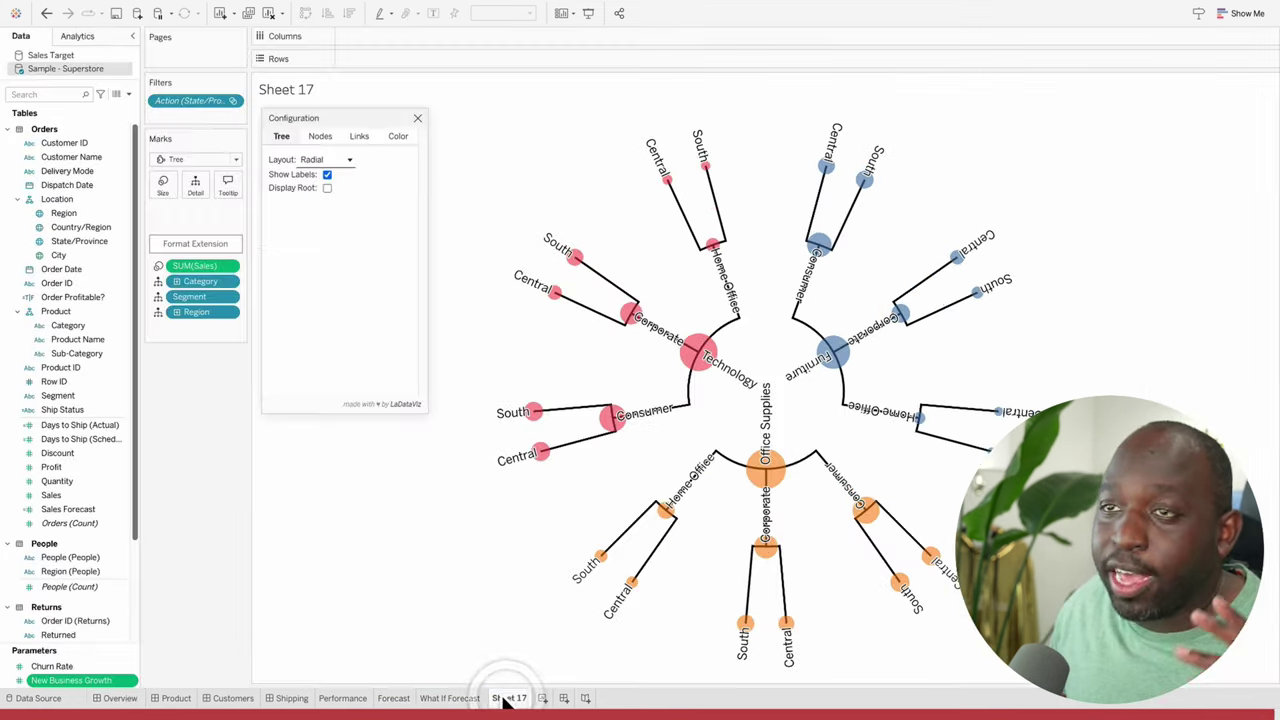
left_click(417, 119)
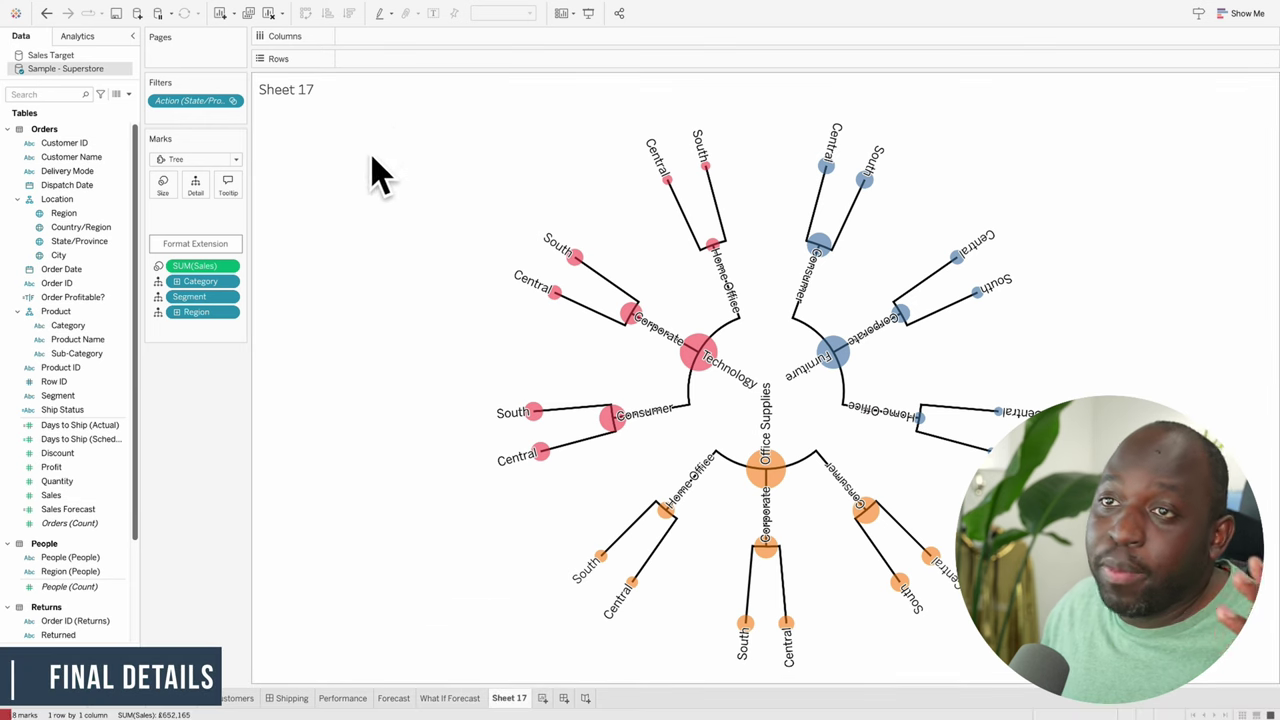
Open the Add an Extension gallery from the Marks type list and browse Sankey, Tree Diagram and others
left_click(237, 161)
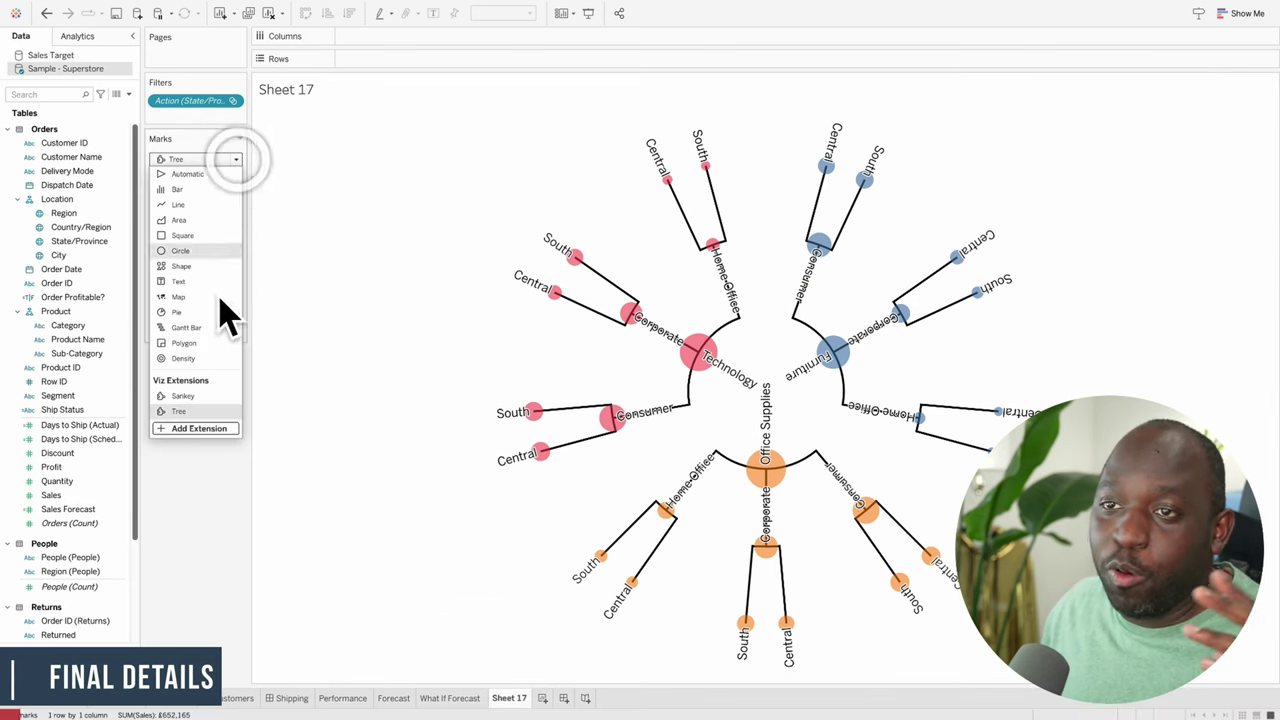
left_click(218, 436)
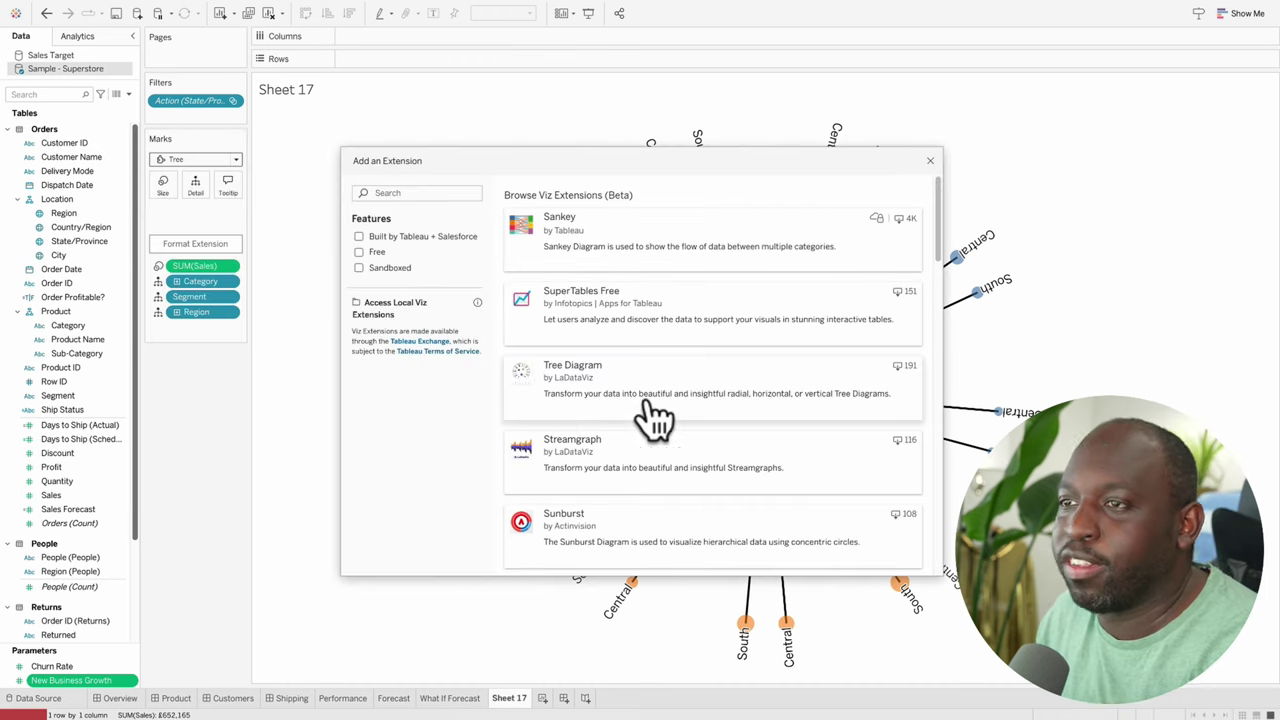
scroll(739, 426, "down", 10)
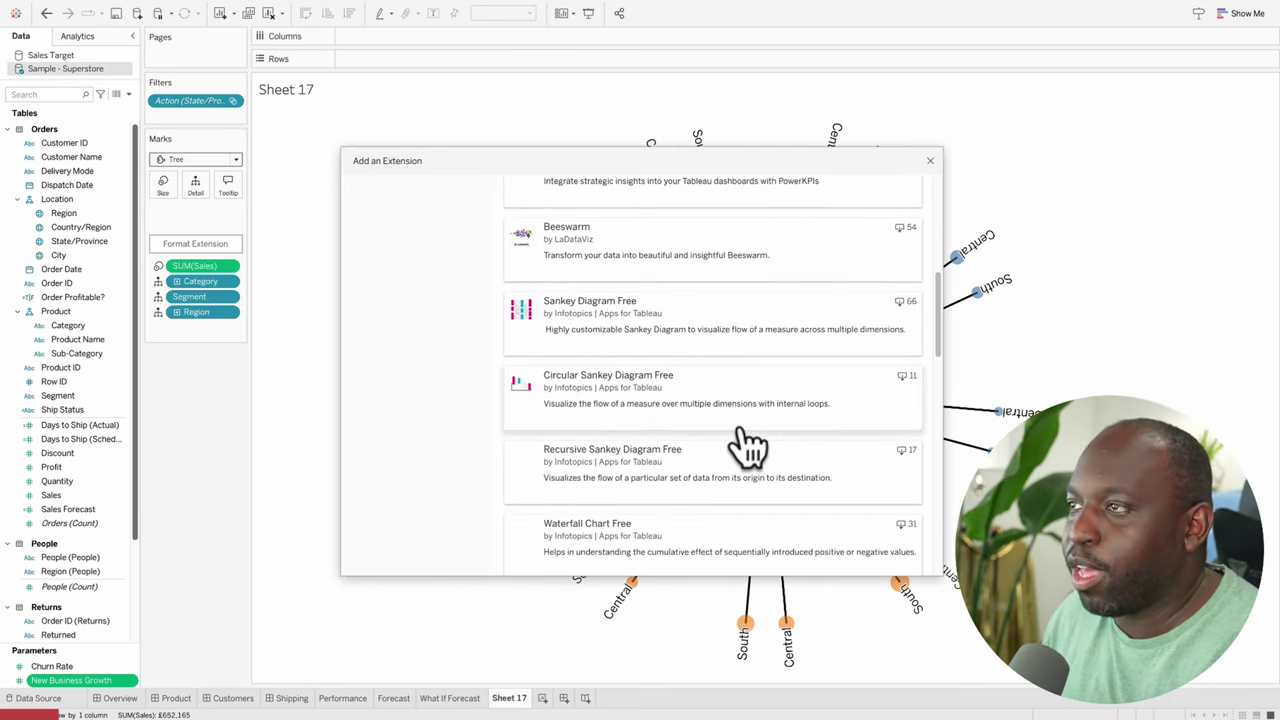
scroll(748, 445, "down", 10)
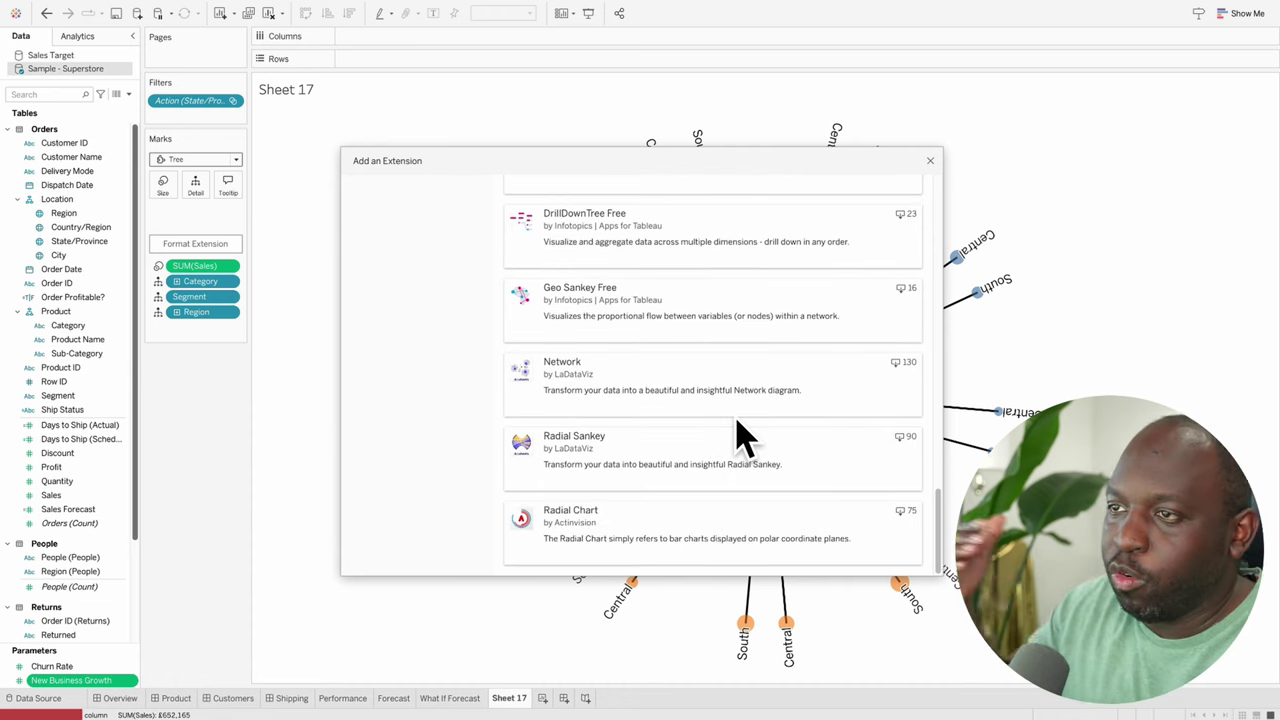
scroll(740, 432, "up", 3)
scroll(740, 432, "up", 4)
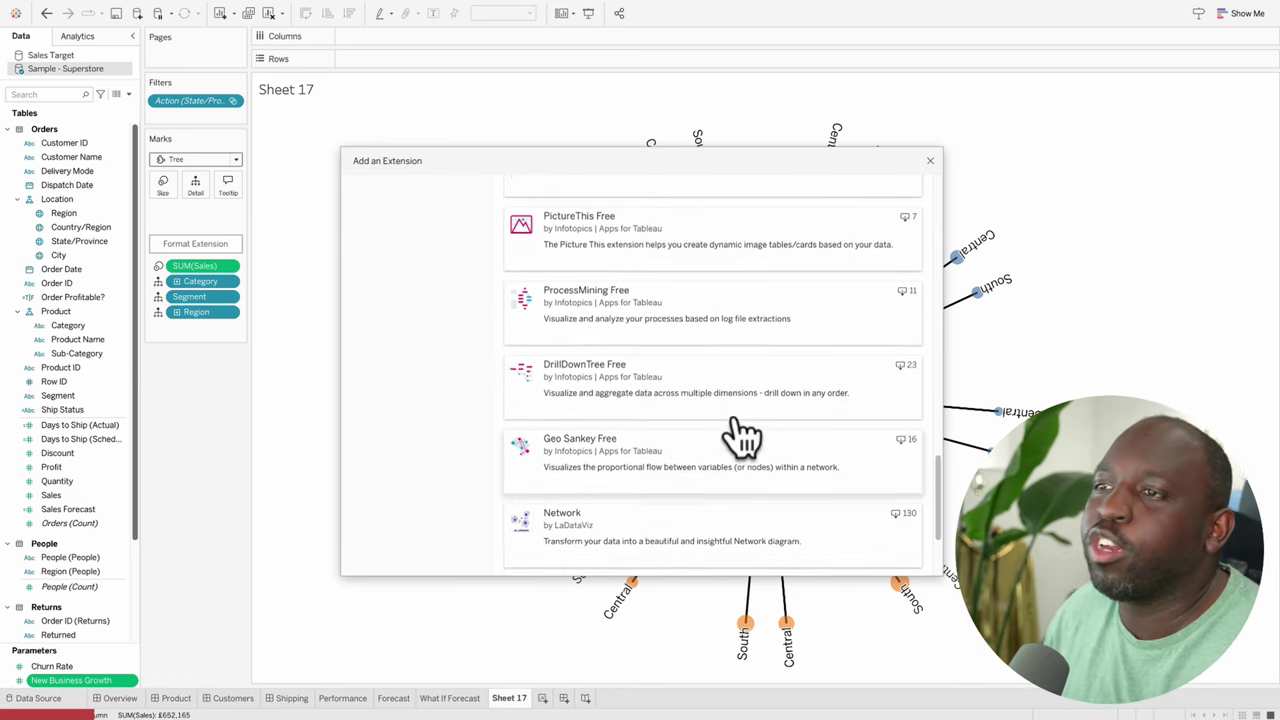
scroll(740, 432, "up", 6)
scroll(740, 432, "up", 5)
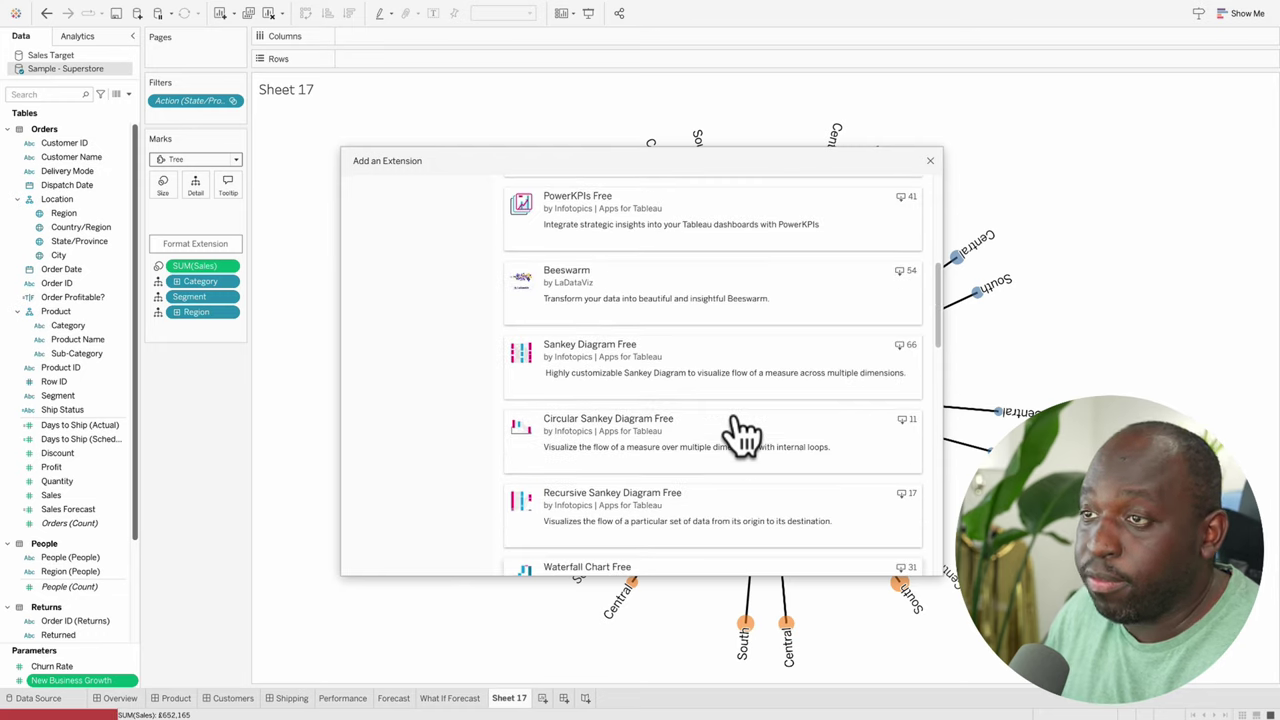
scroll(745, 432, "up", 4)
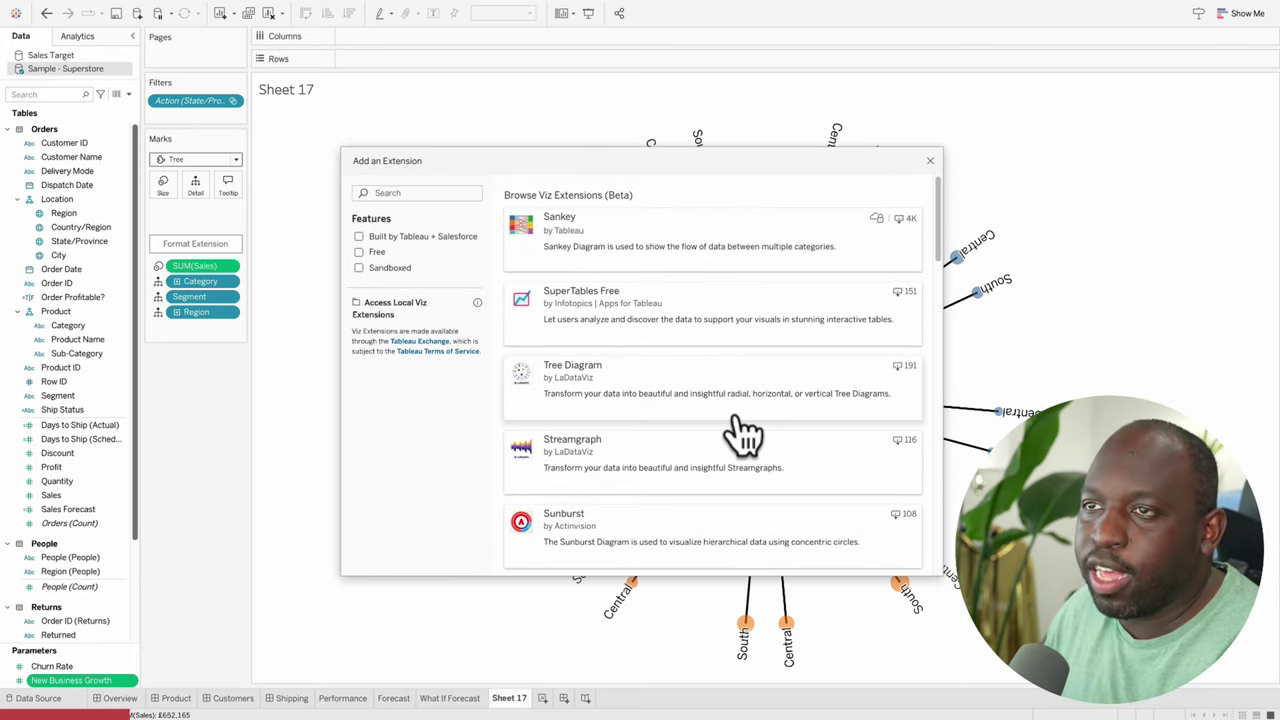
scroll(743, 432, "down", 15)
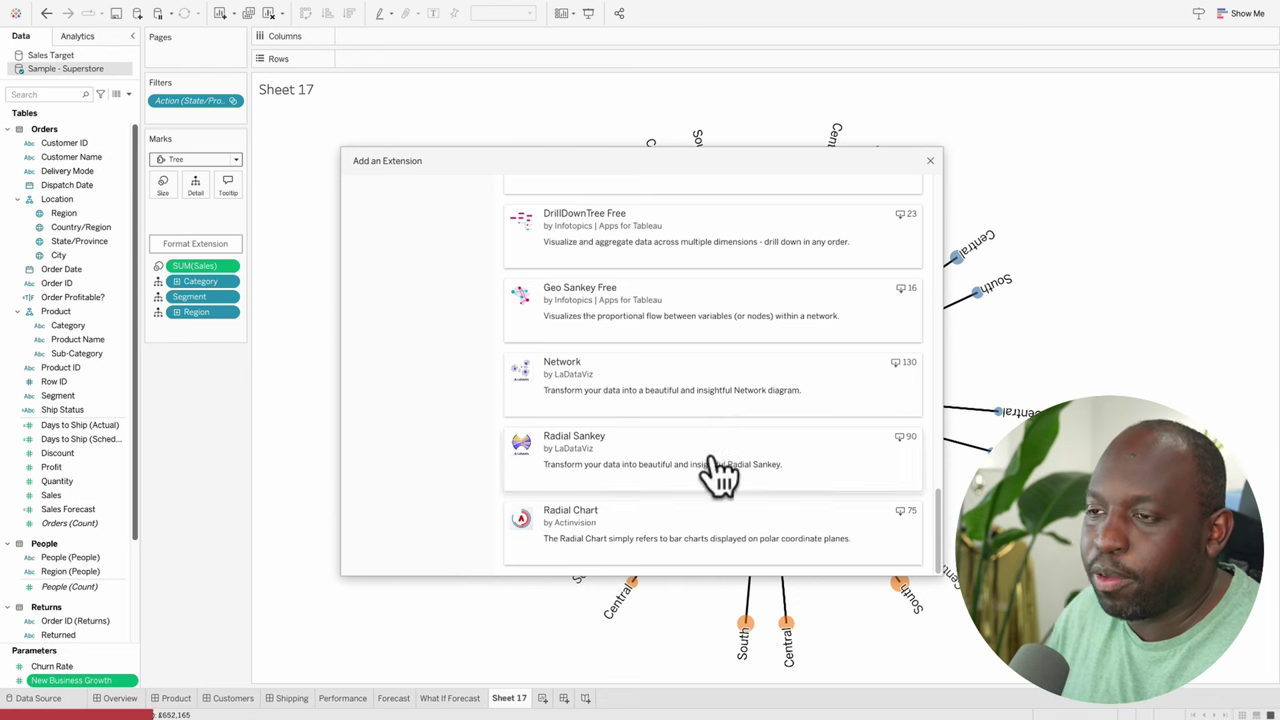
scroll(590, 468, "up", 3)
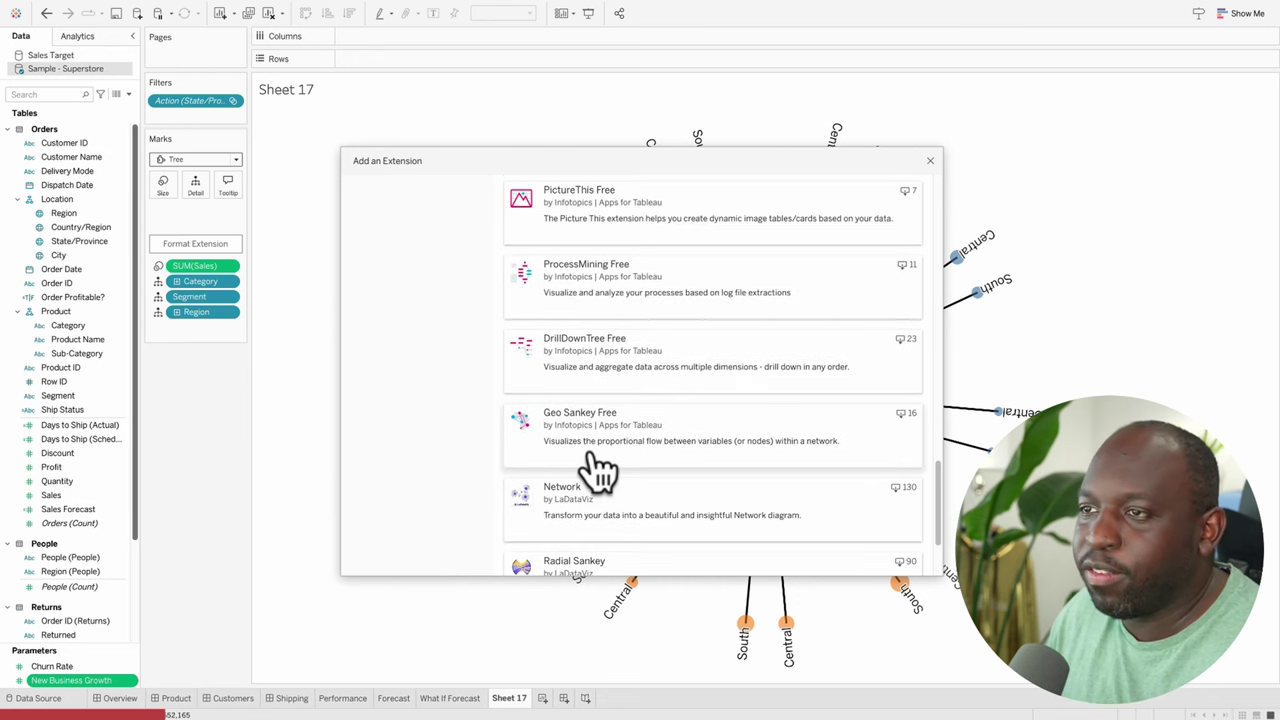
scroll(595, 468, "up", 12)
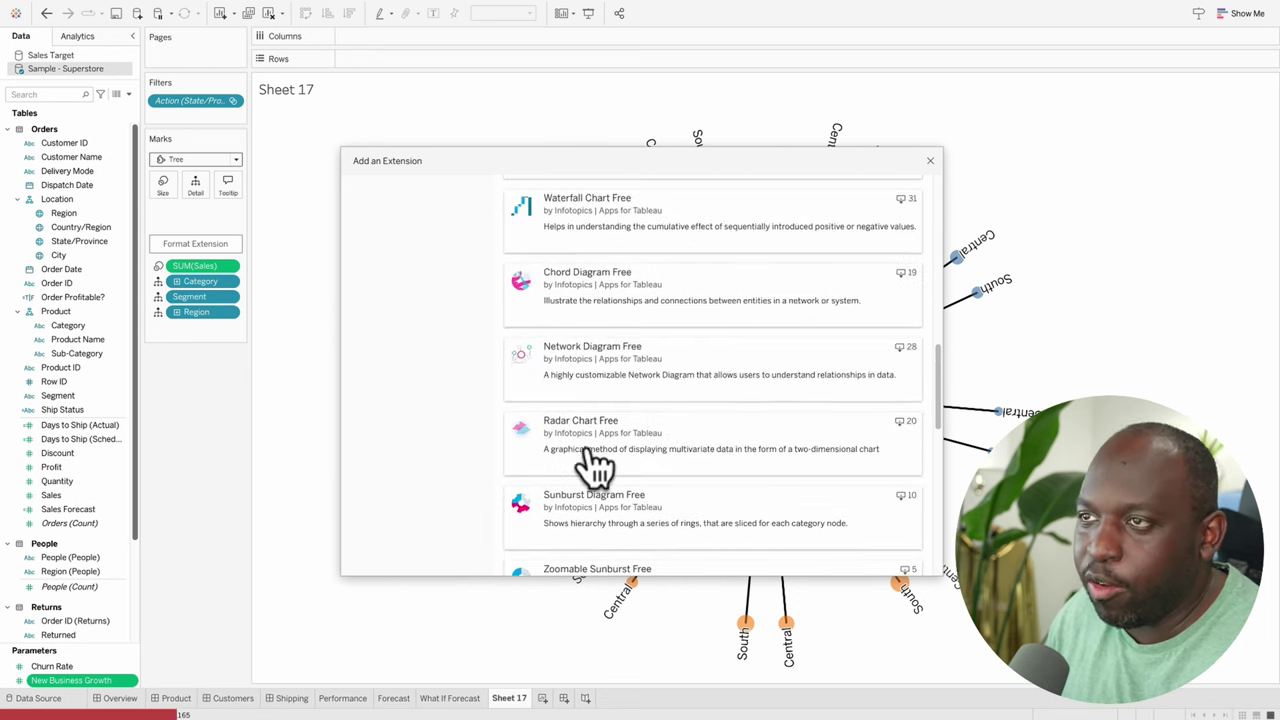
scroll(595, 463, "up", 12)
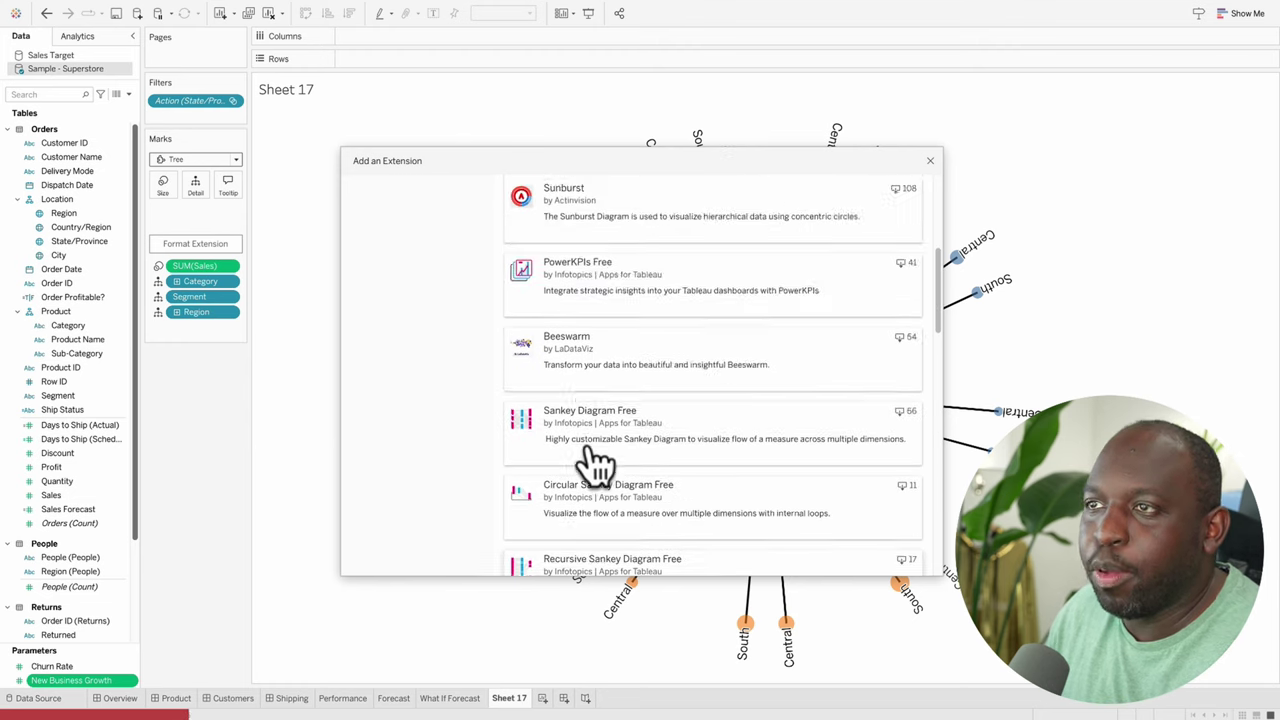
scroll(595, 463, "up", 1)
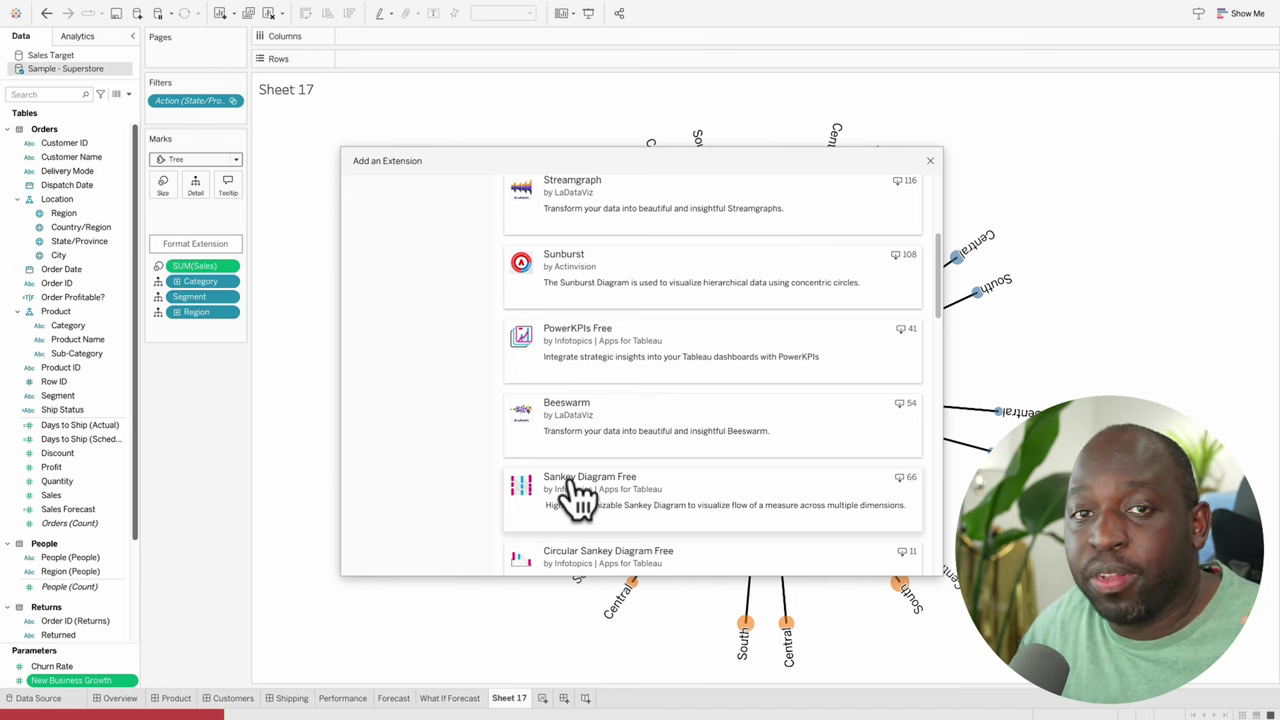
scroll(575, 490, "up", 6)
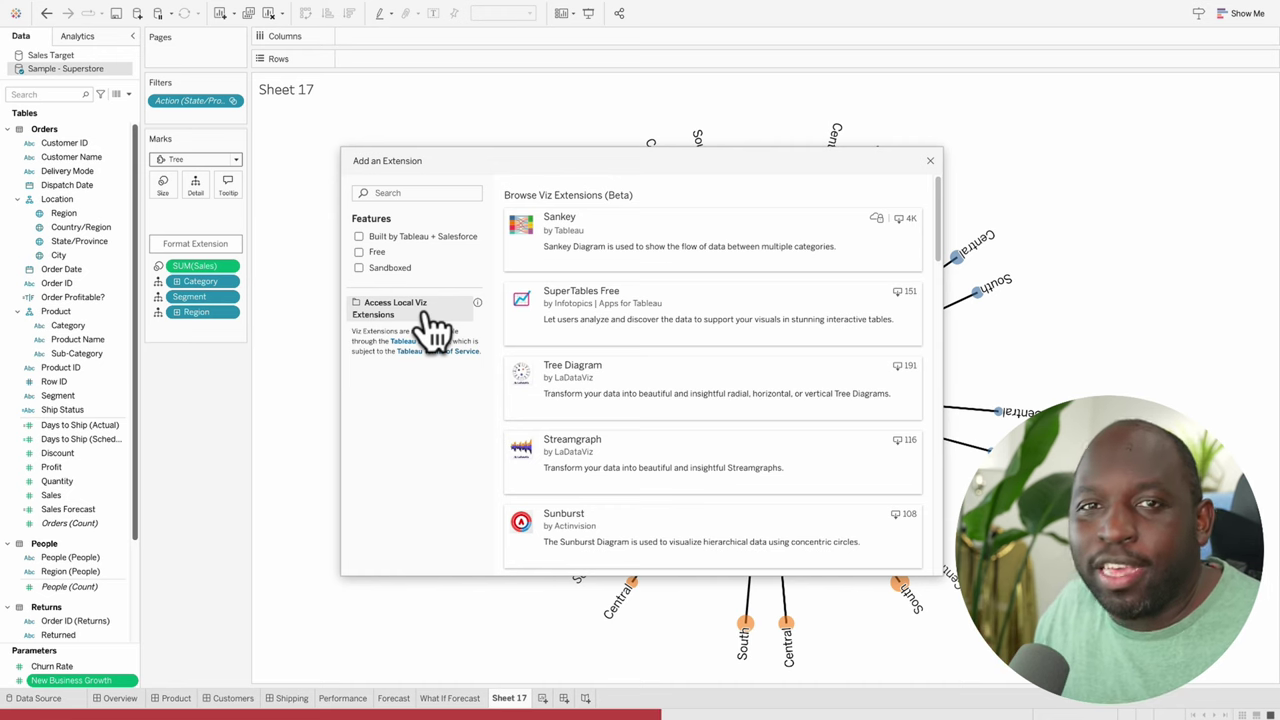
left_click(641, 384)
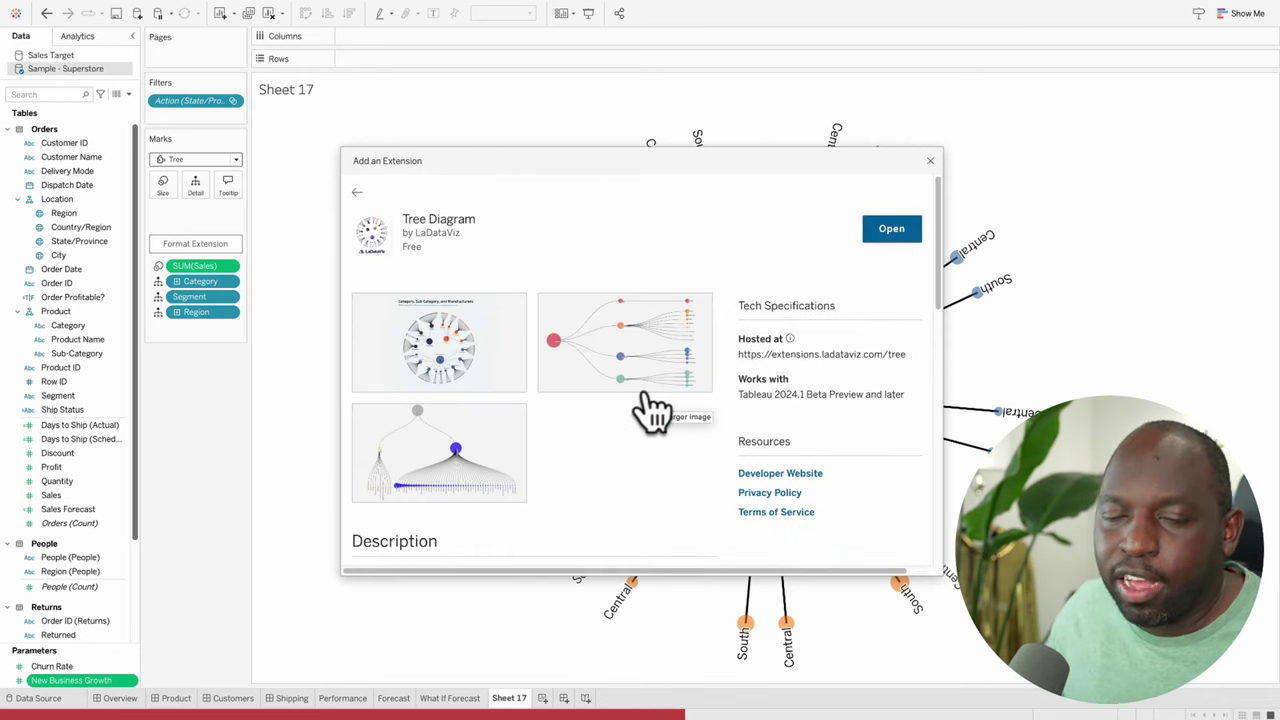
scroll(648, 490, "down", 4)
scroll(640, 488, "down", 8)
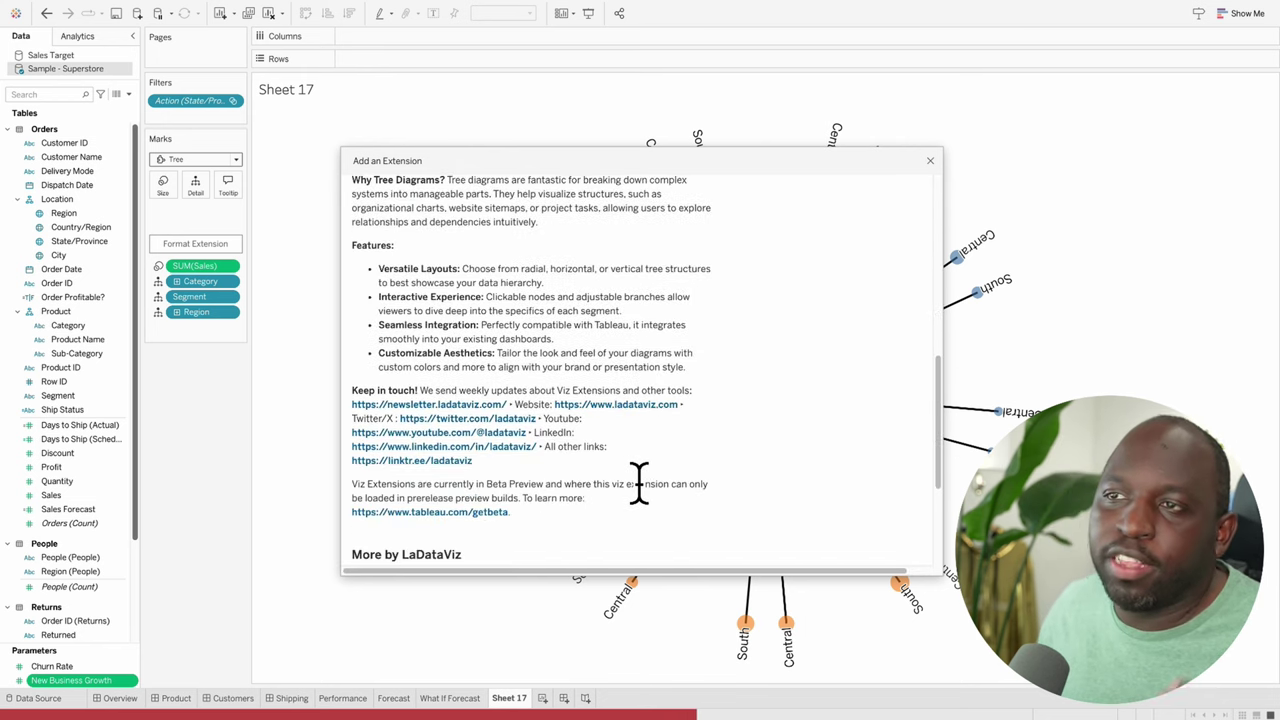
scroll(640, 488, "up", 5)
scroll(635, 480, "up", 3)
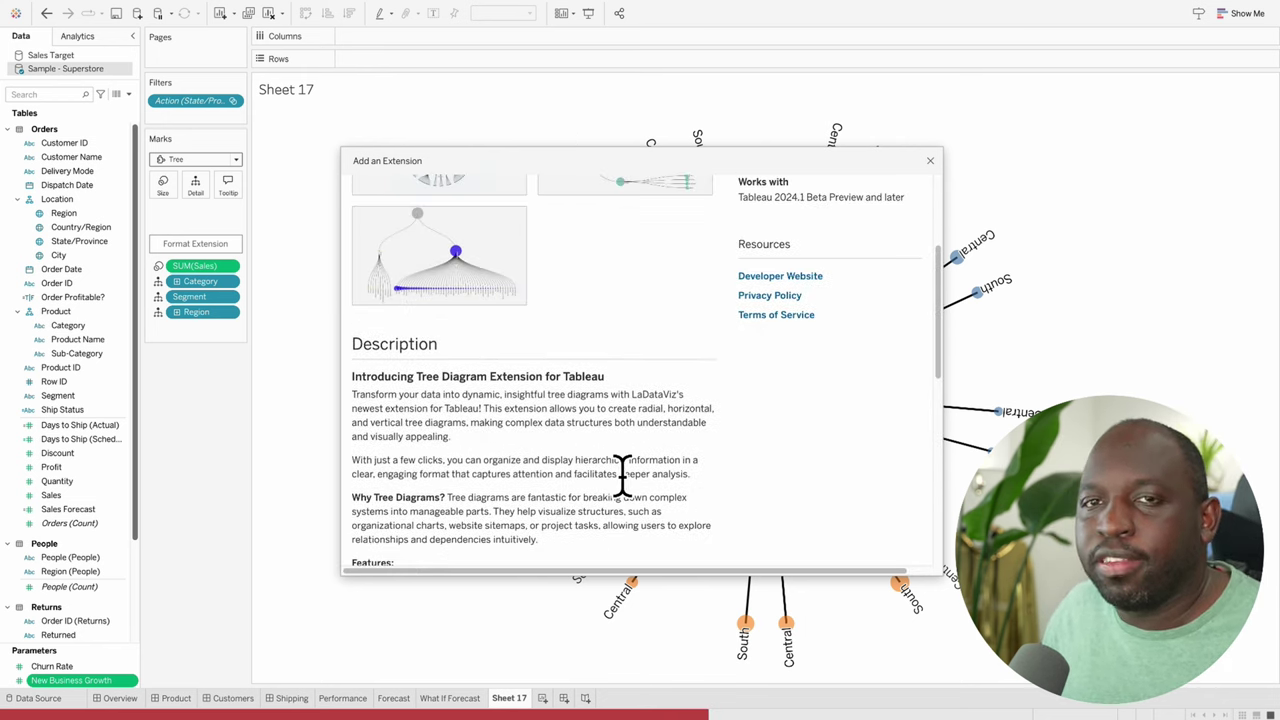
scroll(620, 455, "up", 2)
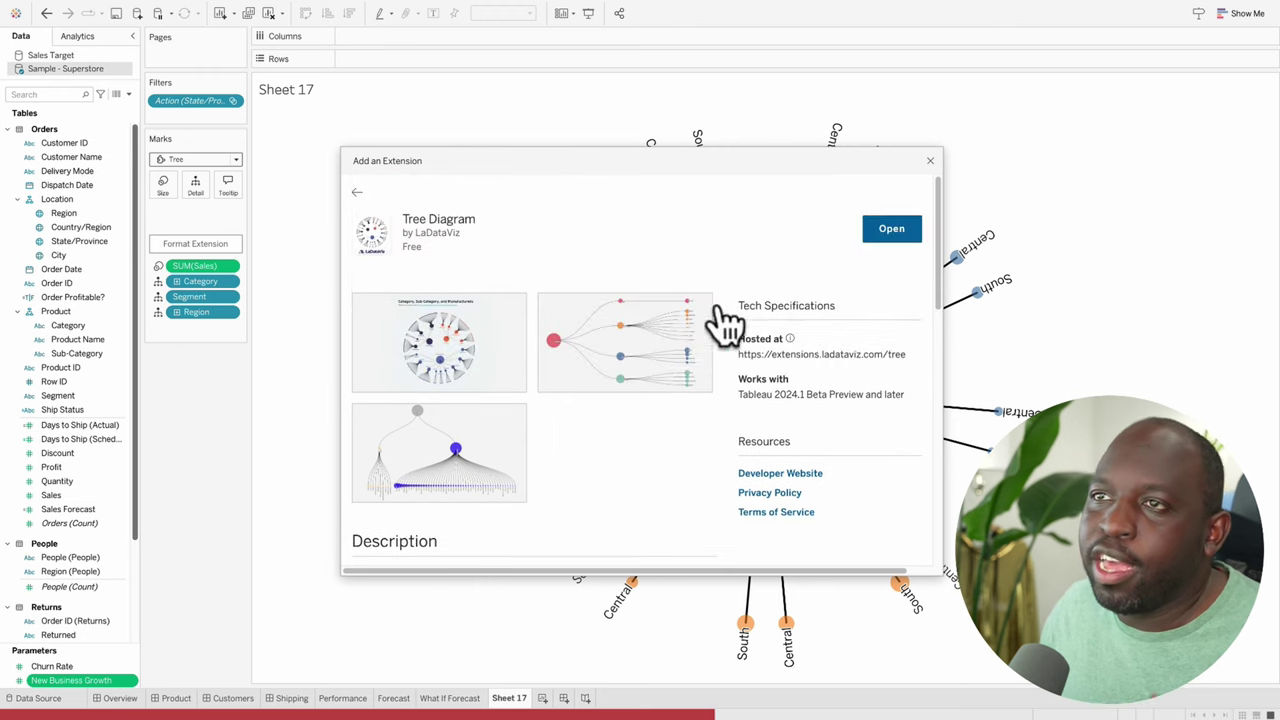
left_click(357, 191)
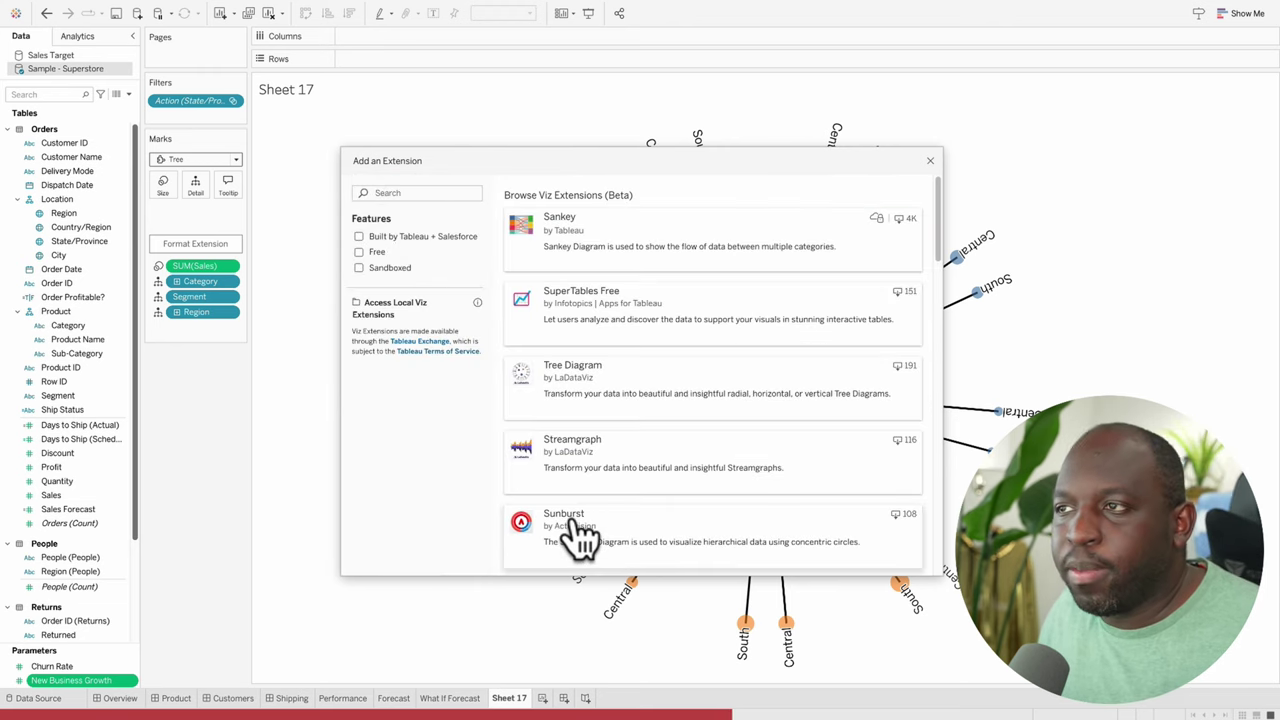